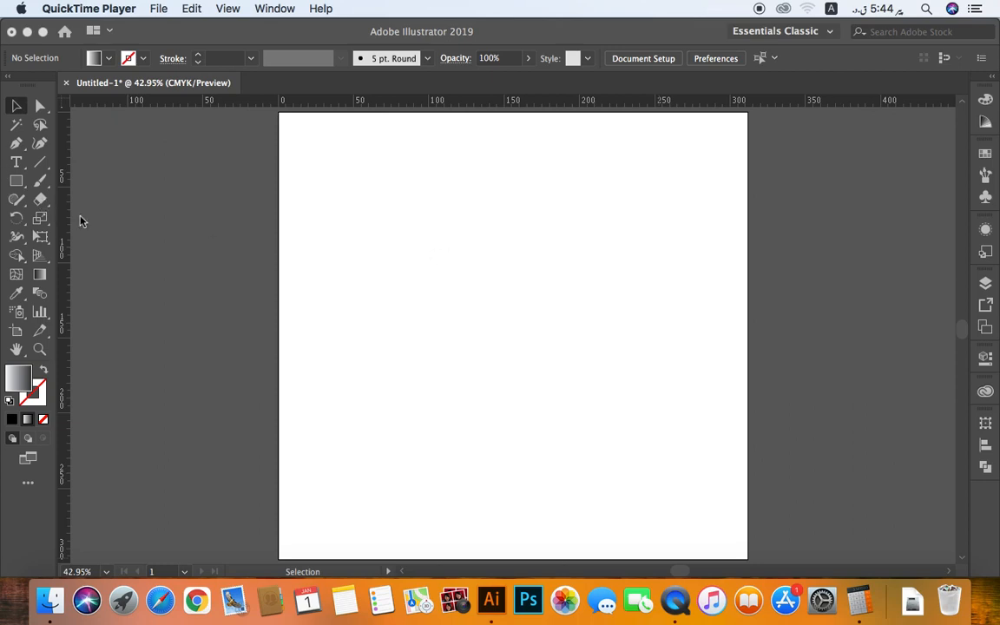
Add the text TREE near the middle of the artboard and enlarge it to about two fifths of the artboard's width
{"action": "left_click", "coordinate": [434, 299]}
{"action": "key", "text": "t"}
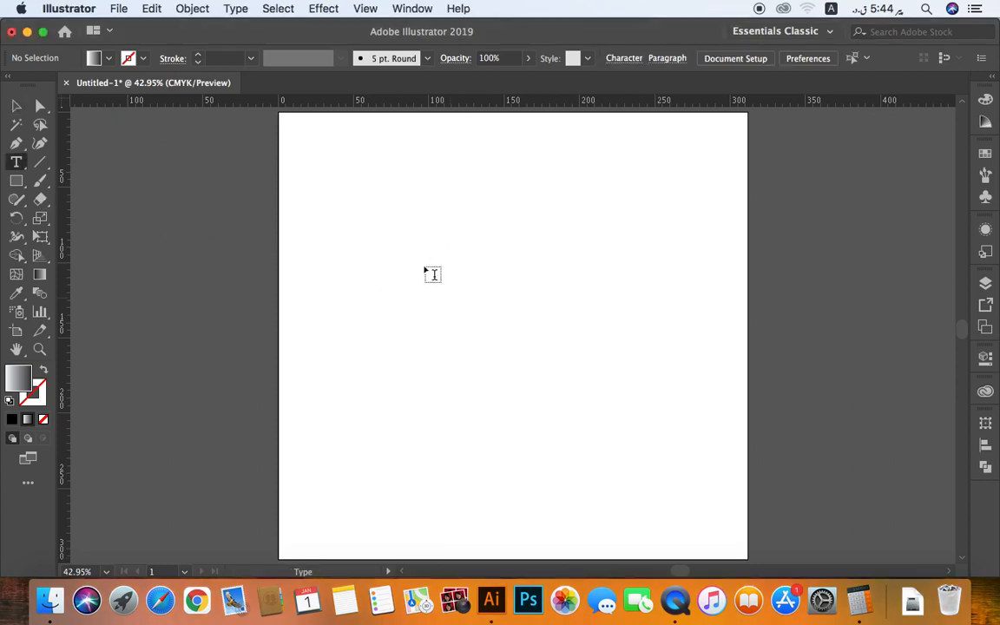
{"action": "left_click", "coordinate": [412, 262]}
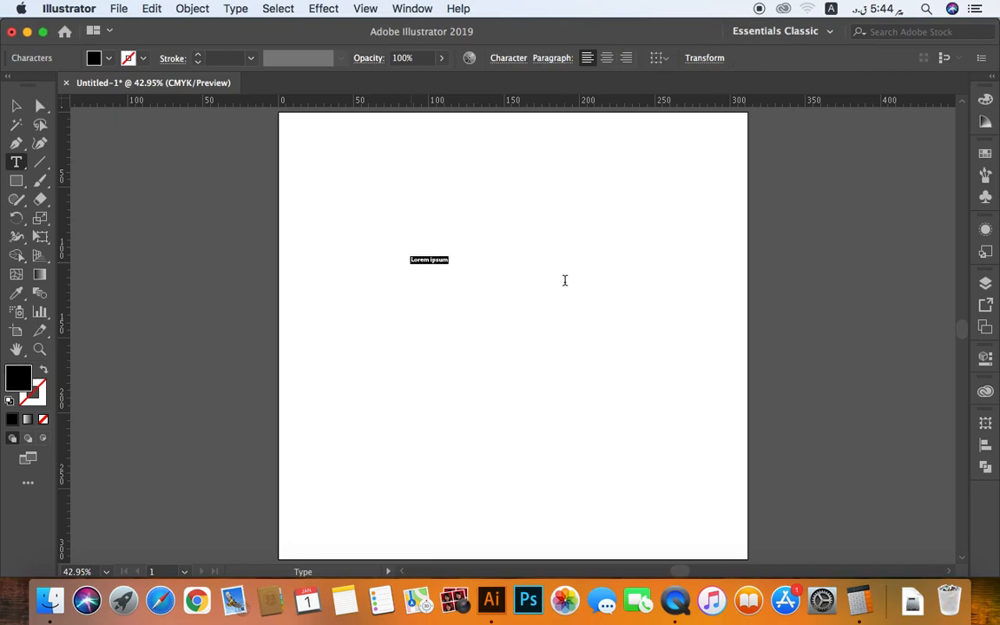
{"action": "type", "text": "Th"}
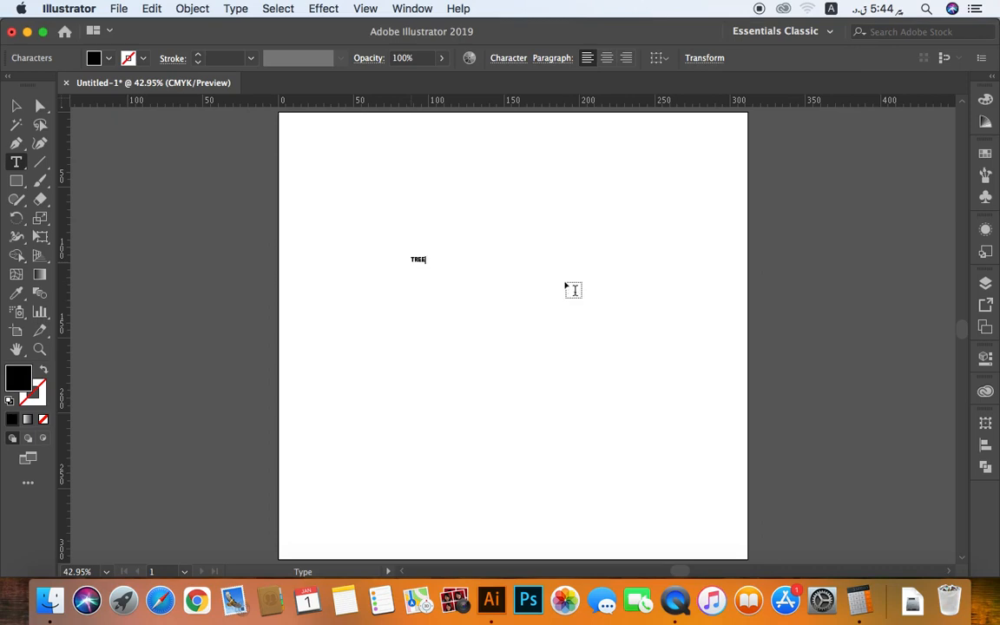
{"action": "left_click", "coordinate": [16, 105]}
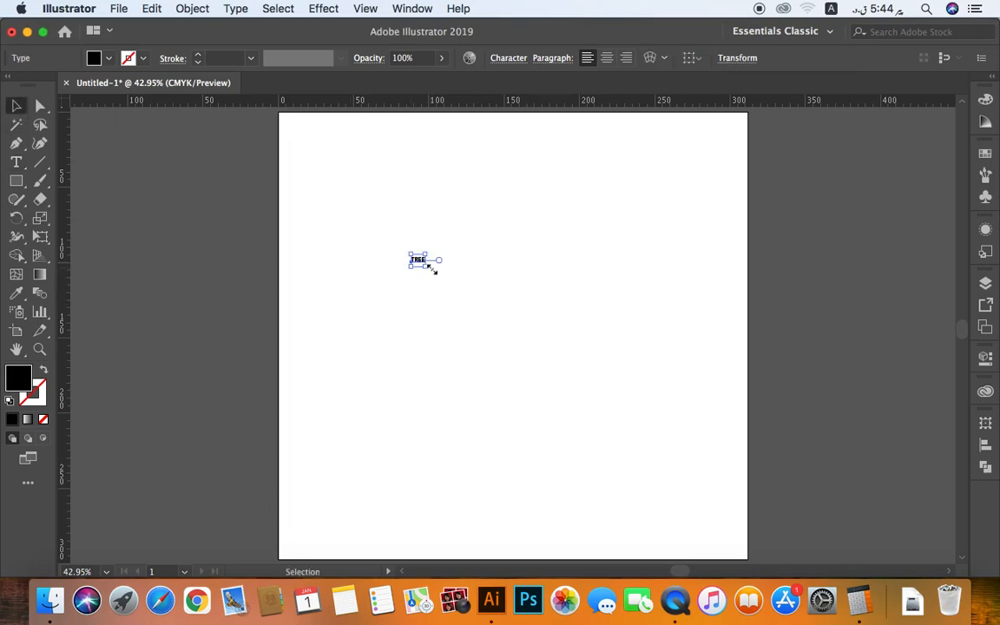
{"action": "left_click_drag", "start_coordinate": [427, 265], "coordinate": [642, 418]}
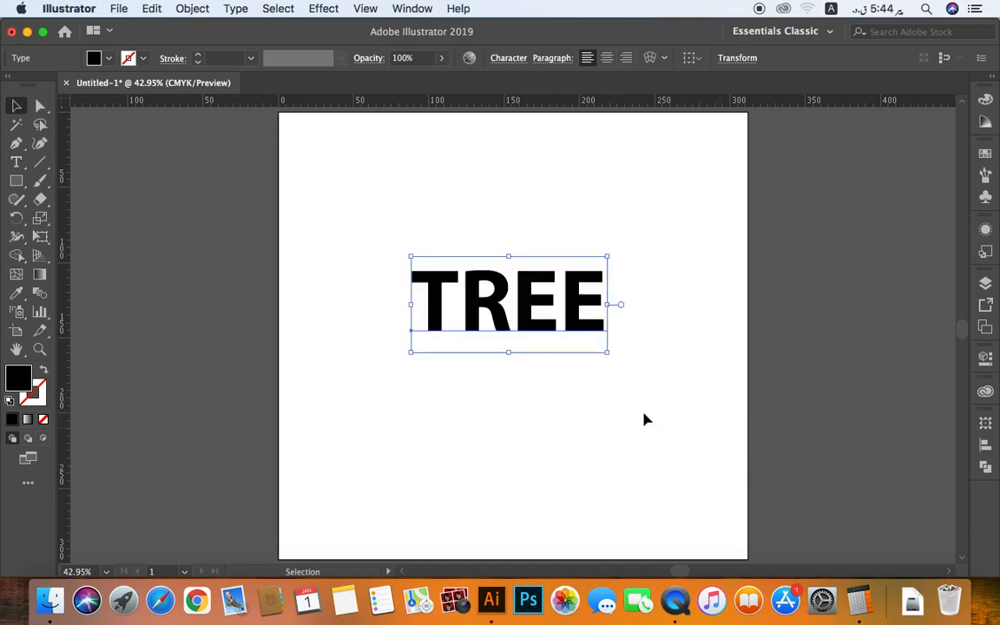
Duplicate the TREE text so two identical copies are stacked vertically in the artboard's upper half
{"action": "left_click", "coordinate": [643, 418]}
{"action": "left_click_drag", "start_coordinate": [526, 300], "coordinate": [521, 268]}
{"action": "left_click", "coordinate": [567, 263]}
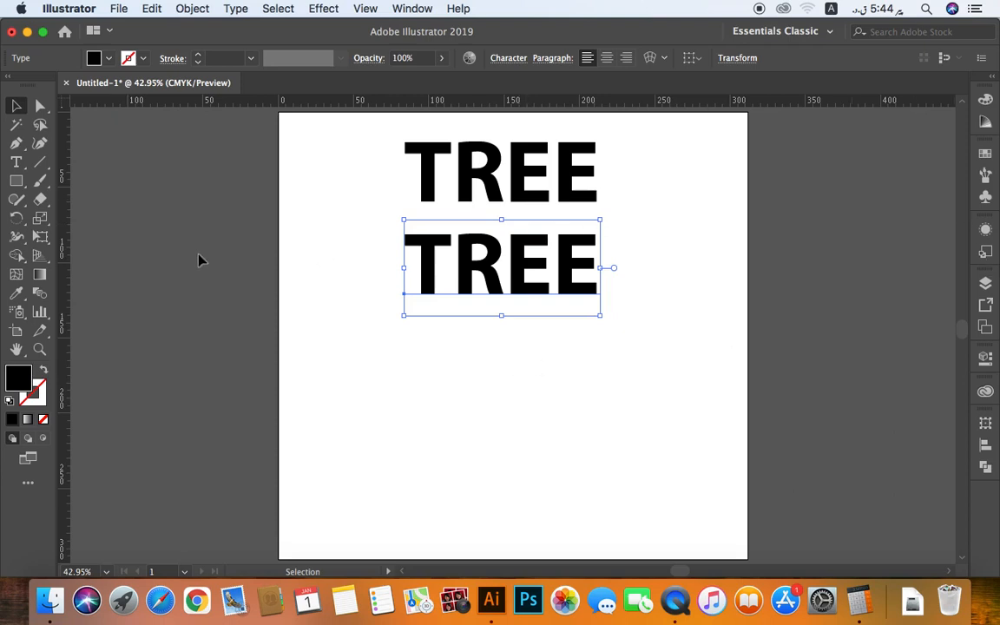
Set the fill of the lower TREE text to None and deselect it
{"action": "left_click", "coordinate": [95, 61]}
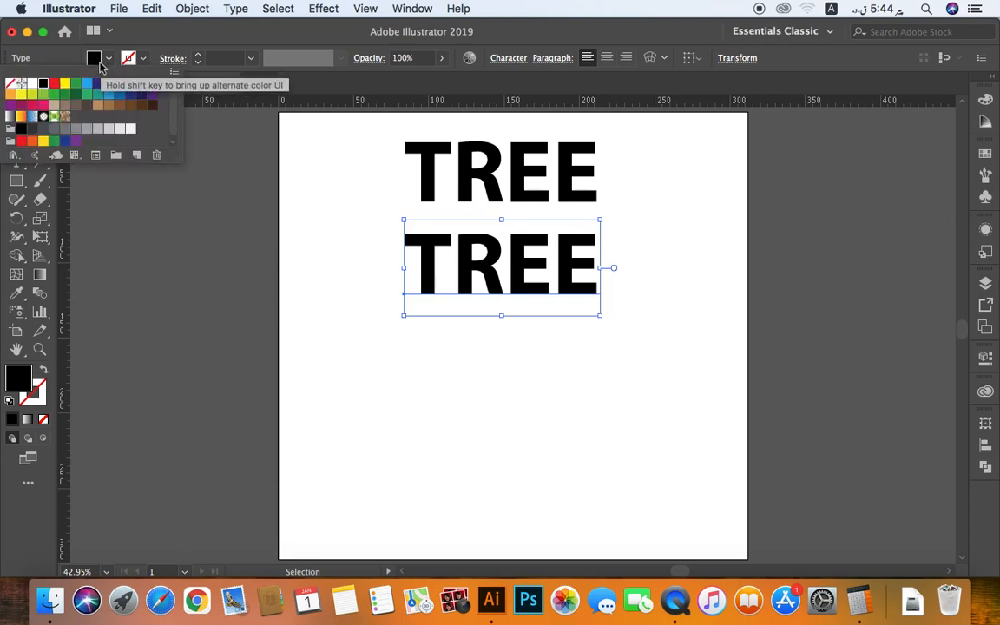
{"action": "left_click", "coordinate": [10, 84]}
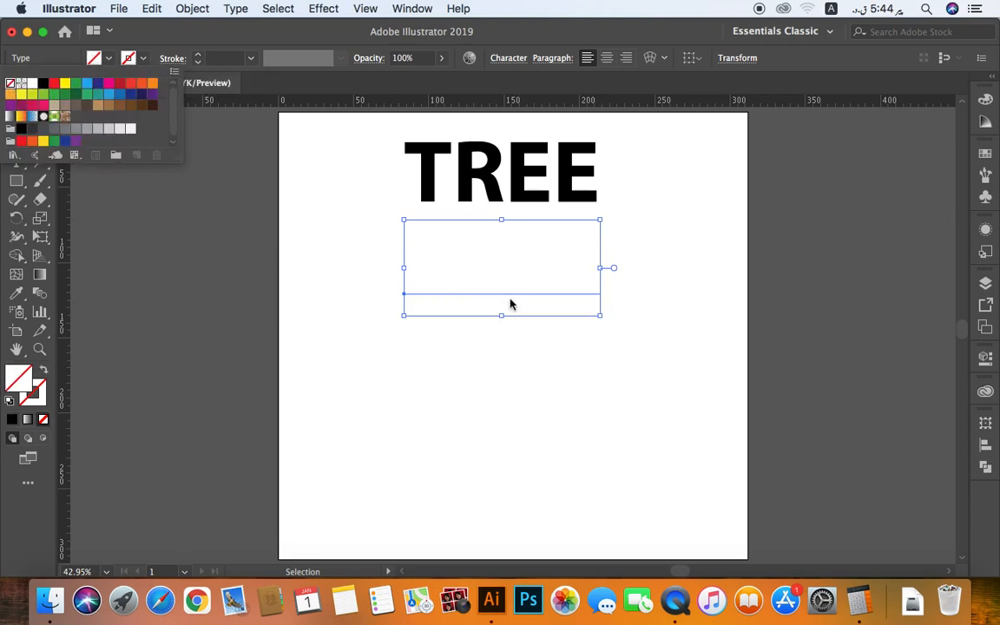
{"action": "left_click", "coordinate": [506, 375]}
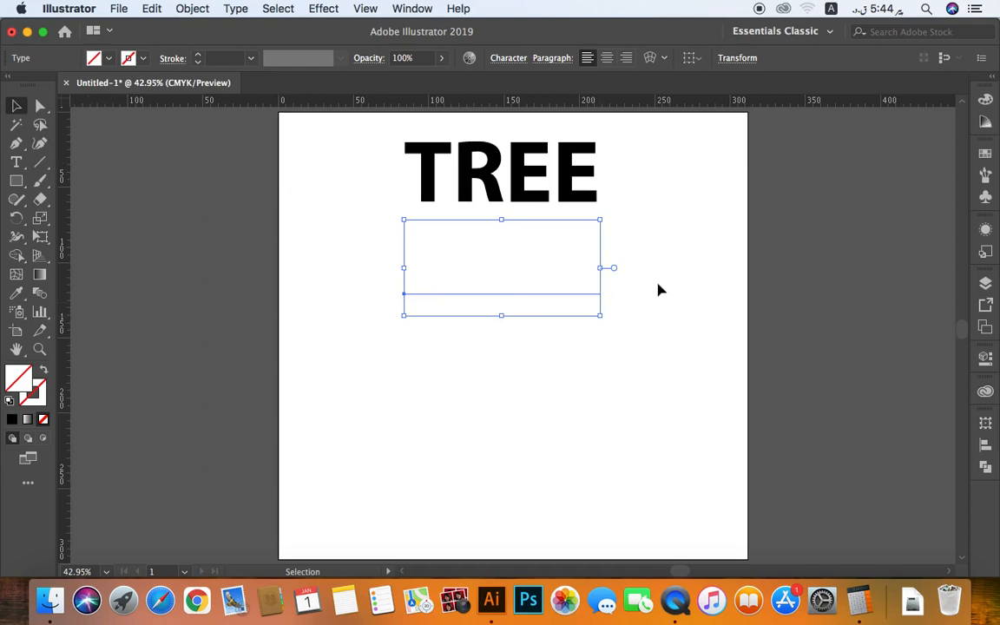
{"action": "left_click", "coordinate": [642, 205]}
{"action": "left_click_drag", "start_coordinate": [644, 244], "coordinate": [444, 345]}
{"action": "left_click", "coordinate": [618, 304]}
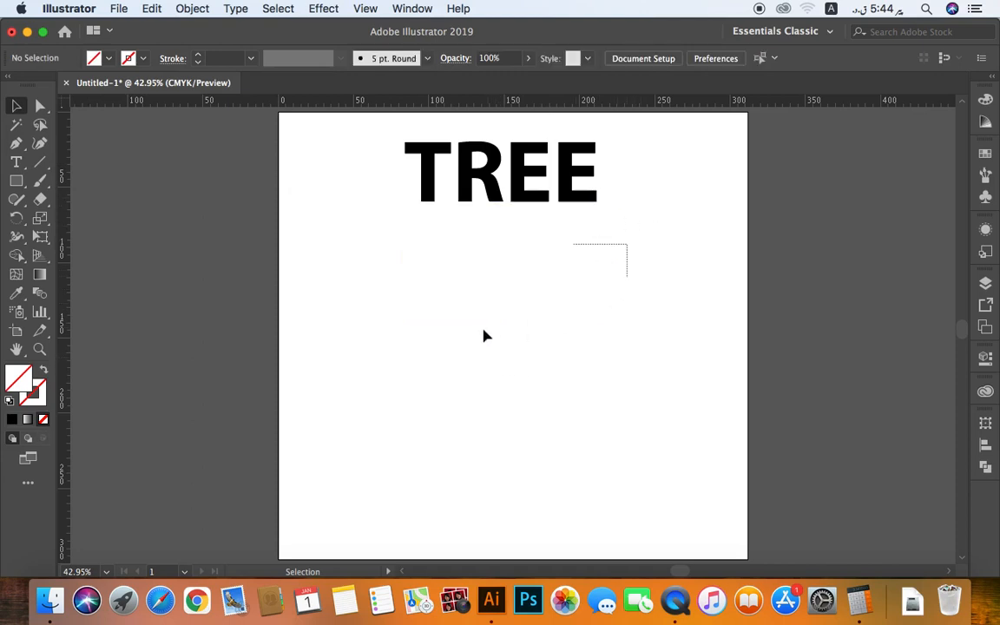
{"action": "left_click_drag", "start_coordinate": [485, 336], "coordinate": [505, 380]}
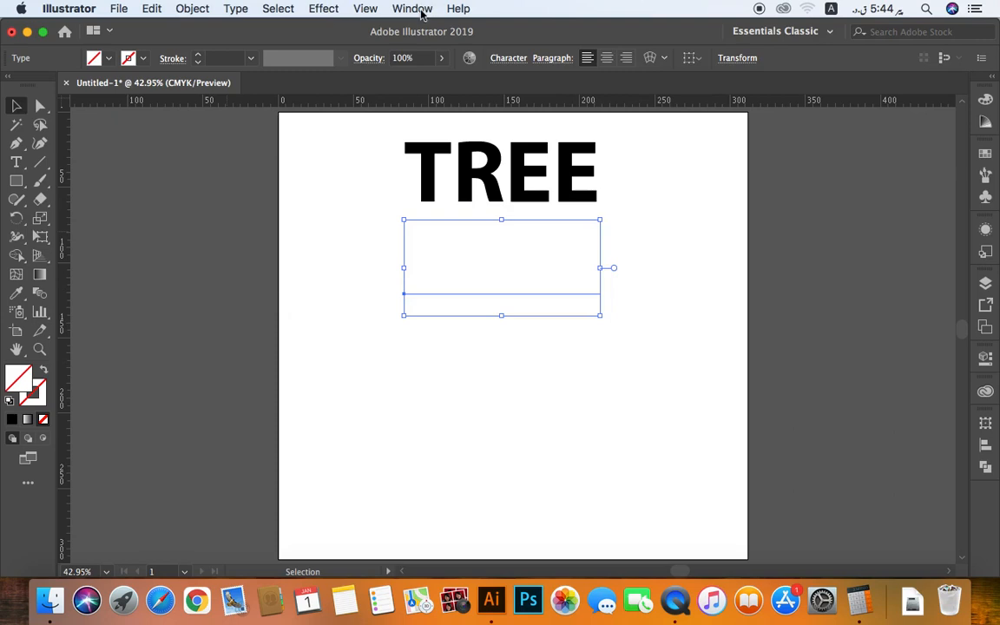
{"action": "left_click", "coordinate": [336, 233]}
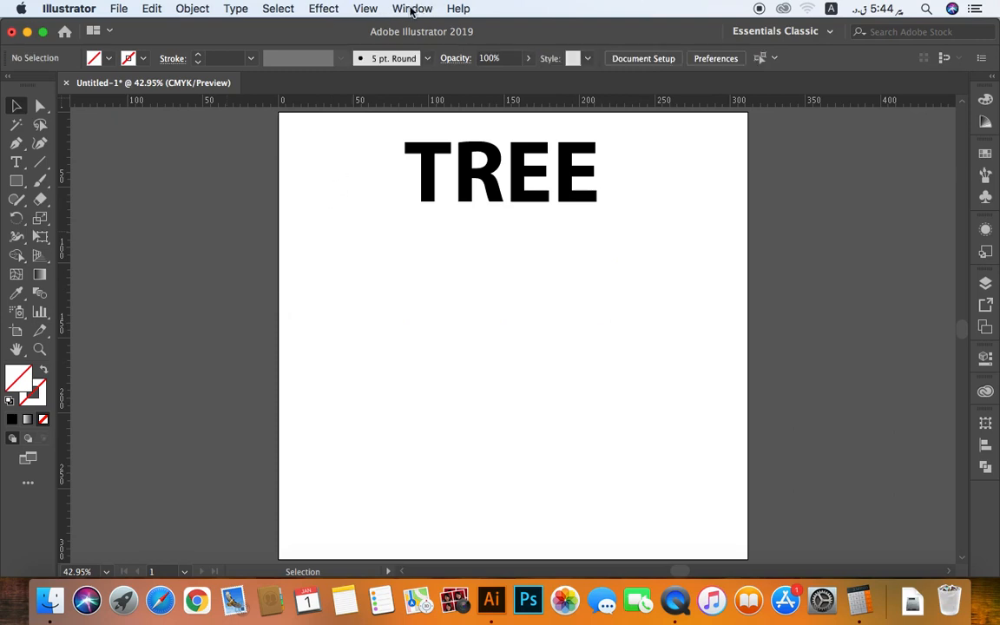
Show the Gradient and Appearance panels and move the Gradient panel clear of the TREE text
{"action": "left_click", "coordinate": [413, 10]}
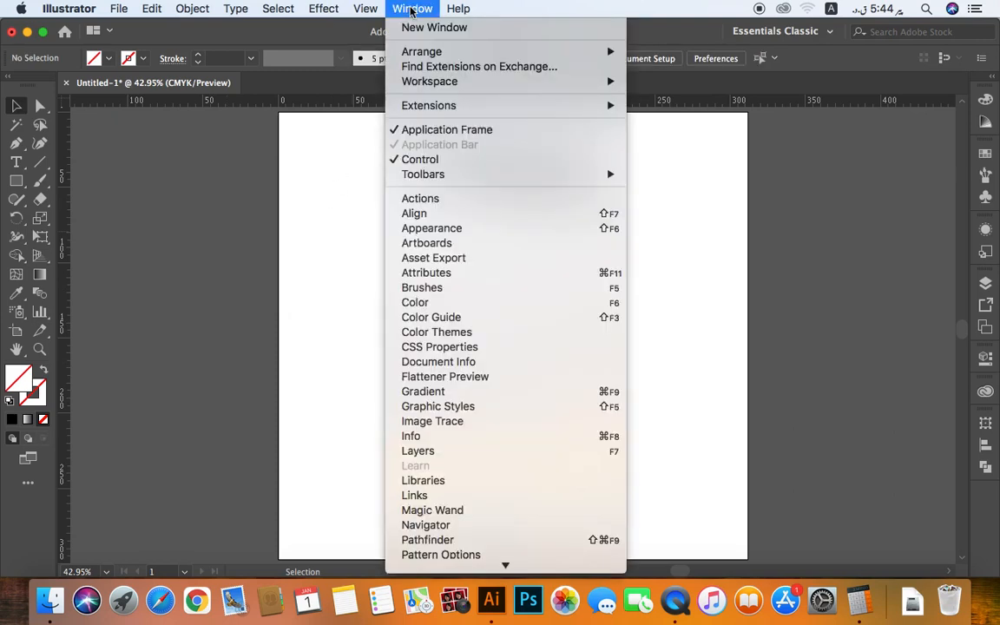
{"action": "left_click", "coordinate": [453, 392]}
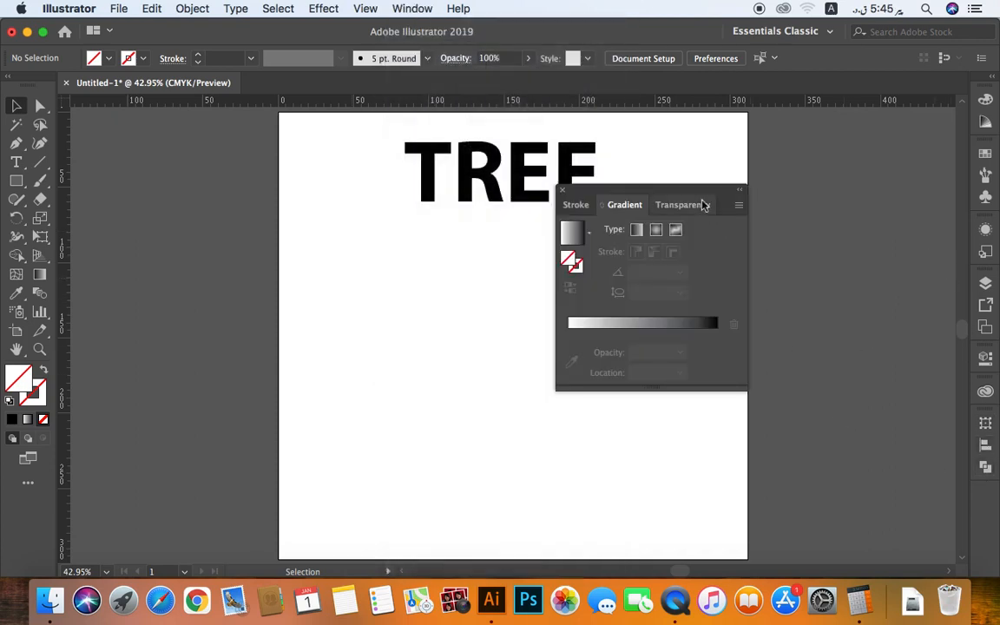
{"action": "left_click_drag", "start_coordinate": [689, 195], "coordinate": [839, 180]}
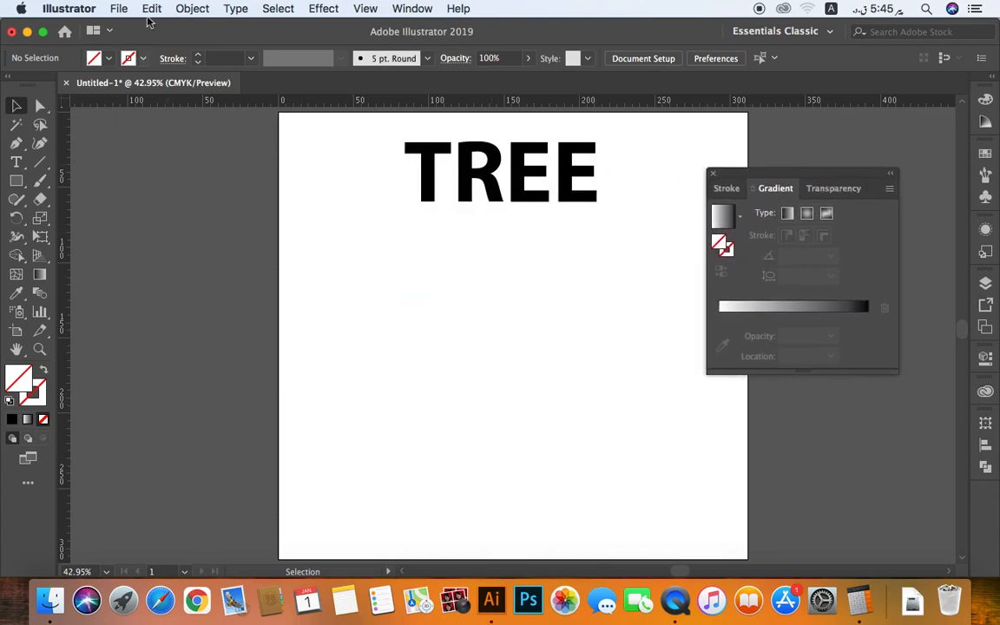
{"action": "left_click", "coordinate": [410, 8]}
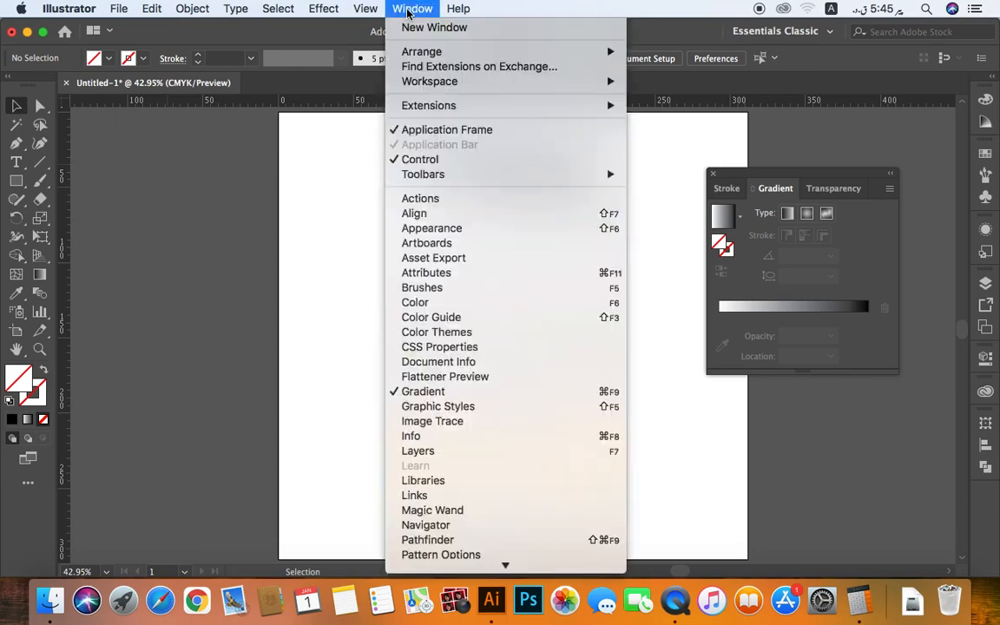
{"action": "left_click", "coordinate": [472, 230]}
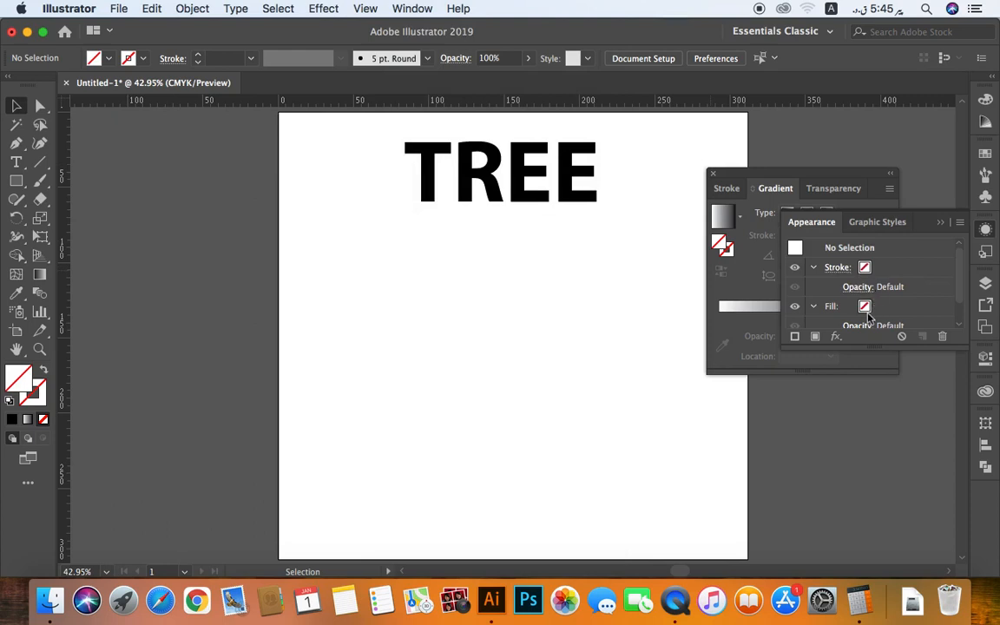
Add a new fill to the lower TREE text's appearance and apply a white-to-black linear gradient to it
{"action": "left_click", "coordinate": [815, 338]}
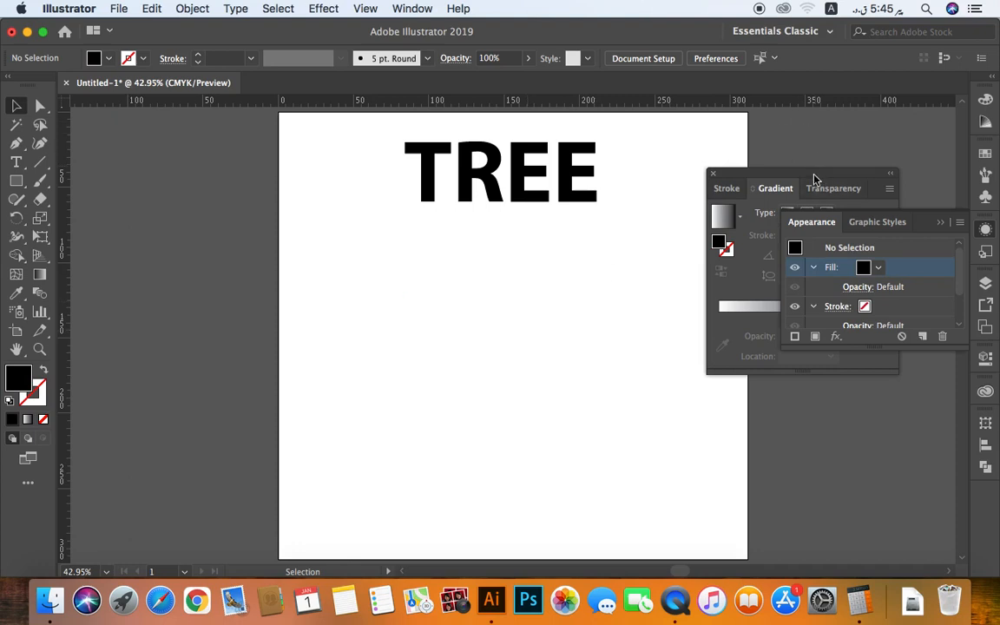
{"action": "left_click_drag", "start_coordinate": [815, 179], "coordinate": [217, 168]}
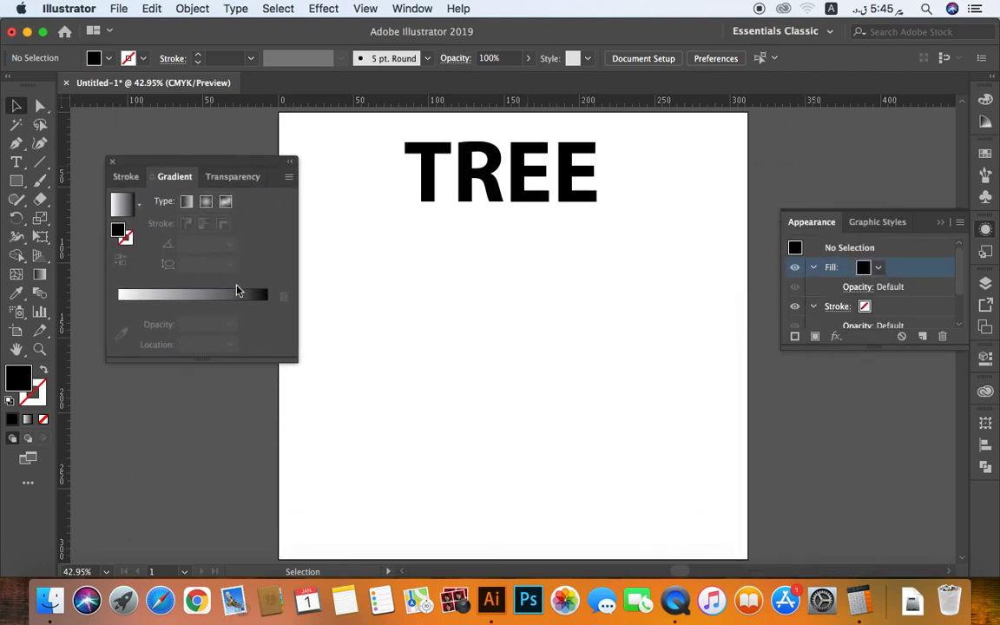
{"action": "left_click", "coordinate": [239, 292]}
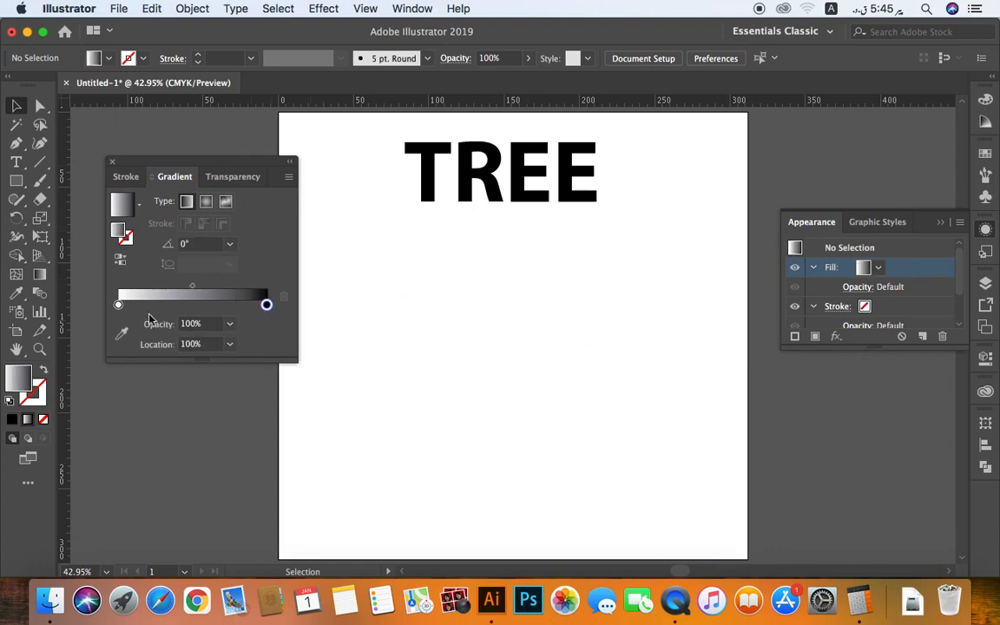
{"action": "left_click", "coordinate": [486, 296]}
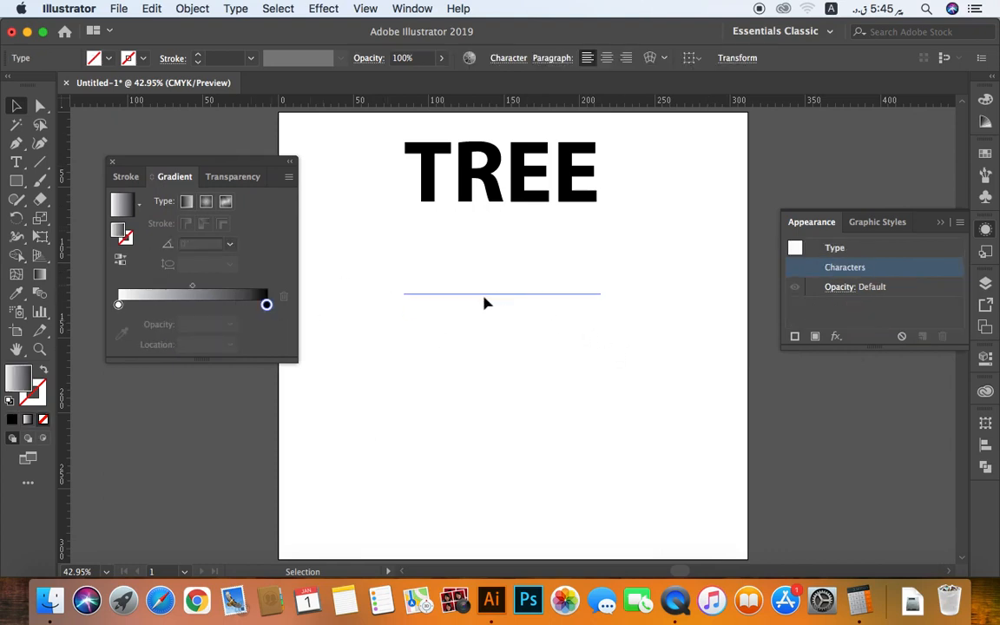
{"action": "left_click", "coordinate": [239, 295]}
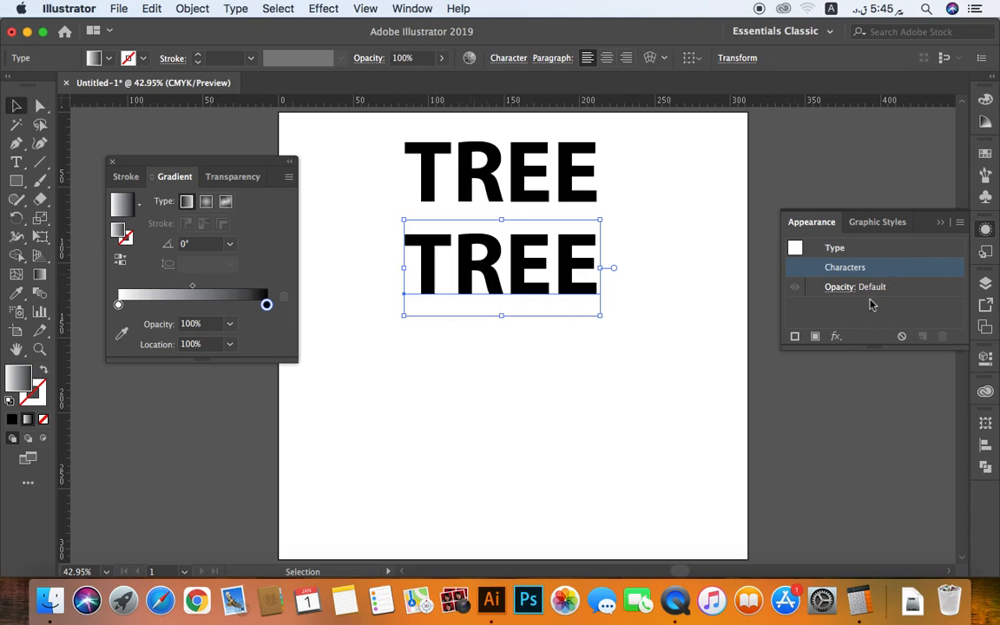
{"action": "left_click", "coordinate": [815, 337]}
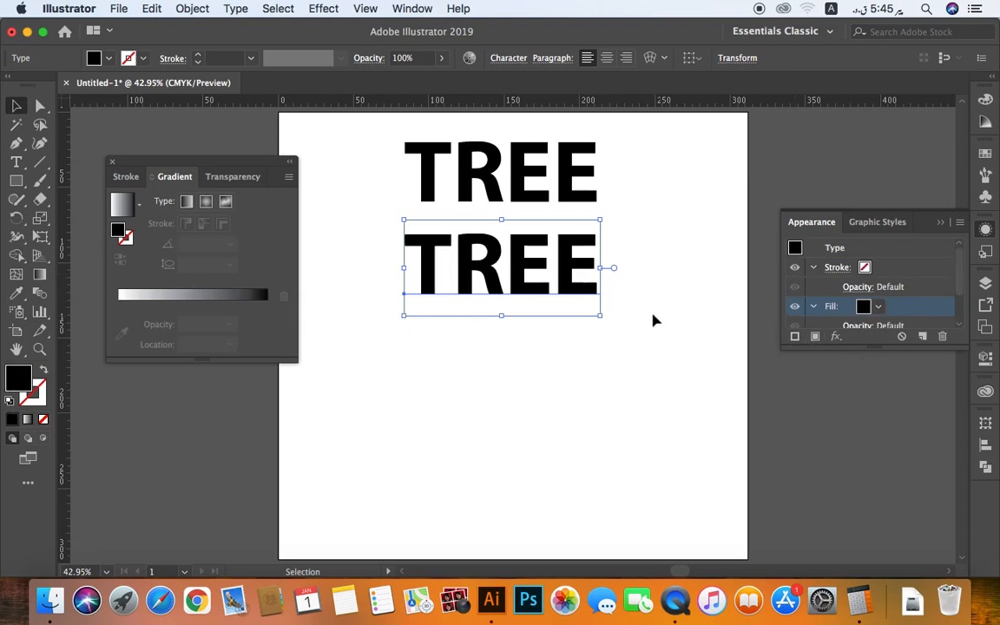
{"action": "left_click", "coordinate": [259, 299]}
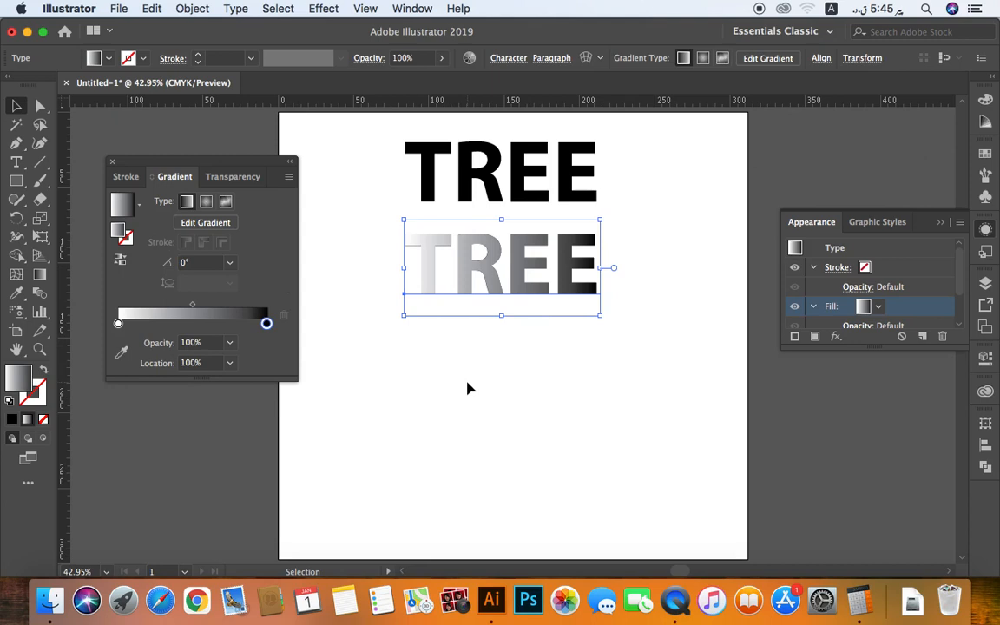
Move the gradient-filled text further down the artboard and replace its wording with Family Tree
{"action": "left_click", "coordinate": [607, 351]}
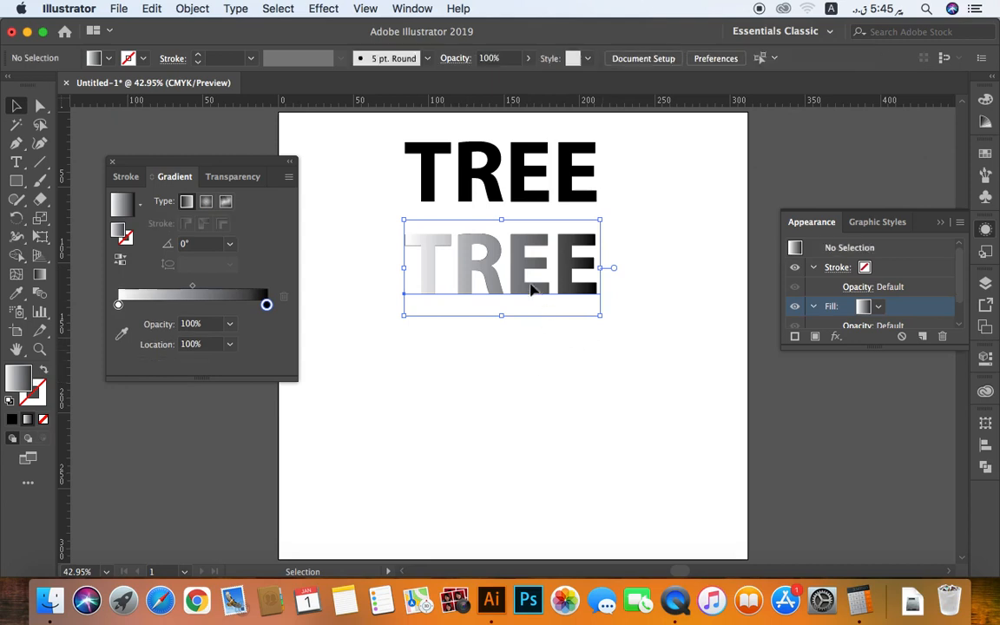
{"action": "left_click_drag", "start_coordinate": [525, 276], "coordinate": [538, 360]}
{"action": "double_click", "coordinate": [539, 346]}
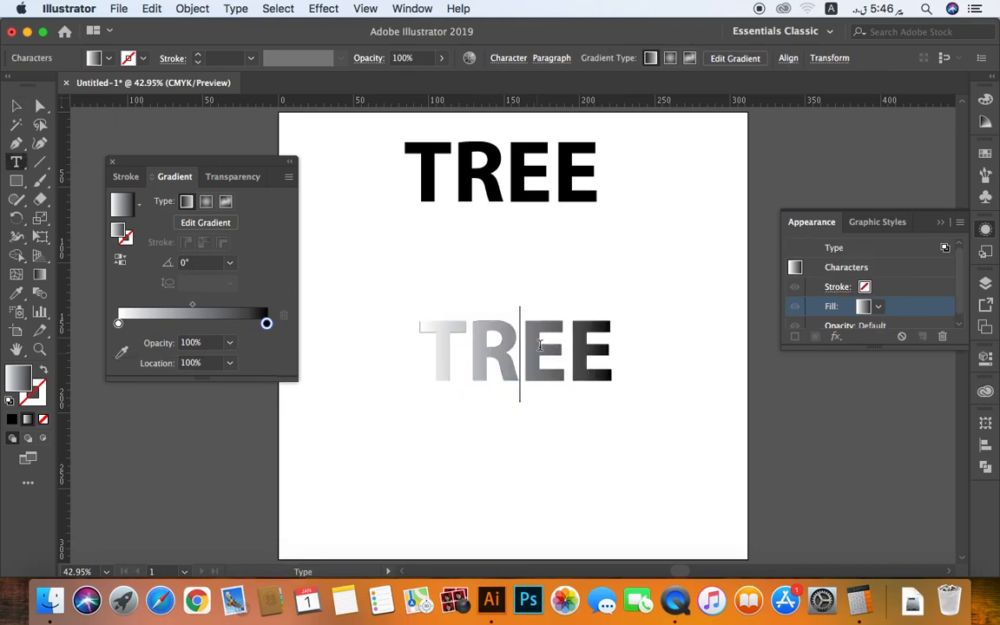
{"action": "double_click", "coordinate": [539, 345]}
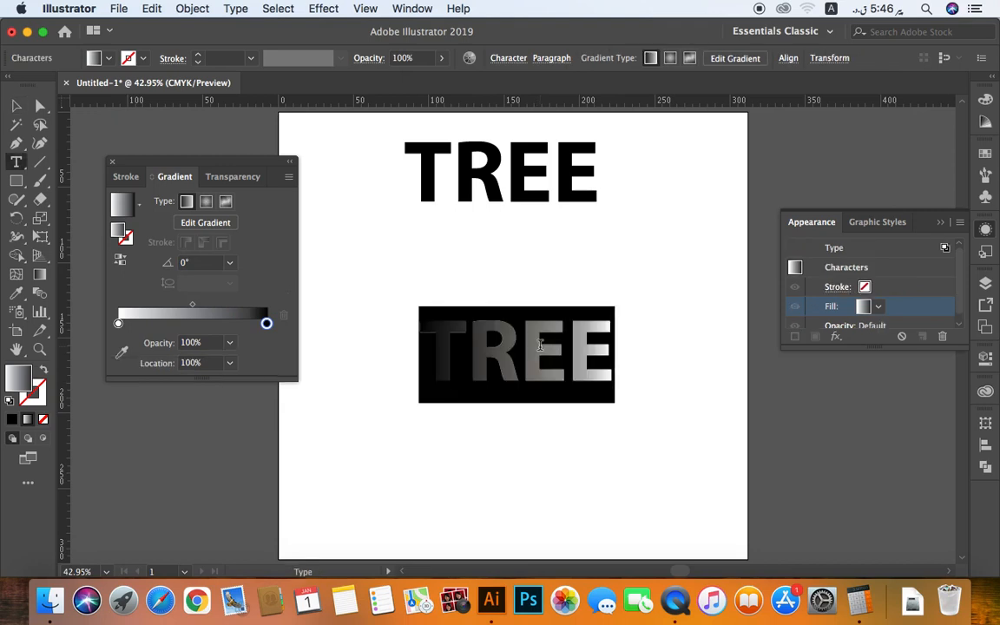
{"action": "type", "text": "Family"}
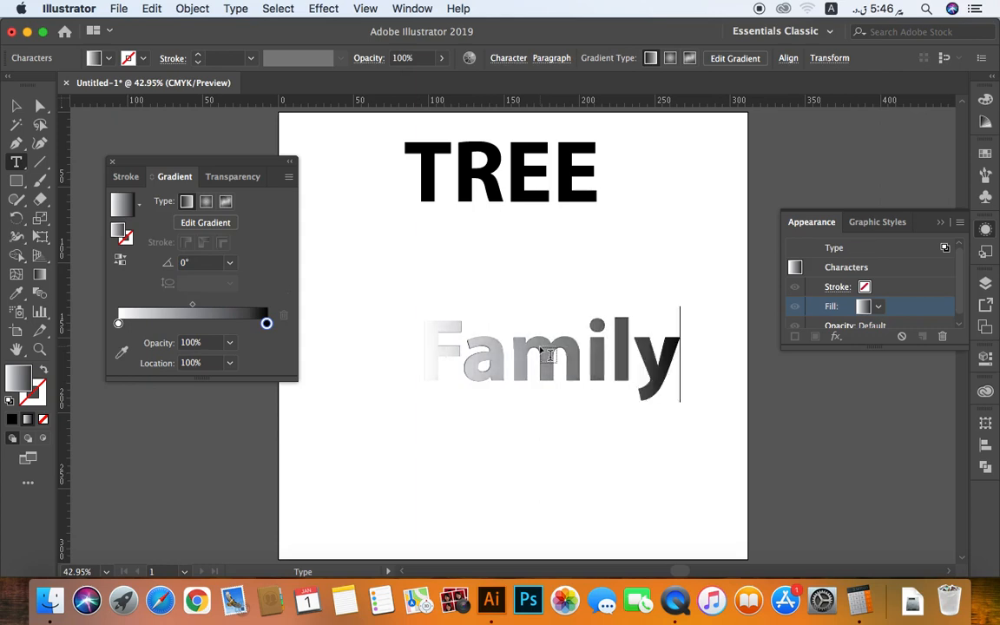
{"action": "type", "text": " Tree"}
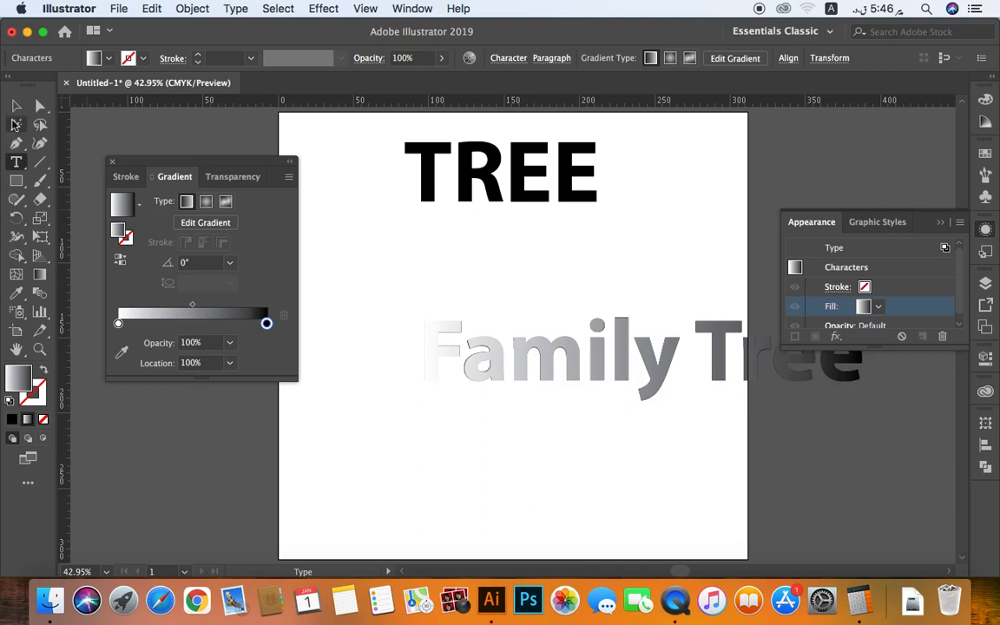
Reposition the Family Tree text up and toward the artboard's left edge, beneath the black TREE text
{"action": "left_click", "coordinate": [16, 105]}
{"action": "left_click", "coordinate": [623, 383]}
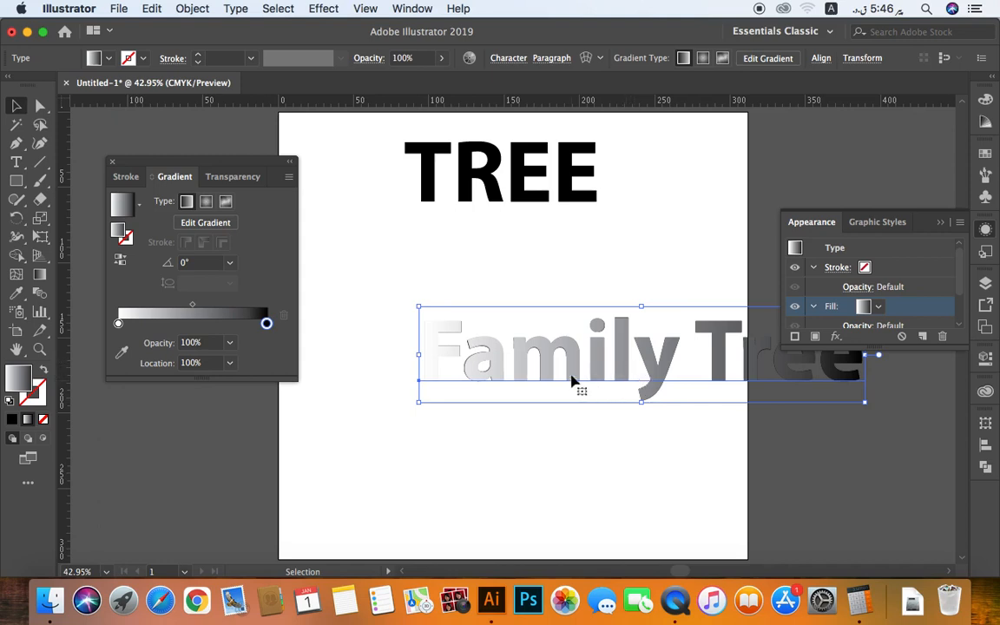
{"action": "left_click_drag", "start_coordinate": [542, 356], "coordinate": [441, 316]}
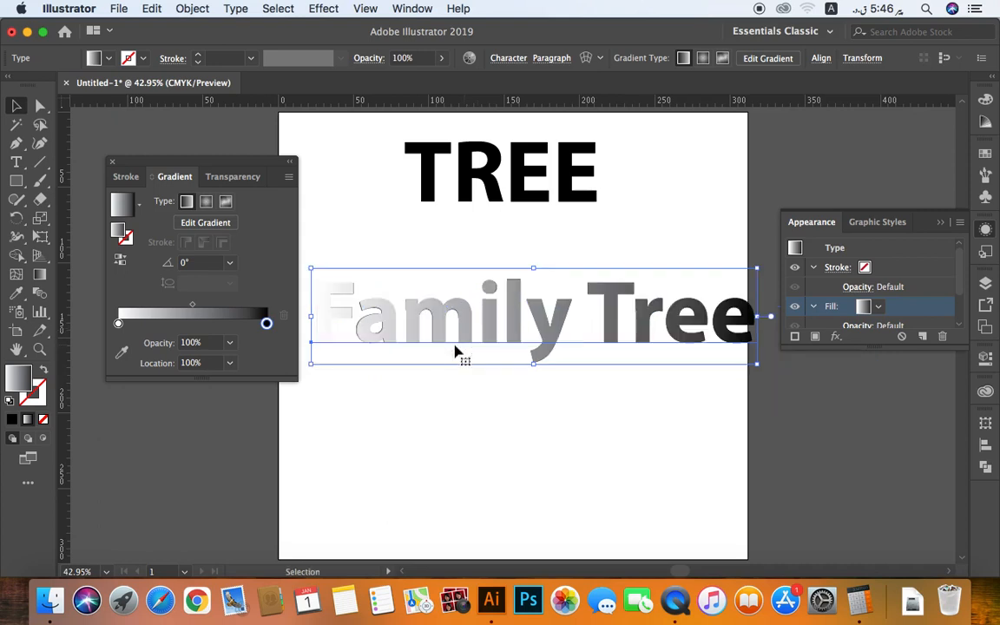
Change the black end stop of the Family Tree text's gradient to the red swatch
{"action": "left_click", "coordinate": [266, 325]}
{"action": "double_click", "coordinate": [267, 325]}
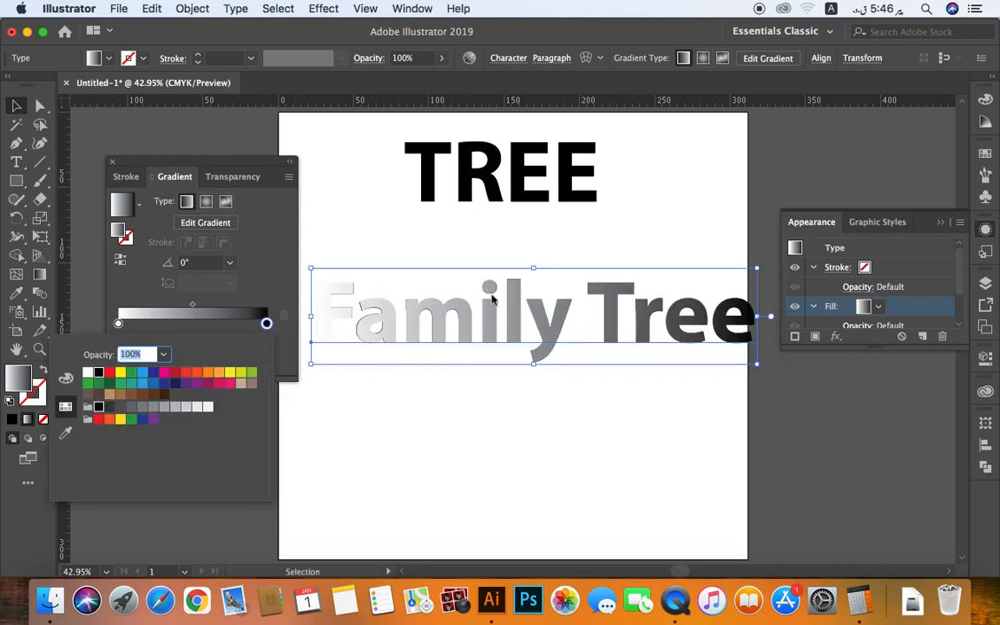
{"action": "left_click", "coordinate": [186, 373]}
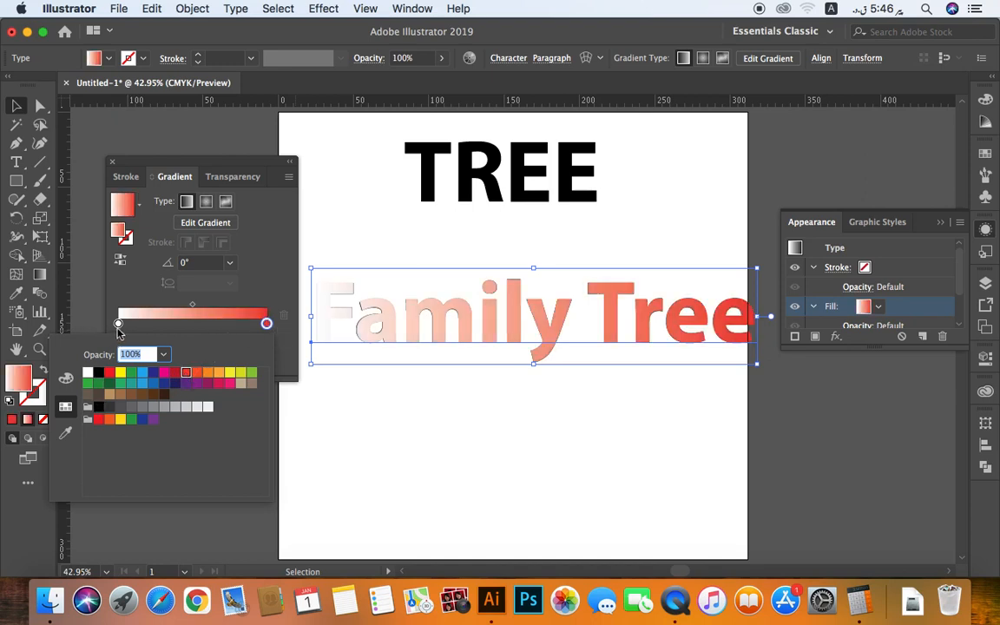
Change the white start stop of the Family Tree text's gradient to the orange swatch C=0 M=50 Y=100 K=0
{"action": "left_click", "coordinate": [119, 325]}
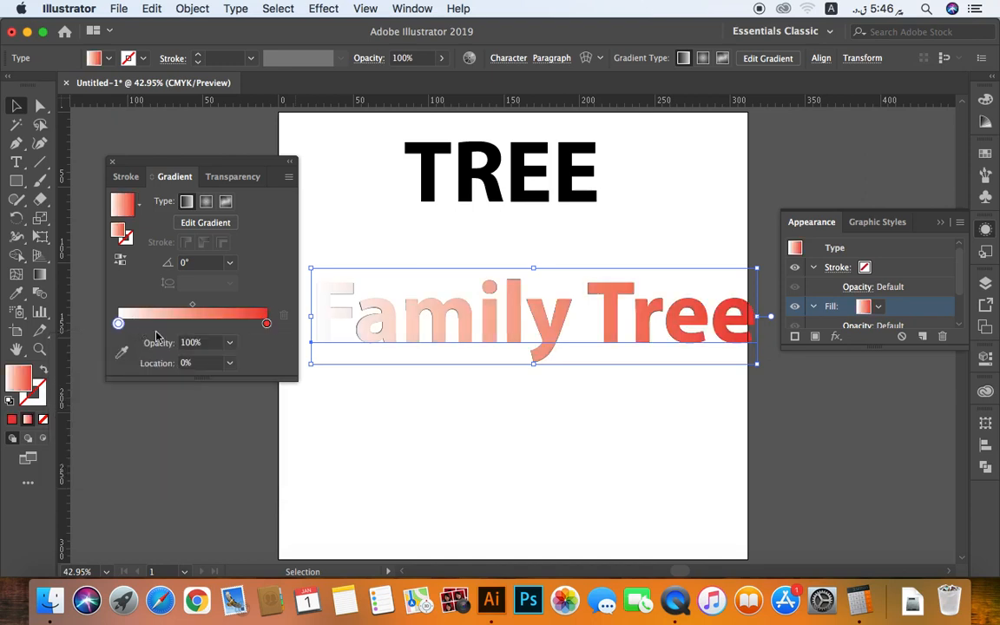
{"action": "double_click", "coordinate": [119, 323]}
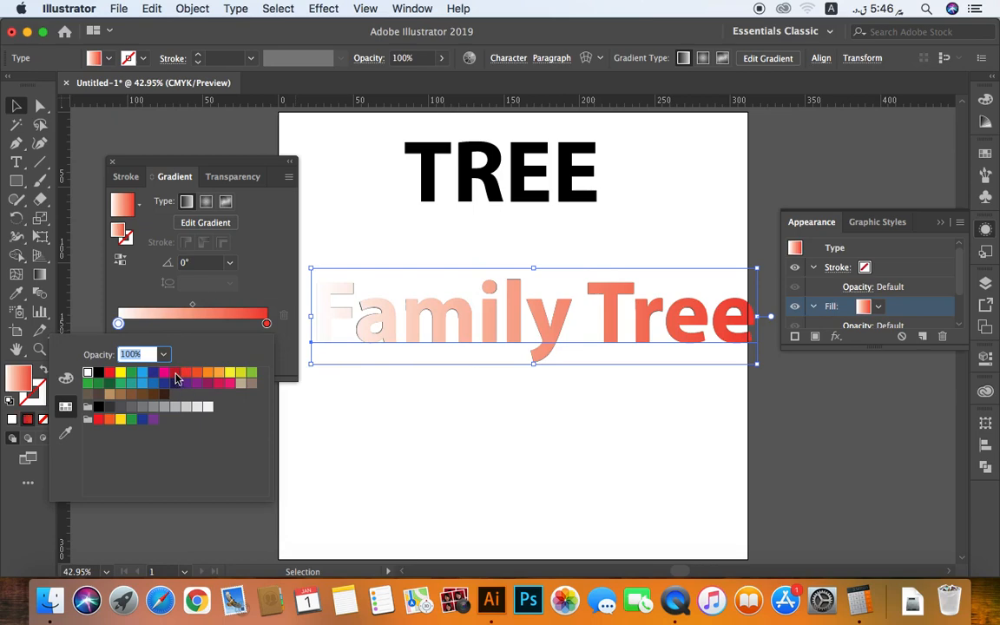
{"action": "left_click", "coordinate": [175, 373]}
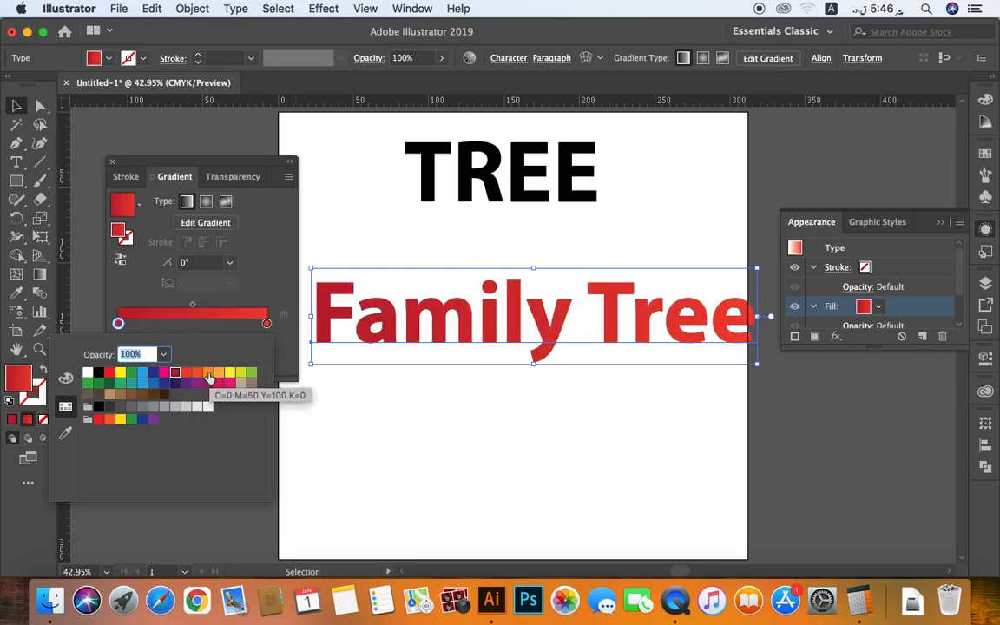
{"action": "left_click", "coordinate": [209, 373]}
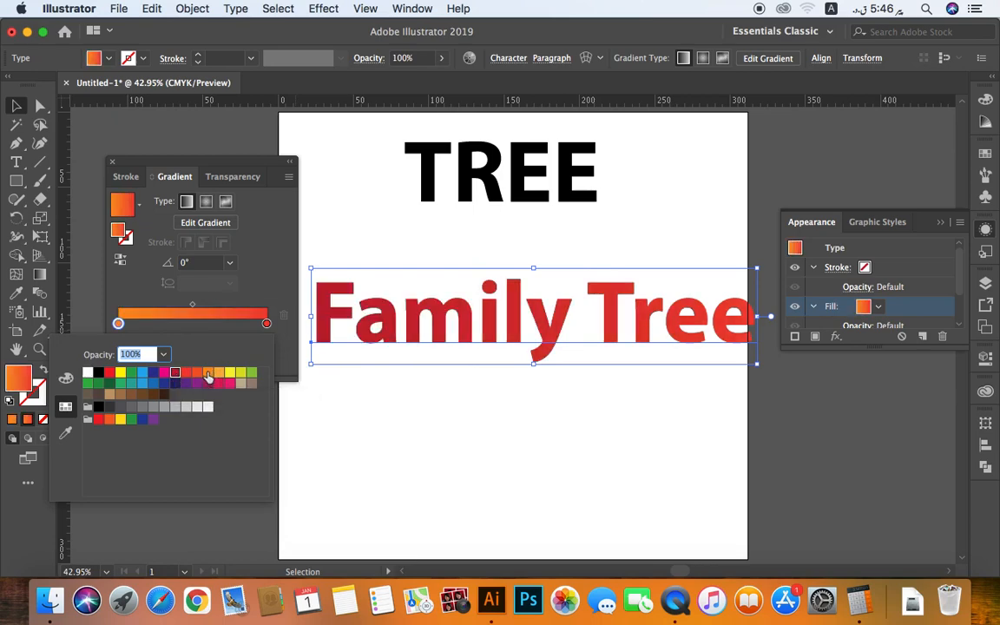
Add a color stop at the middle of the Family Tree gradient and color it dark blue
{"action": "left_click", "coordinate": [193, 324]}
{"action": "double_click", "coordinate": [193, 324]}
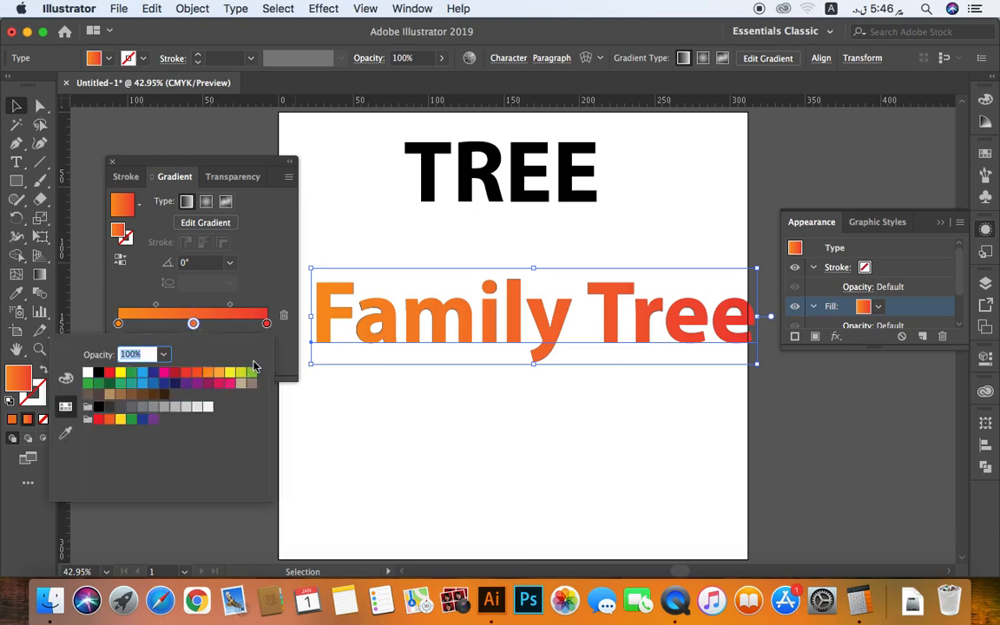
{"action": "left_click", "coordinate": [155, 381]}
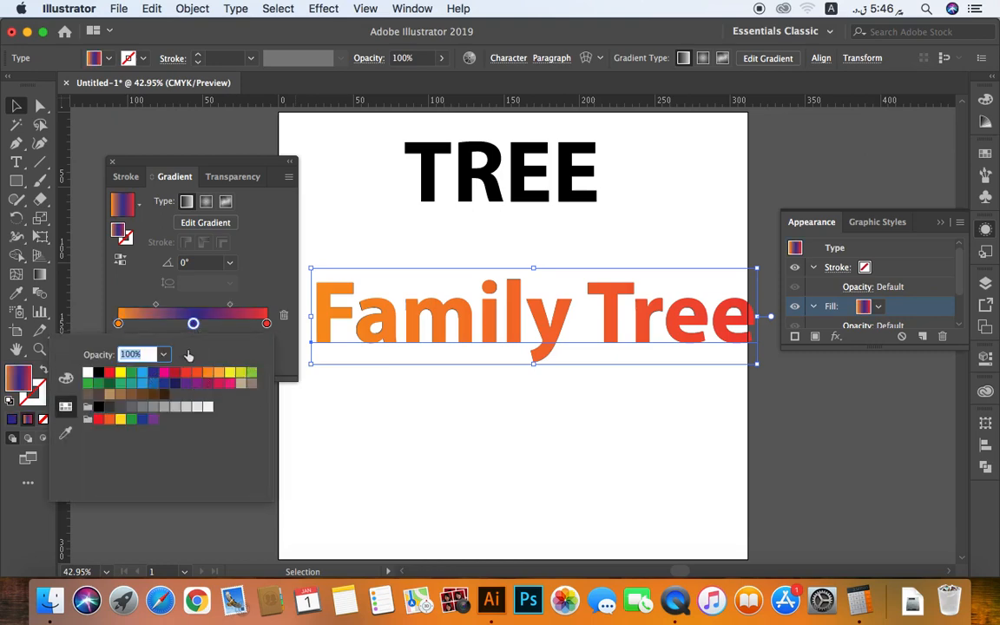
Add a stop at 72.68% between the blue and red stops of the Family Tree gradient and color it dark green
{"action": "left_click", "coordinate": [212, 304]}
{"action": "left_click", "coordinate": [226, 323]}
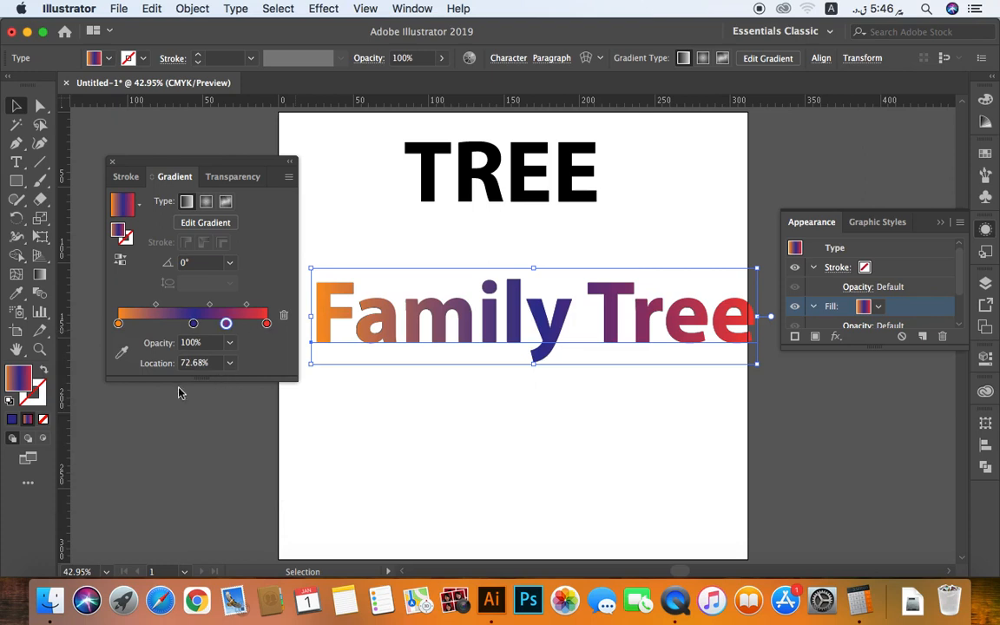
{"action": "double_click", "coordinate": [226, 323]}
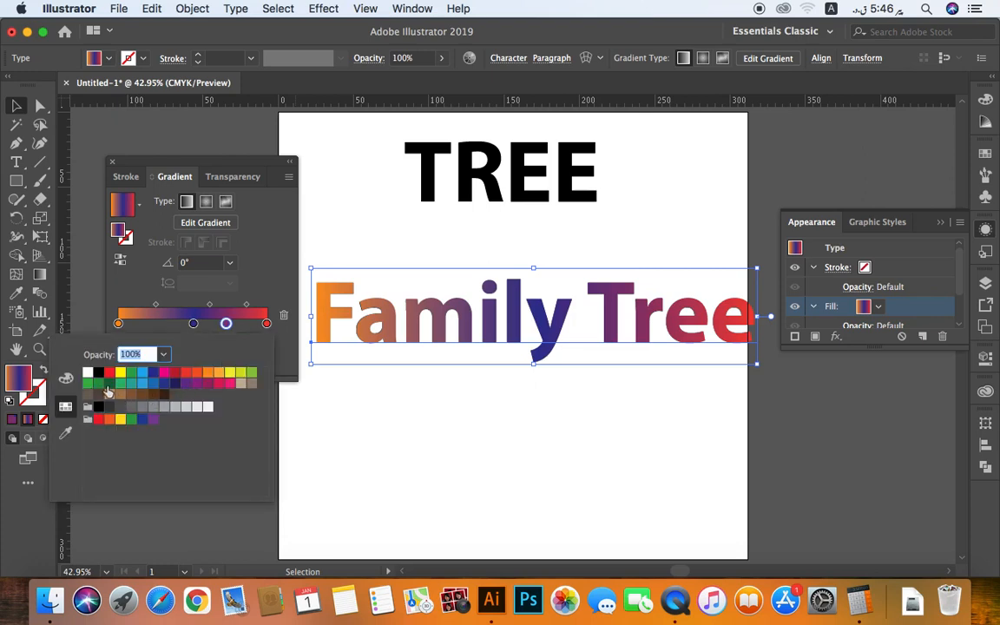
{"action": "left_click", "coordinate": [108, 386]}
{"action": "left_click", "coordinate": [151, 332]}
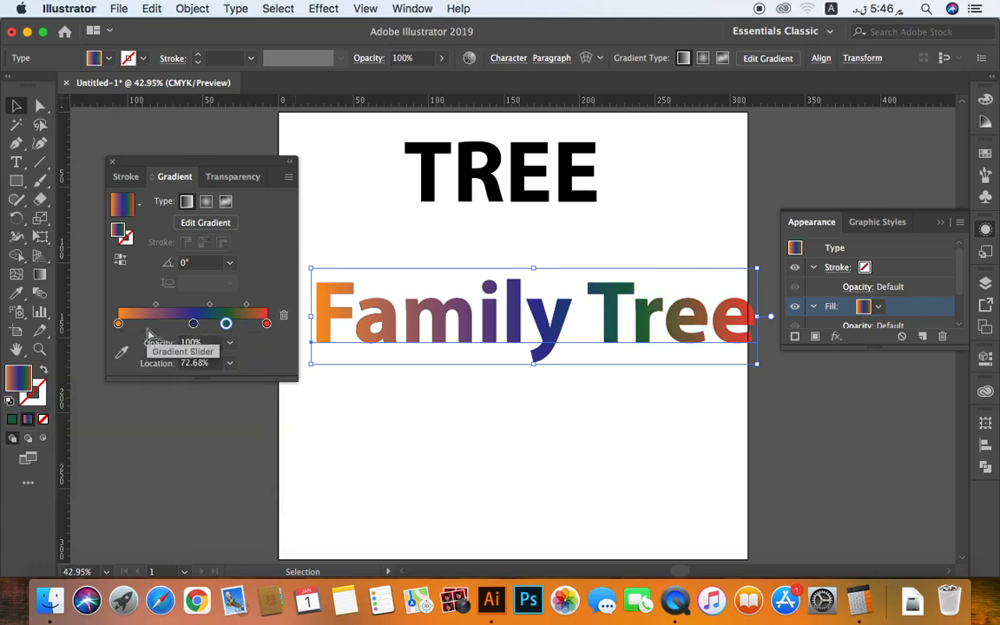
Add a stop at 20.23% between the orange and blue stops of the Family Tree gradient and color it dark magenta
{"action": "left_click", "coordinate": [149, 323]}
{"action": "double_click", "coordinate": [148, 323]}
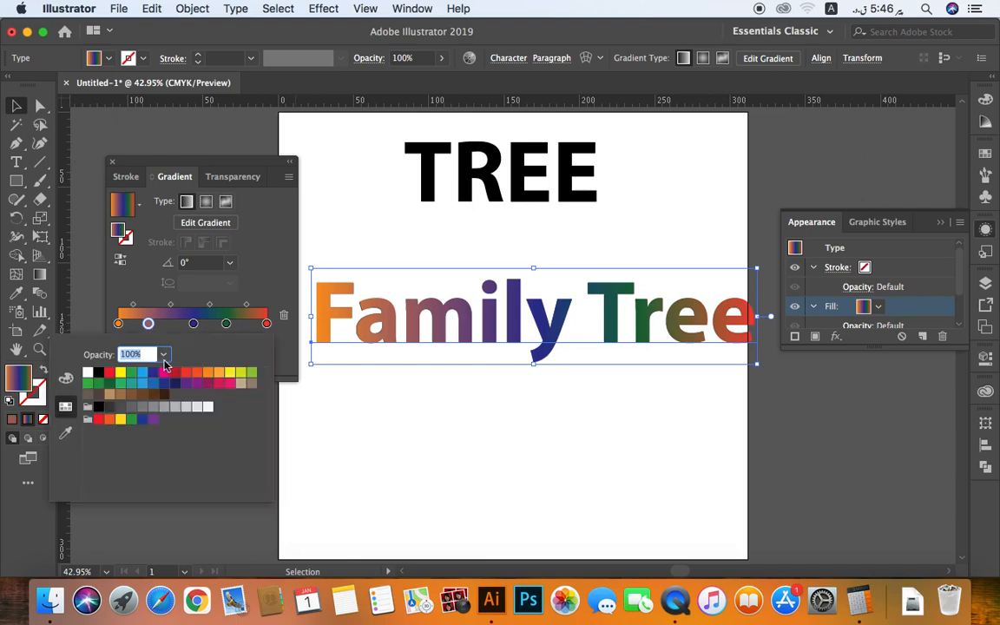
{"action": "left_click", "coordinate": [208, 382]}
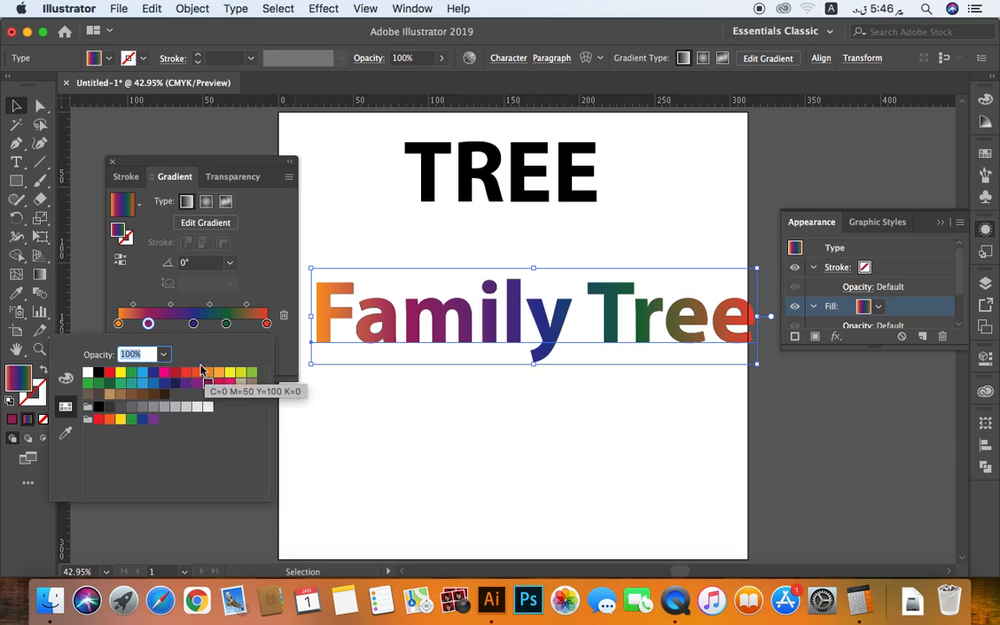
{"action": "left_click", "coordinate": [432, 233]}
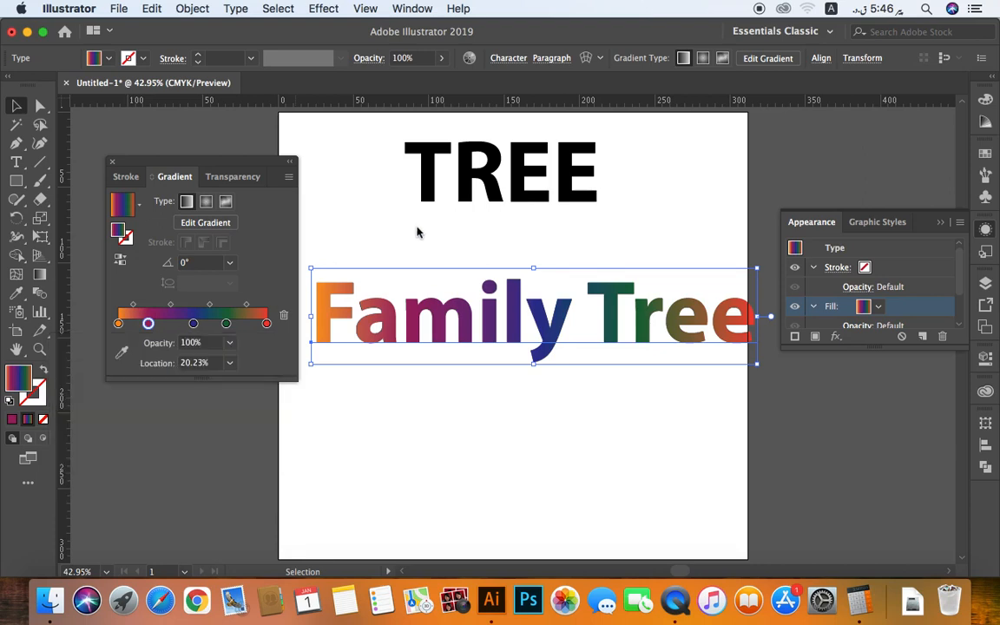
Add a new fill to the black TREE text's appearance and apply the multicolor gradient to it
{"action": "left_click", "coordinate": [409, 198]}
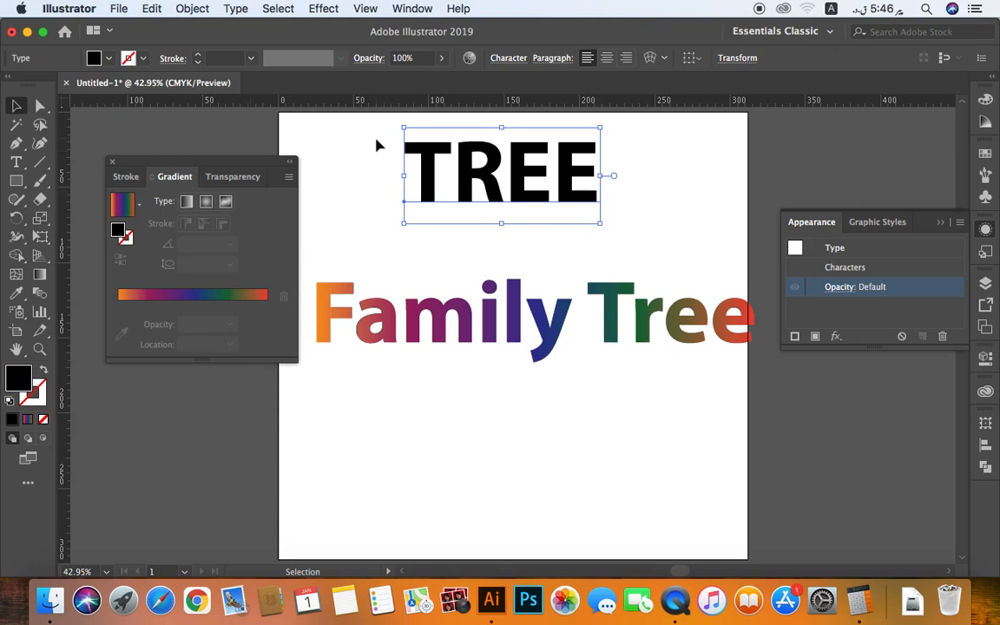
{"action": "left_click", "coordinate": [519, 248]}
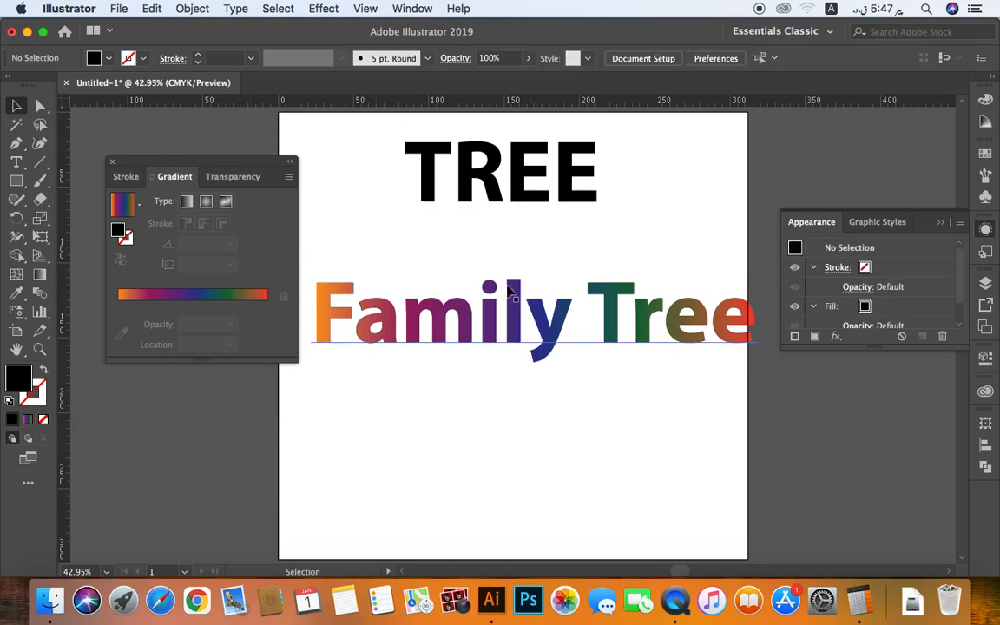
{"action": "left_click", "coordinate": [518, 179]}
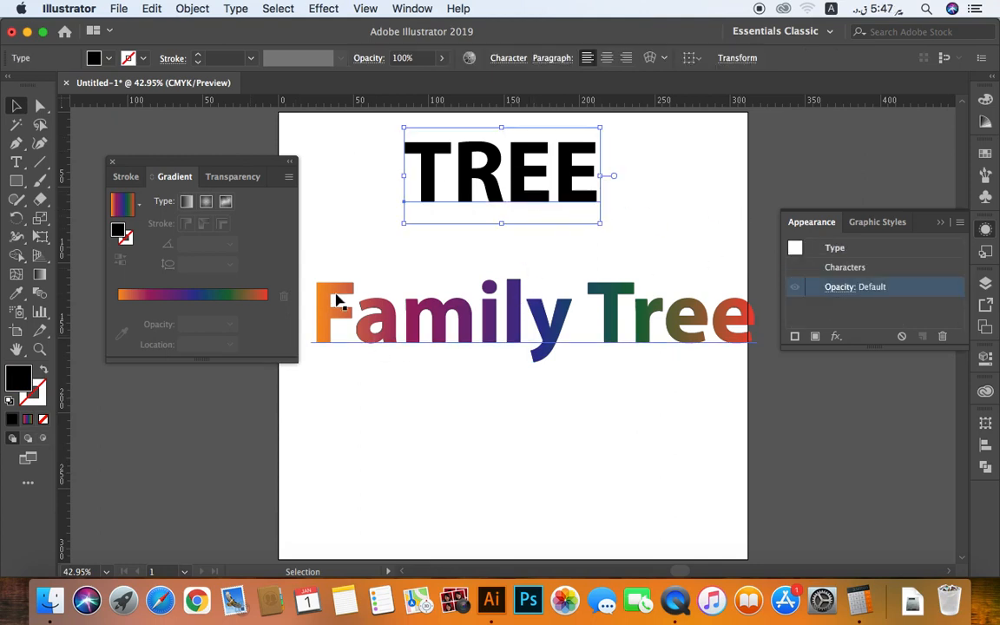
{"action": "left_click", "coordinate": [815, 337]}
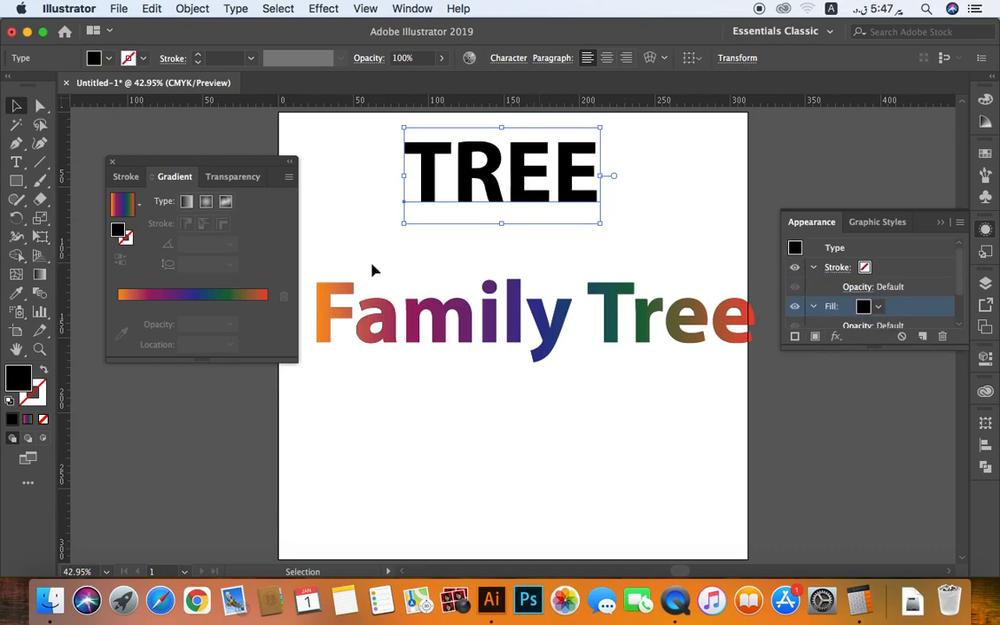
{"action": "left_click", "coordinate": [269, 299]}
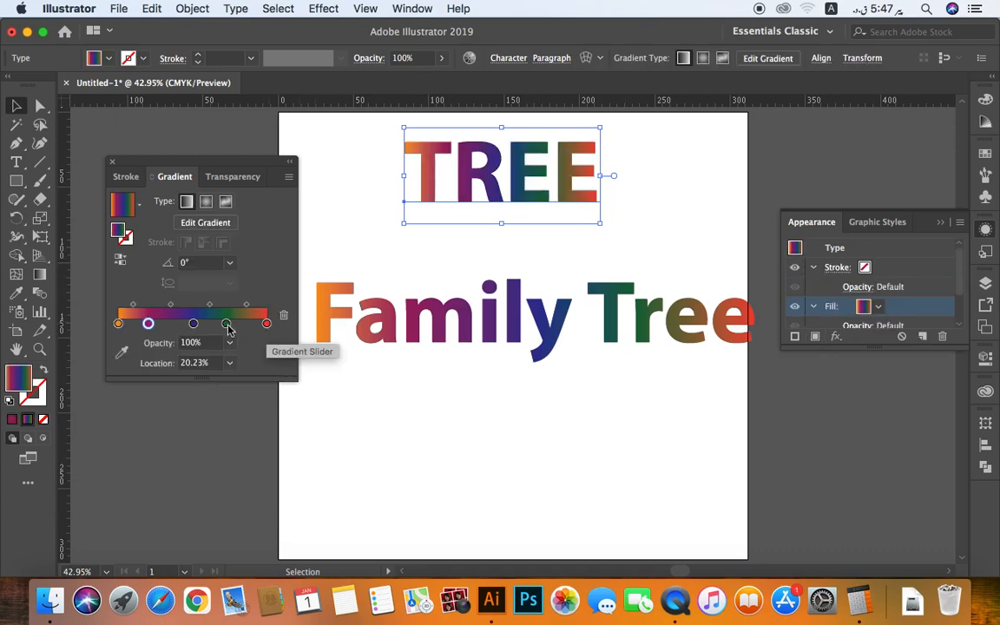
Remove the green, blue and magenta stops from the TREE text's gradient and recolor its orange start stop white
{"action": "left_click_drag", "start_coordinate": [225, 324], "coordinate": [191, 291]}
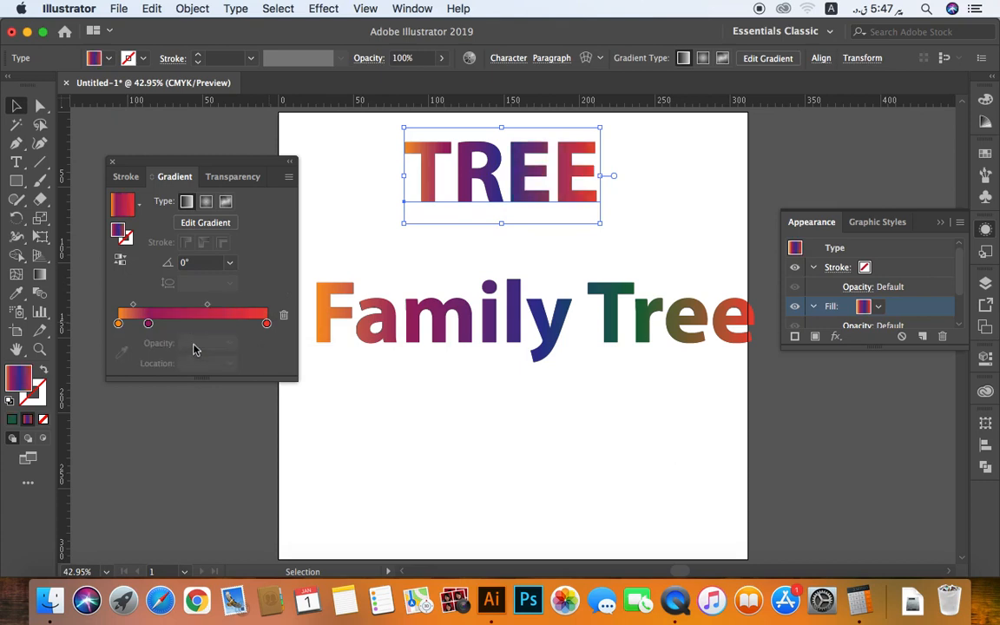
{"action": "left_click_drag", "start_coordinate": [147, 324], "coordinate": [139, 291]}
{"action": "left_click", "coordinate": [118, 324]}
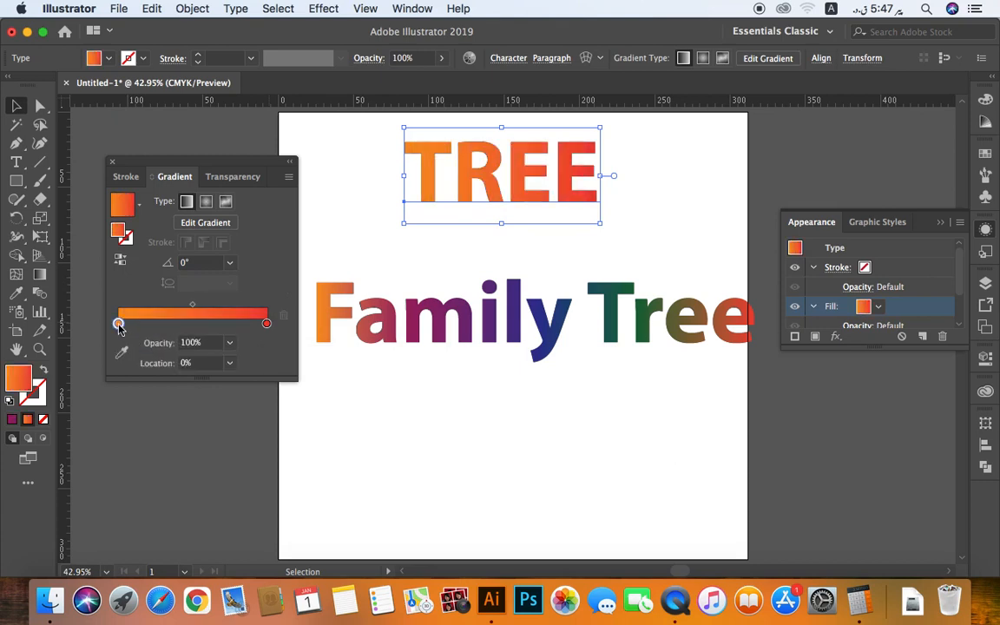
{"action": "double_click", "coordinate": [119, 324]}
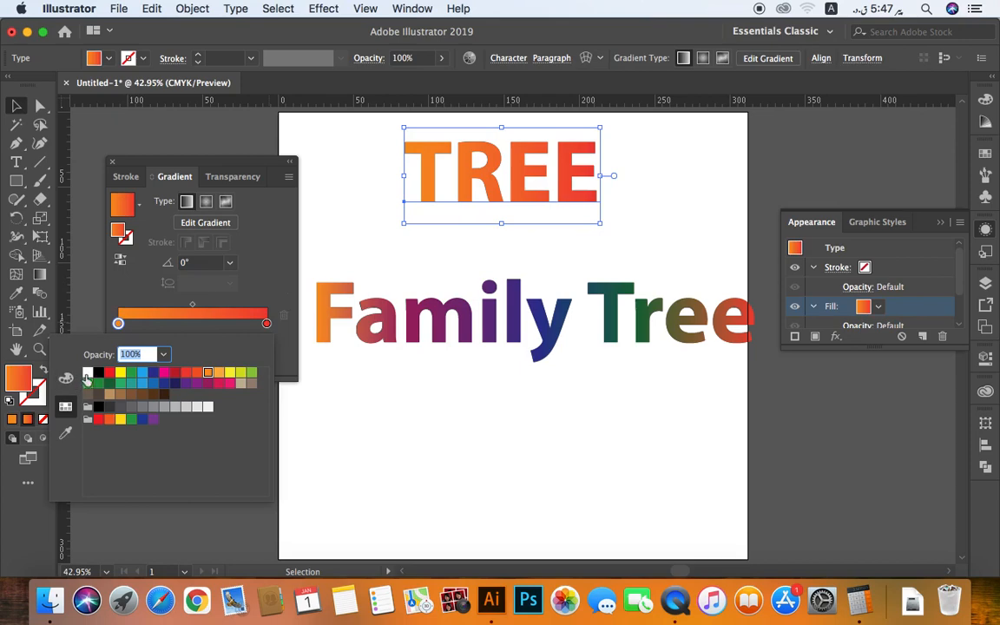
Change the red end stop of the TREE text's gradient to the black swatch
{"action": "left_click", "coordinate": [268, 326]}
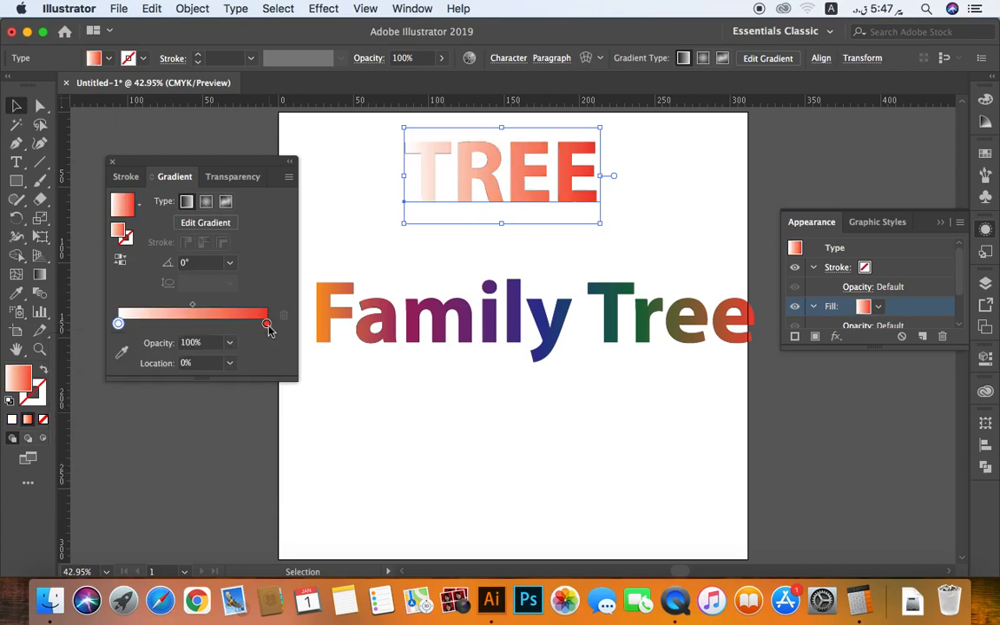
{"action": "double_click", "coordinate": [267, 324]}
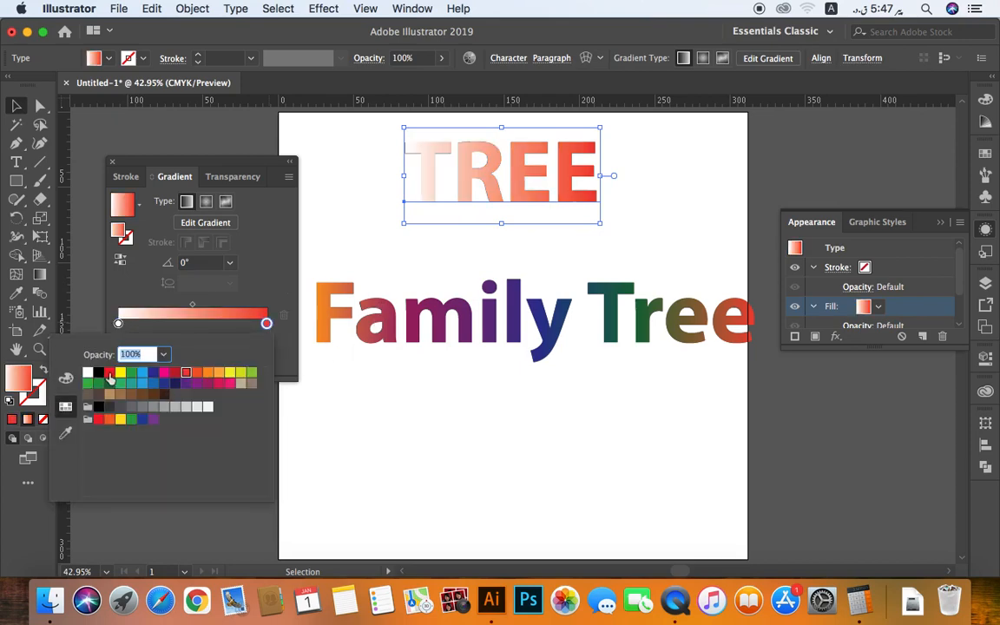
{"action": "left_click", "coordinate": [98, 373]}
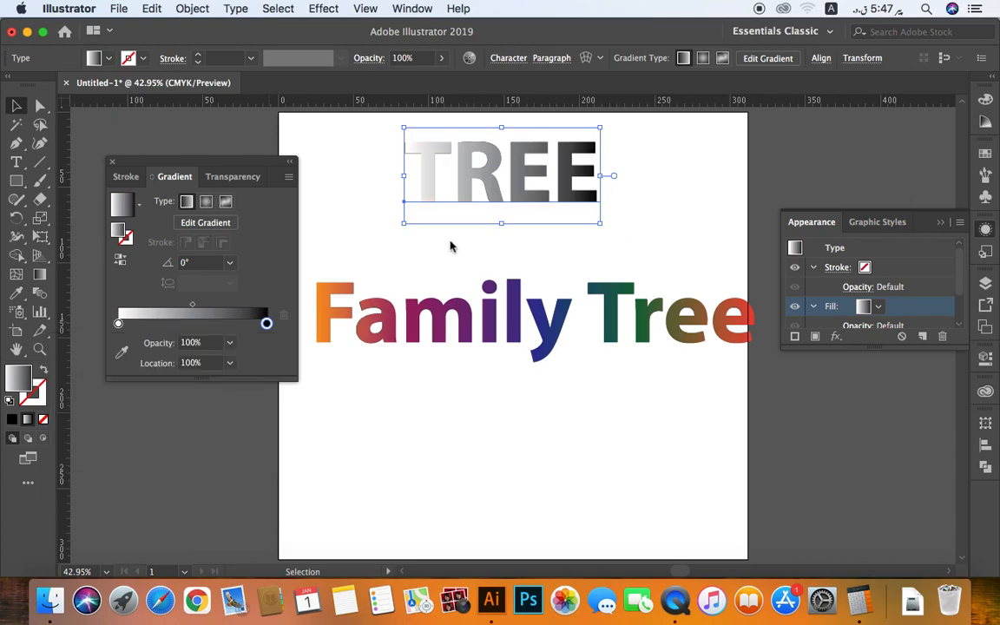
Examine the letter edges and gradient fills of the Family Tree and TREE texts up close
{"action": "key", "text": "z"}
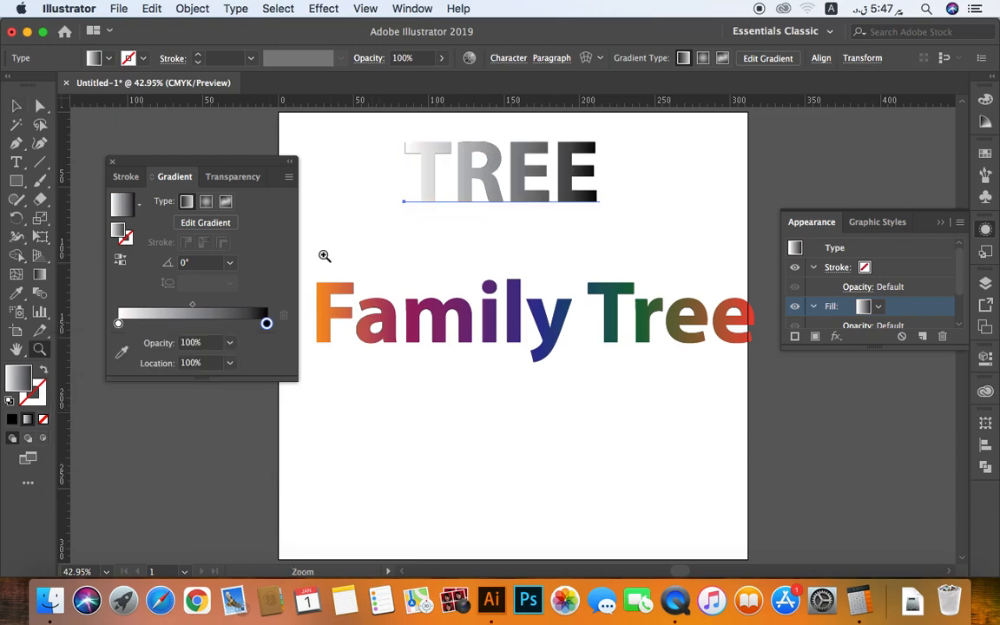
{"action": "left_click_drag", "start_coordinate": [323, 256], "coordinate": [527, 386]}
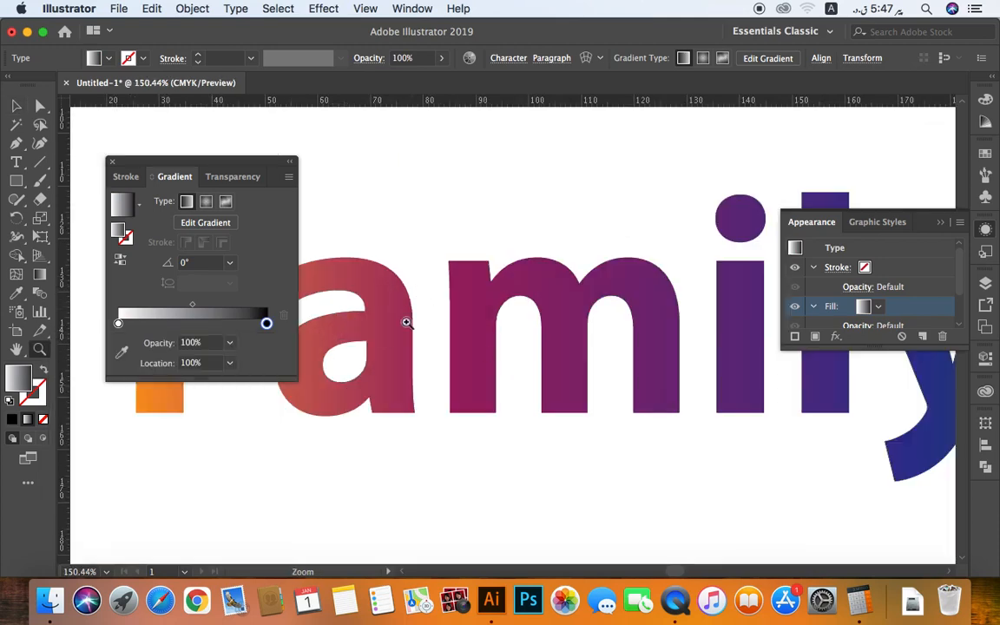
{"action": "key", "text": "v"}
{"action": "left_click_drag", "start_coordinate": [371, 319], "coordinate": [592, 420]}
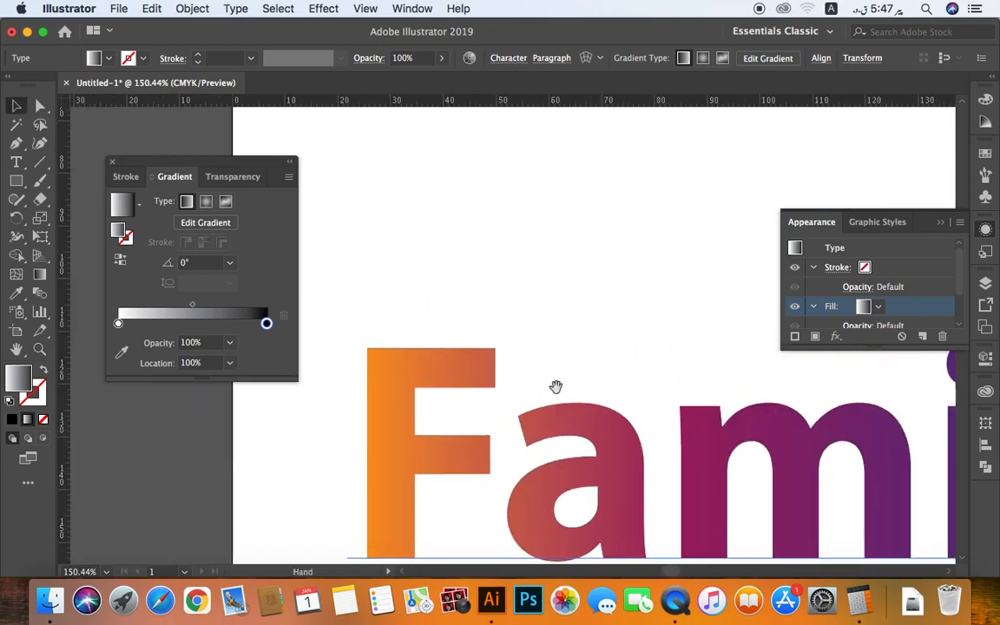
{"action": "left_click_drag", "start_coordinate": [439, 447], "coordinate": [219, 507]}
{"action": "left_click_drag", "start_coordinate": [520, 118], "coordinate": [491, 392]}
{"action": "left_click_drag", "start_coordinate": [451, 290], "coordinate": [360, 279]}
{"action": "left_click", "coordinate": [560, 278]}
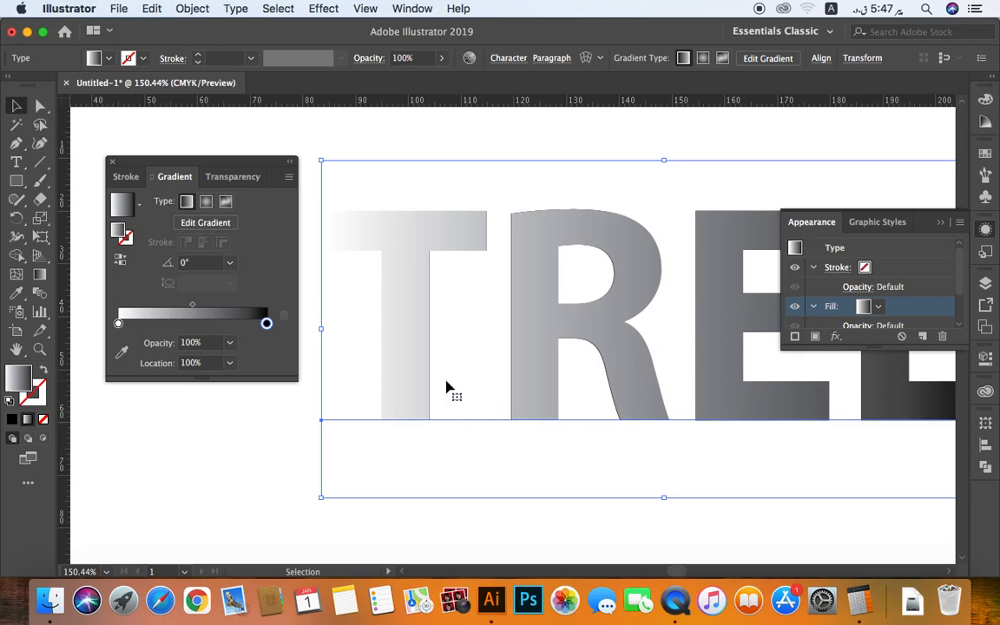
{"action": "left_click", "coordinate": [271, 476]}
{"action": "key", "text": "super+minus"}
{"action": "key", "text": "super+minus"}
{"action": "key", "text": "super+minus"}
{"action": "key", "text": "super+minus"}
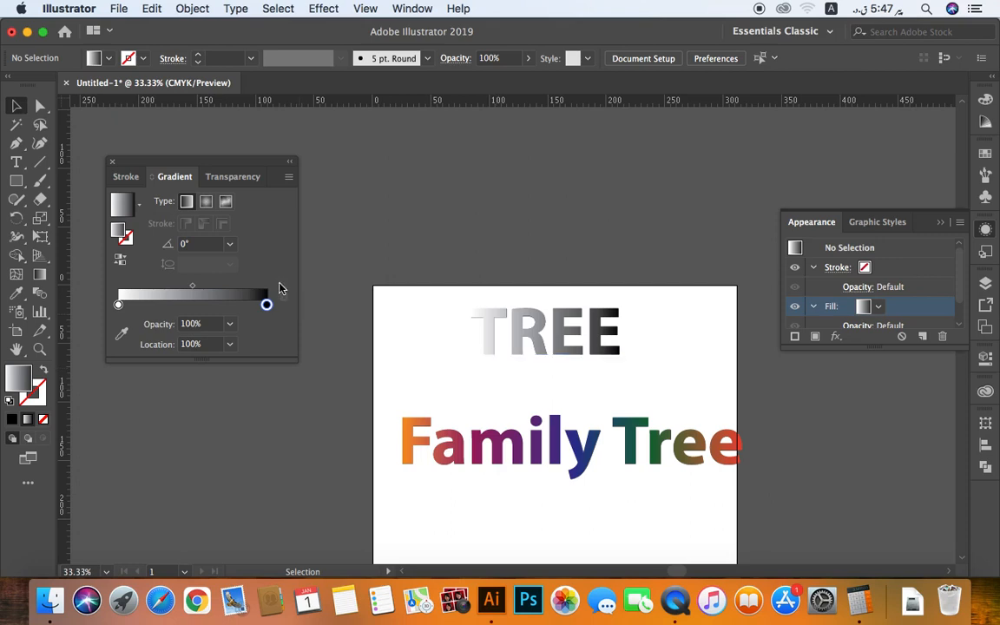
{"action": "left_click_drag", "start_coordinate": [447, 250], "coordinate": [625, 521]}
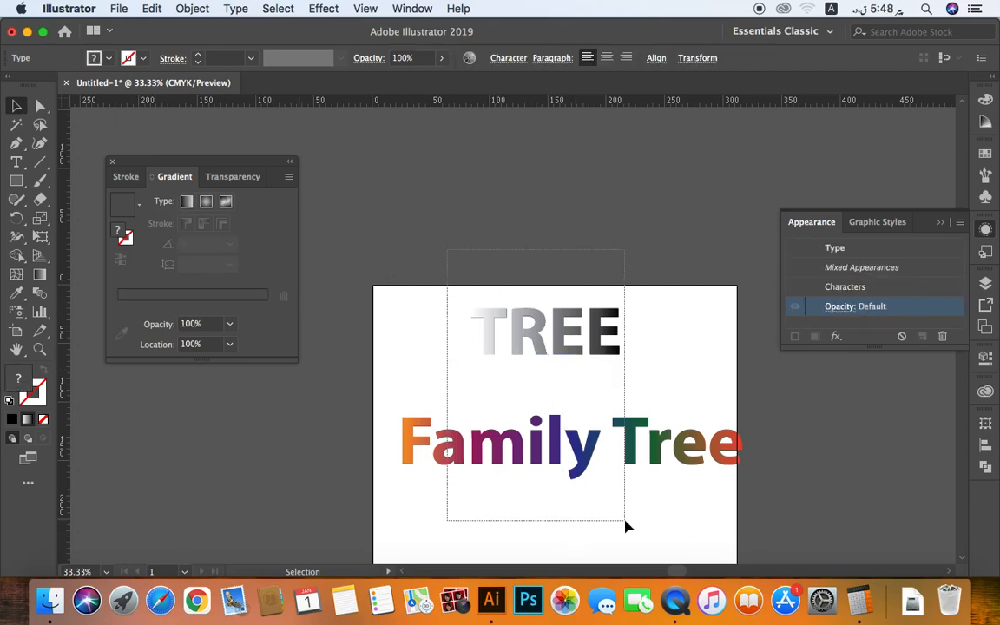
{"action": "key", "text": "Delete"}
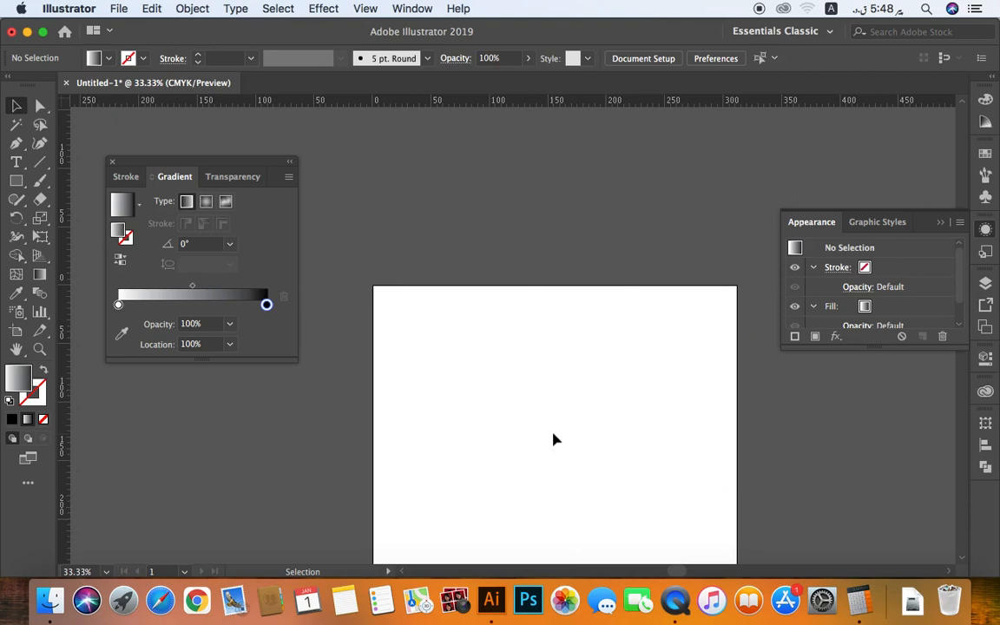
{"action": "key", "text": "super+z"}
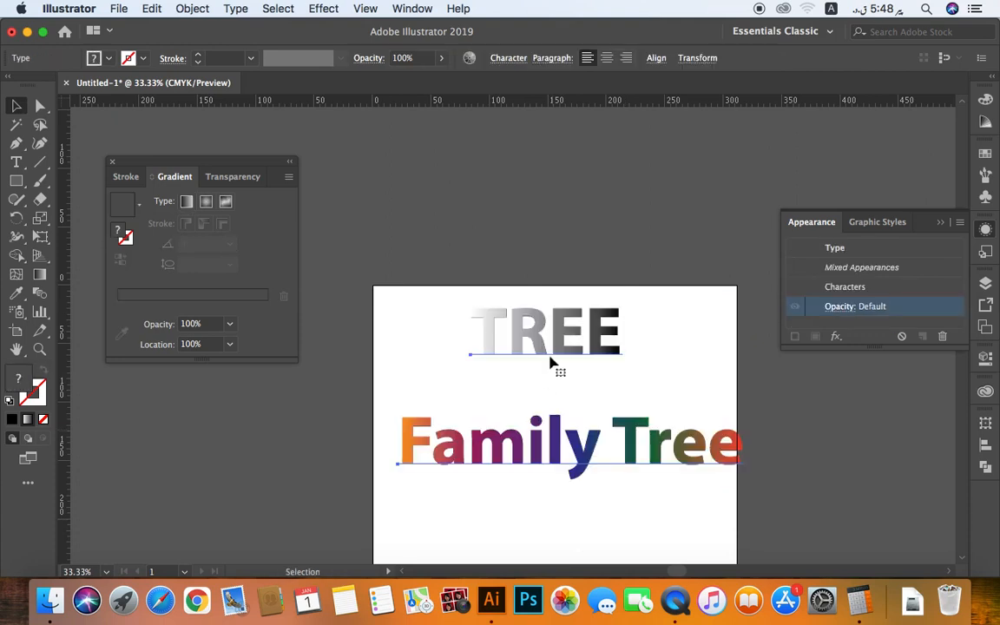
Delete the TREE text with the white-to-black gradient above the Family Tree text
{"action": "scroll", "coordinate": [544, 401], "scroll_direction": "down", "scroll_amount": 2}
{"action": "left_click", "coordinate": [529, 335]}
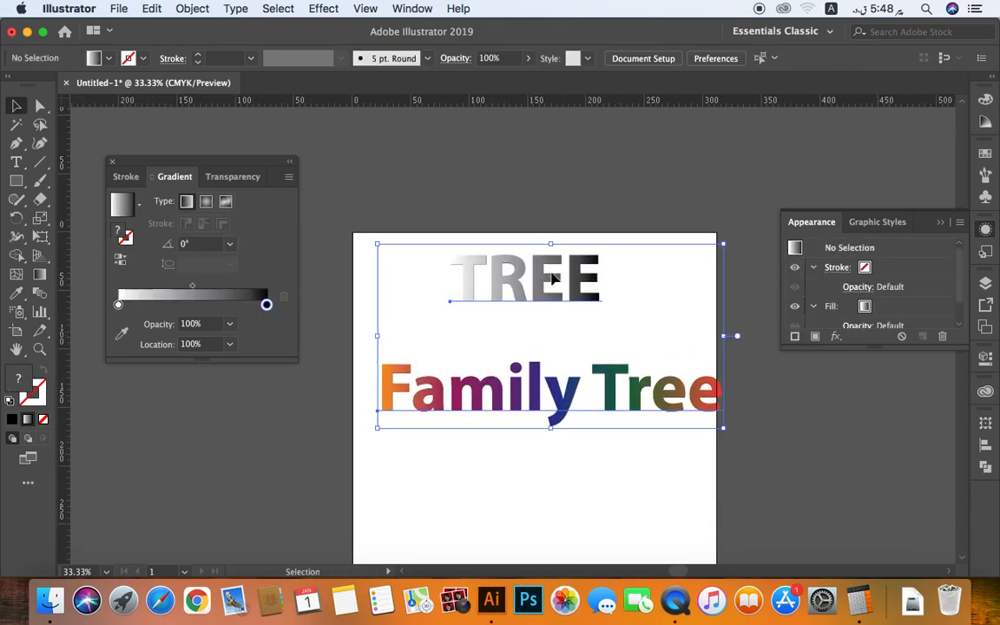
{"action": "left_click", "coordinate": [550, 271]}
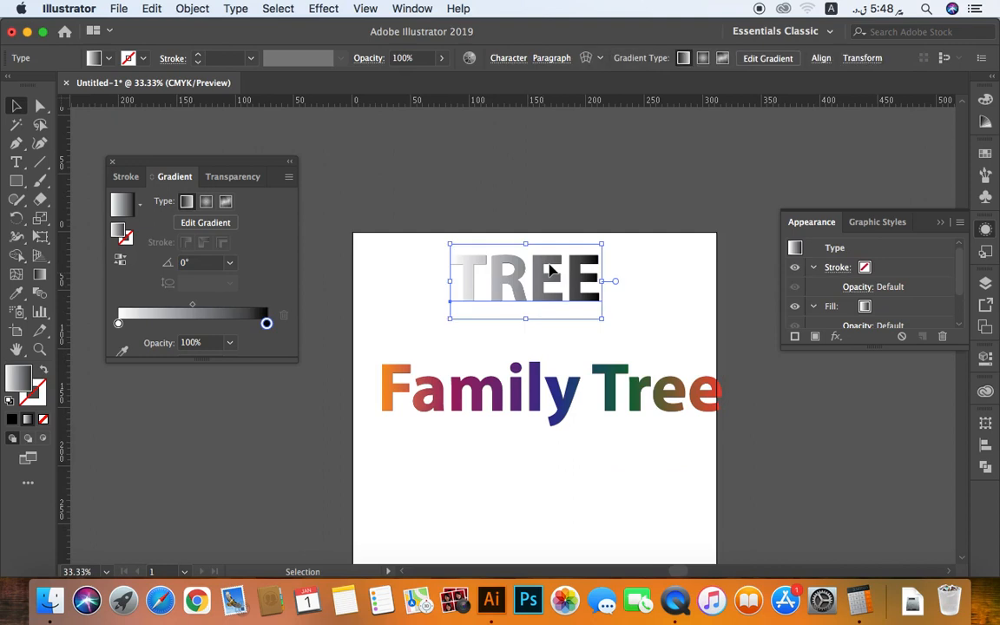
{"action": "key", "text": "Delete"}
Select the Family Tree text and sample the empty white artboard above it with the Eyedropper
{"action": "left_click", "coordinate": [578, 397]}
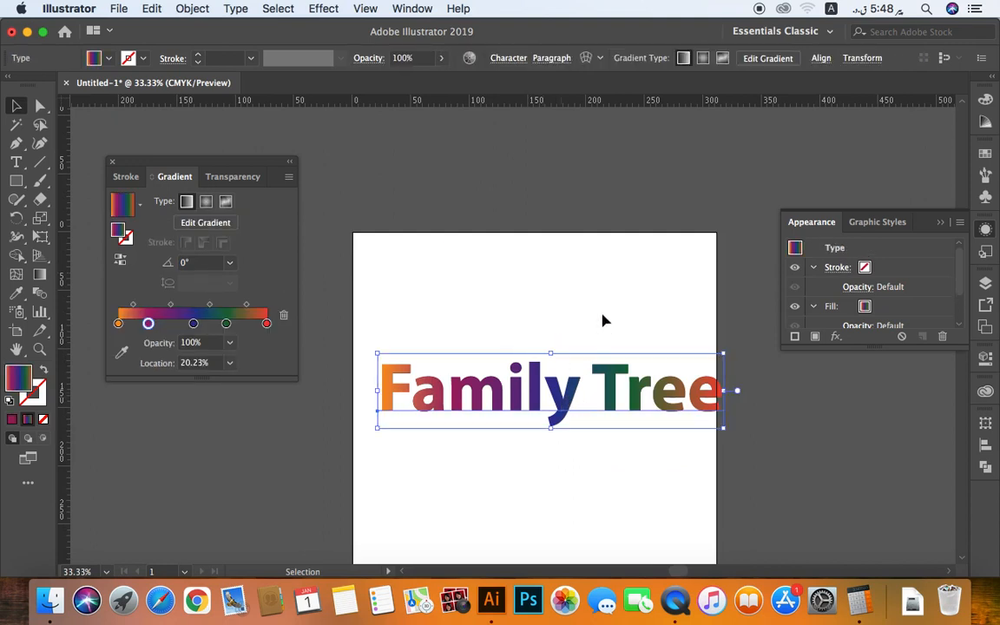
{"action": "key", "text": "i"}
{"action": "left_click", "coordinate": [610, 278]}
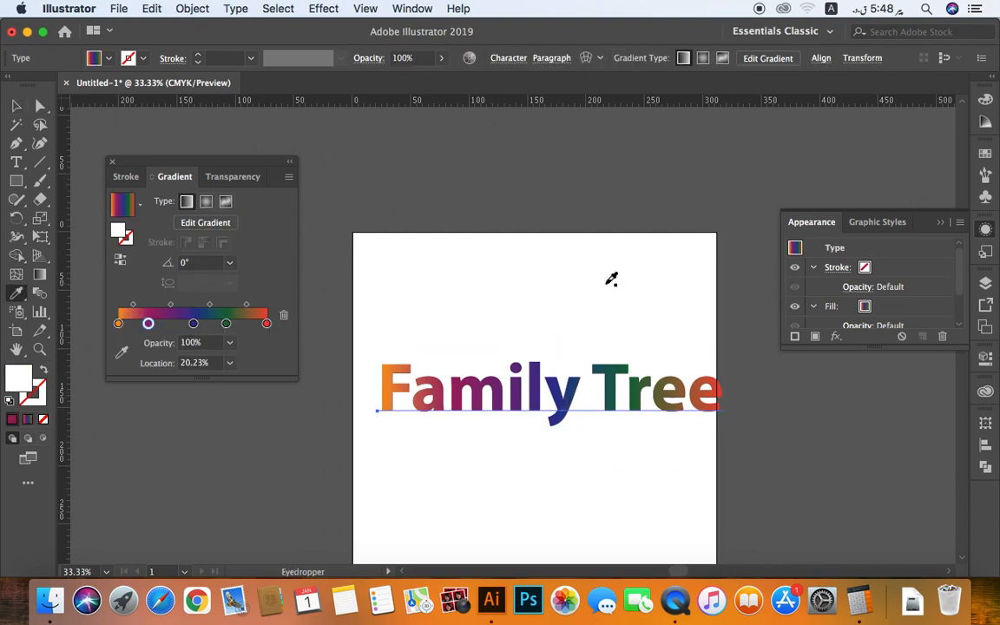
Move the Family Tree text above the artboard and change its case to uppercase
{"action": "key", "text": "v"}
{"action": "left_click_drag", "start_coordinate": [558, 351], "coordinate": [569, 433]}
{"action": "left_click_drag", "start_coordinate": [507, 459], "coordinate": [476, 202]}
{"action": "left_click", "coordinate": [195, 8]}
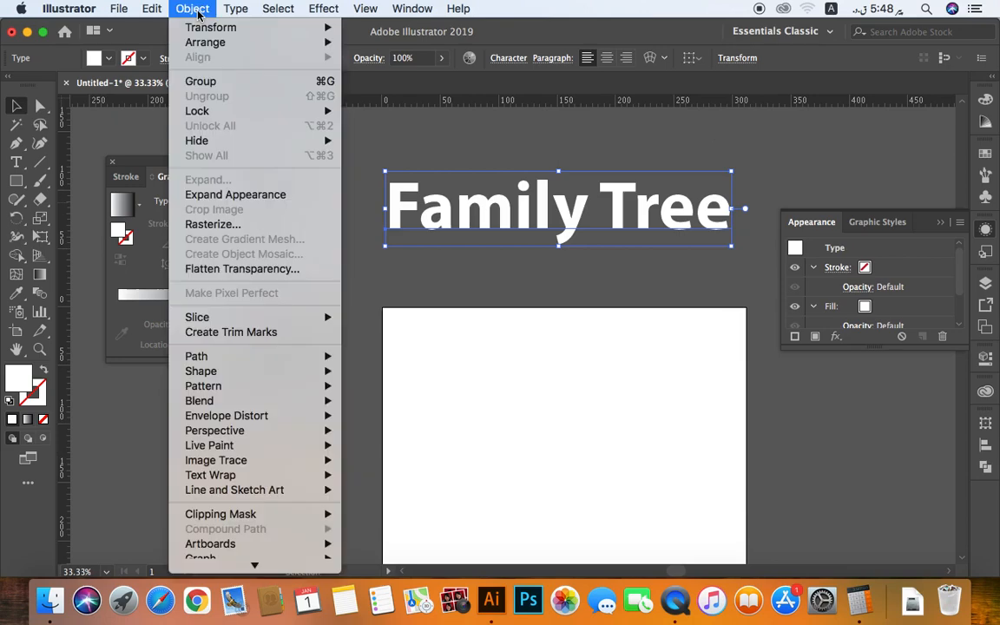
{"action": "mouse_move", "coordinate": [235, 8]}
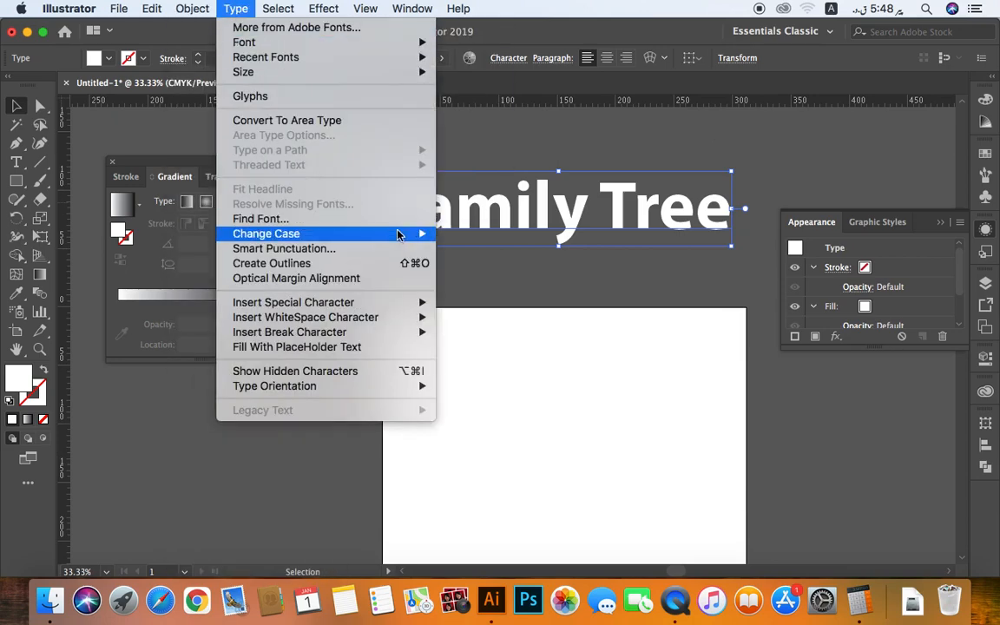
{"action": "mouse_move", "coordinate": [420, 235]}
{"action": "left_click", "coordinate": [482, 233]}
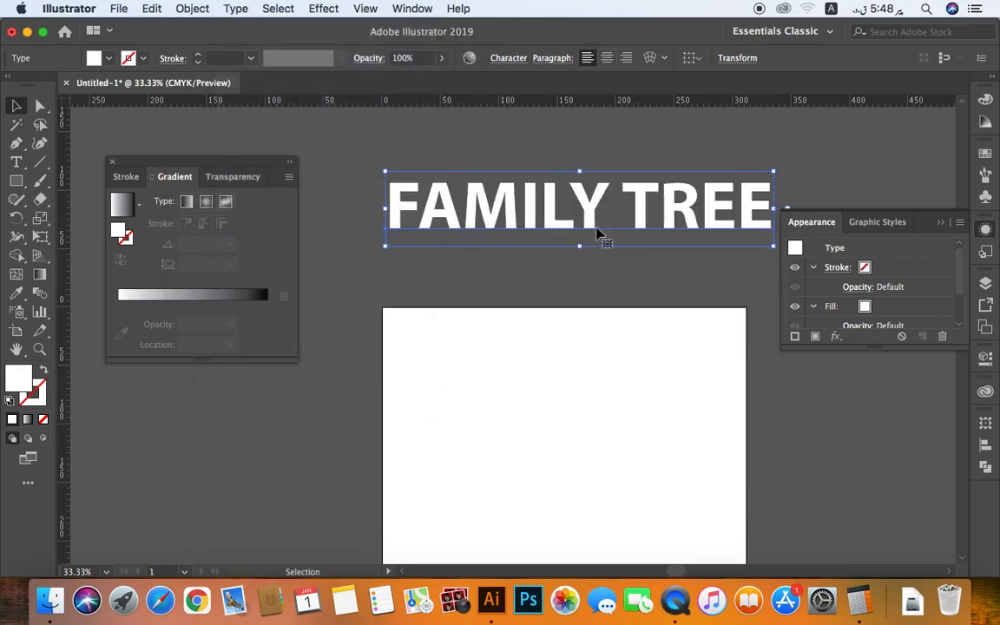
Break the text into separate FAMILY and TREE lines, add 2021 as a third line, and center-align the paragraph
{"action": "double_click", "coordinate": [618, 213]}
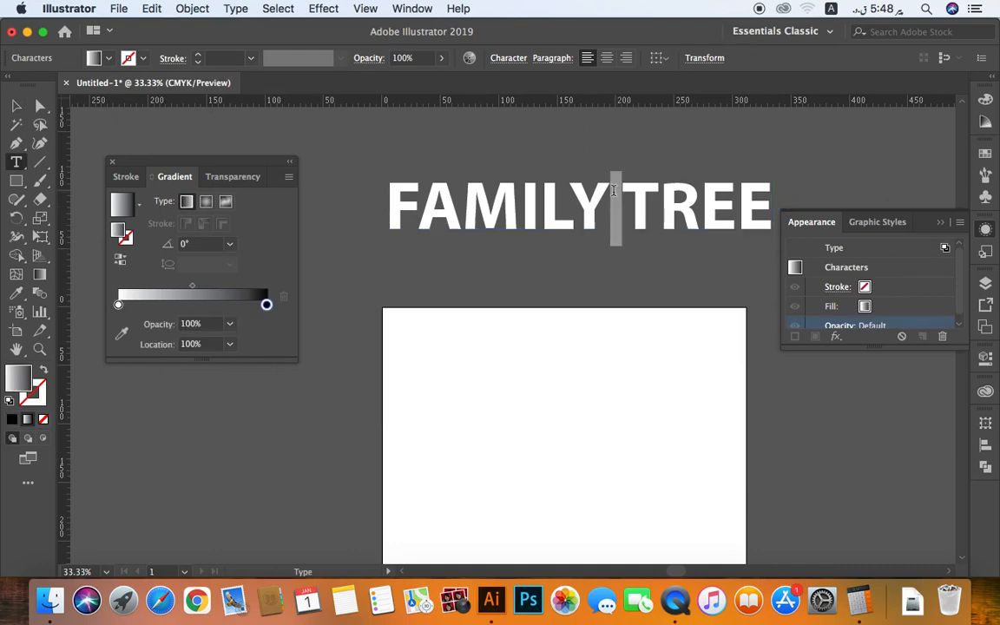
{"action": "key", "text": "Return"}
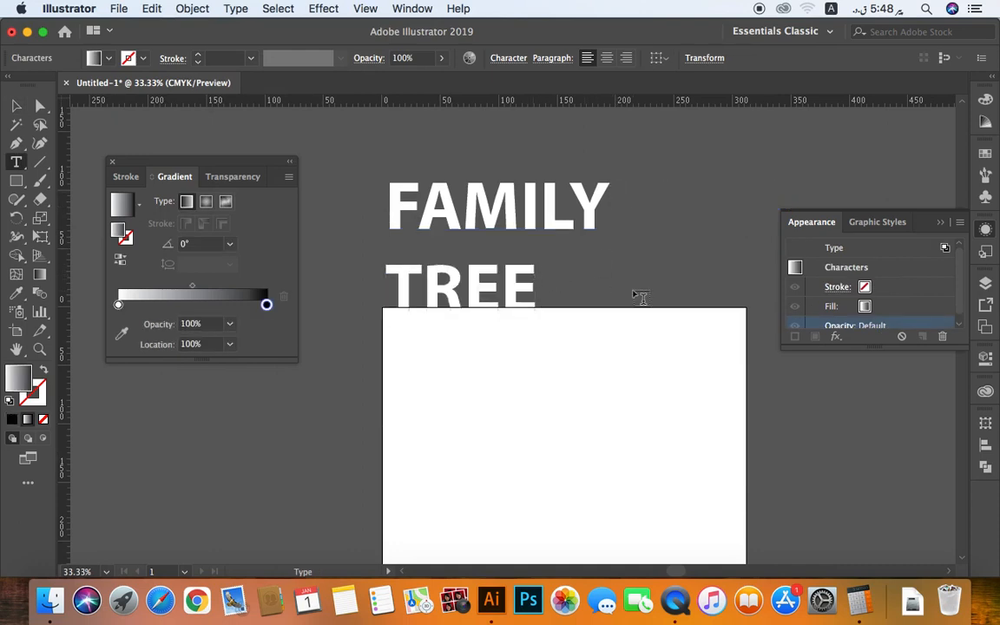
{"action": "key", "text": "Return"}
{"action": "type", "text": "2021"}
{"action": "left_click", "coordinate": [16, 105]}
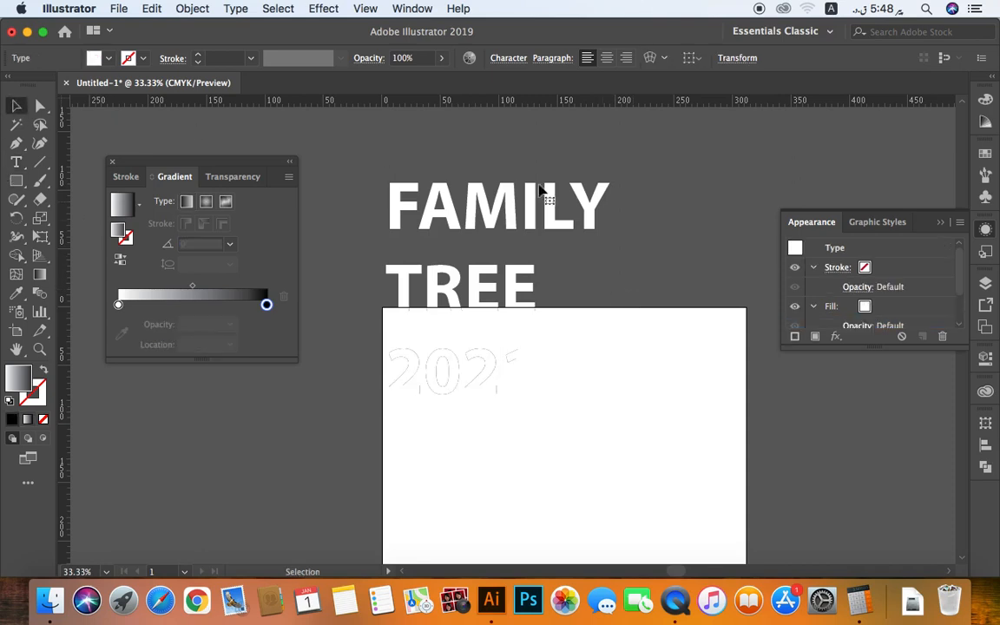
{"action": "left_click", "coordinate": [608, 58]}
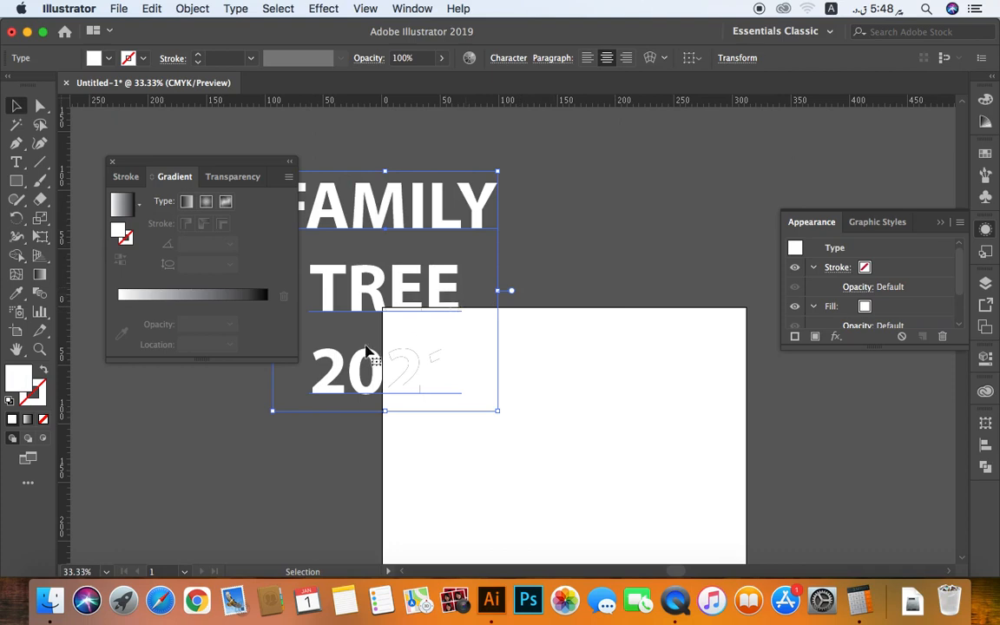
Scale down the FAMILY TREE 2021 text, move it beside the artboard's left edge, and deselect it
{"action": "left_click_drag", "start_coordinate": [274, 414], "coordinate": [465, 265]}
{"action": "left_click", "coordinate": [475, 231]}
{"action": "left_click_drag", "start_coordinate": [474, 220], "coordinate": [333, 450]}
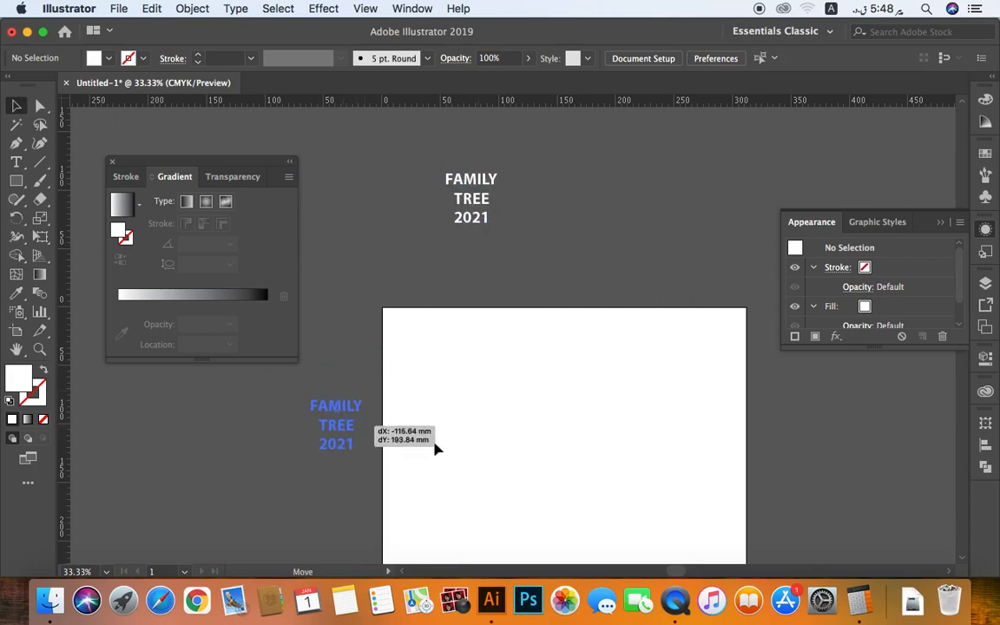
{"action": "scroll", "coordinate": [481, 332], "scroll_direction": "down", "scroll_amount": 5}
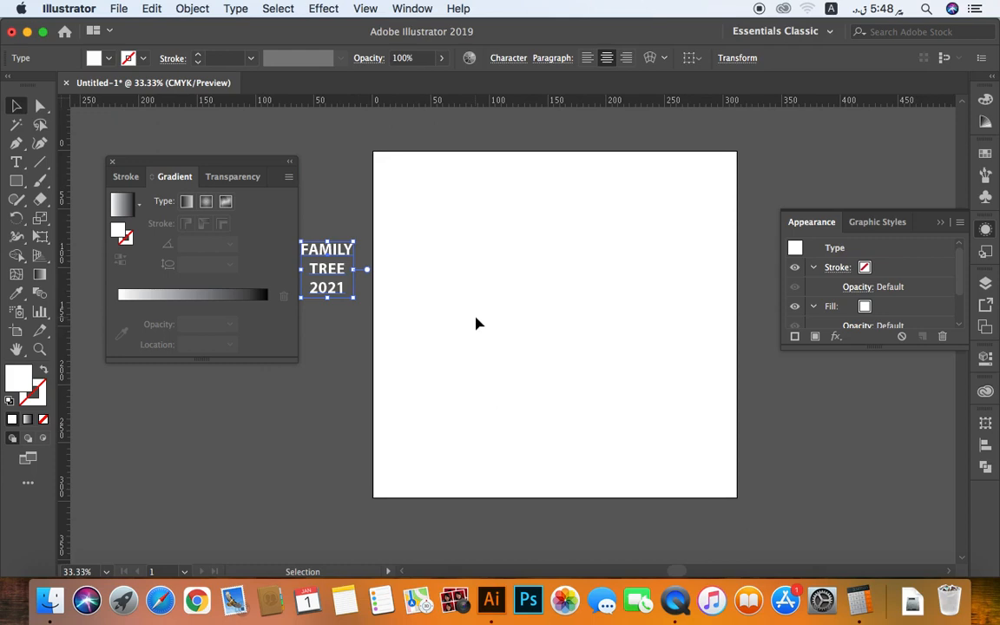
{"action": "scroll", "coordinate": [436, 357], "scroll_direction": "left", "scroll_amount": 3}
{"action": "scroll", "coordinate": [437, 357], "scroll_direction": "up", "scroll_amount": 1}
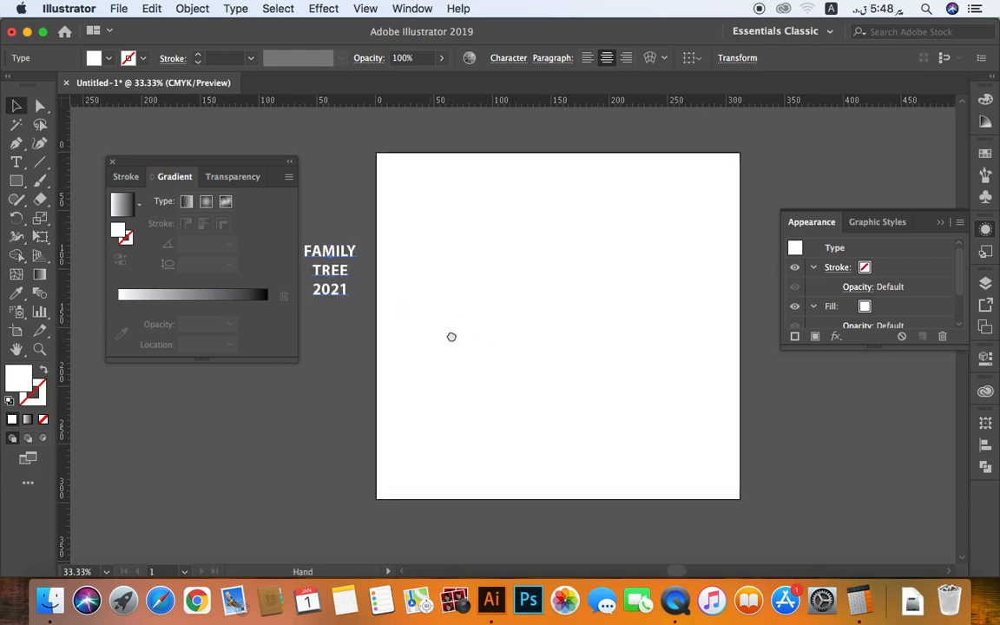
{"action": "key", "text": "super+shift+a"}
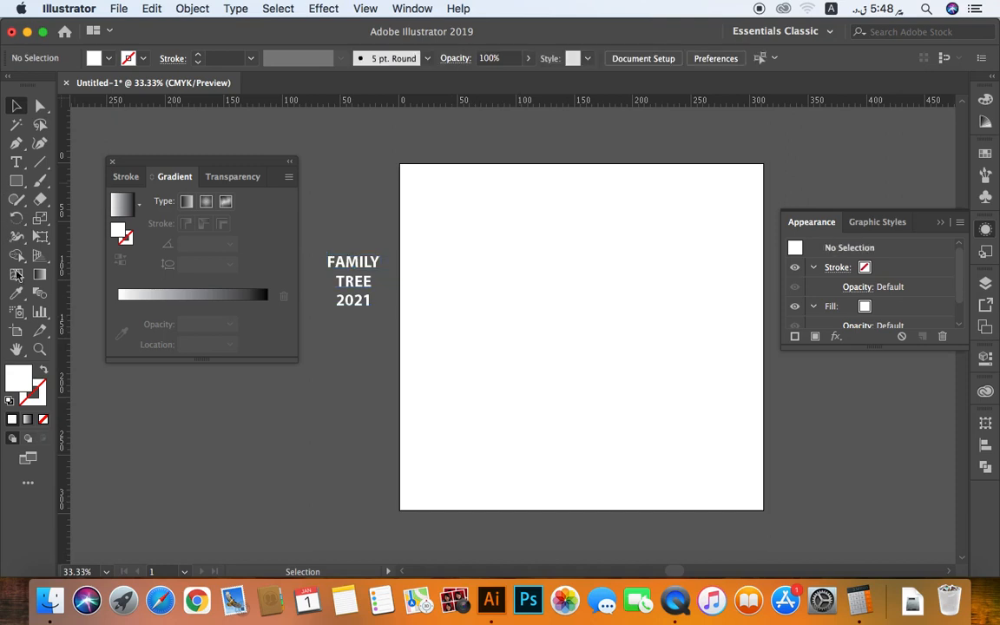
Draw a circle with the Ellipse tool near the middle of the artboard
{"action": "left_click", "coordinate": [15, 181]}
{"action": "left_click", "coordinate": [16, 182]}
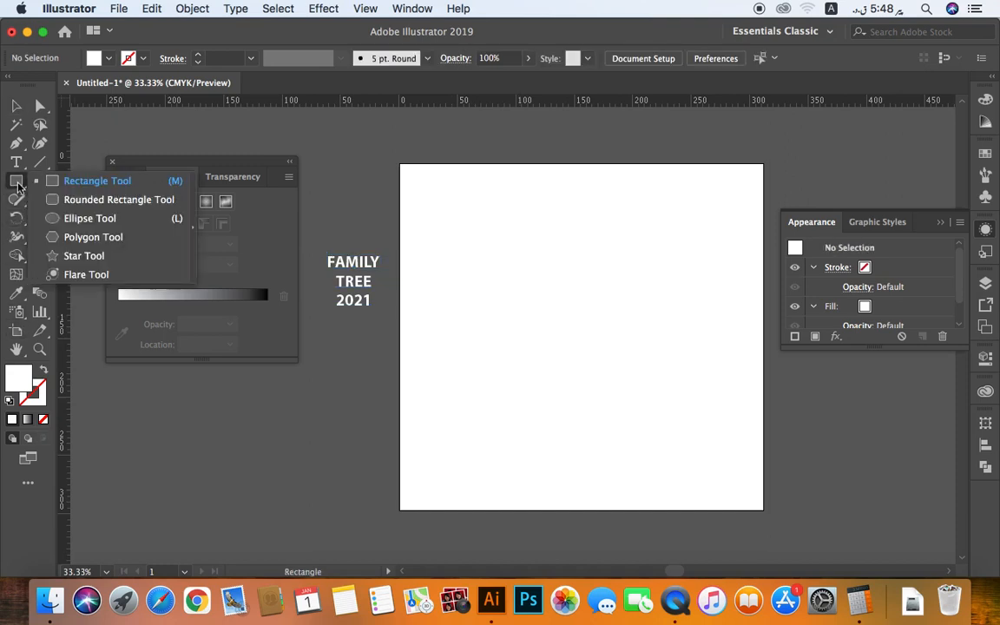
{"action": "left_click", "coordinate": [74, 219]}
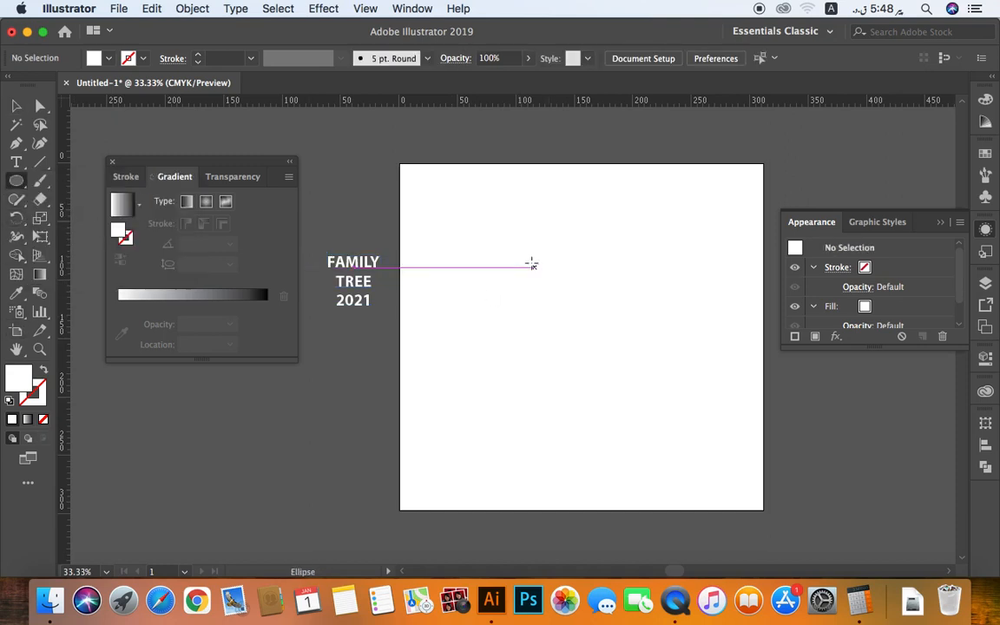
{"action": "left_click_drag", "start_coordinate": [566, 297], "coordinate": [630, 358]}
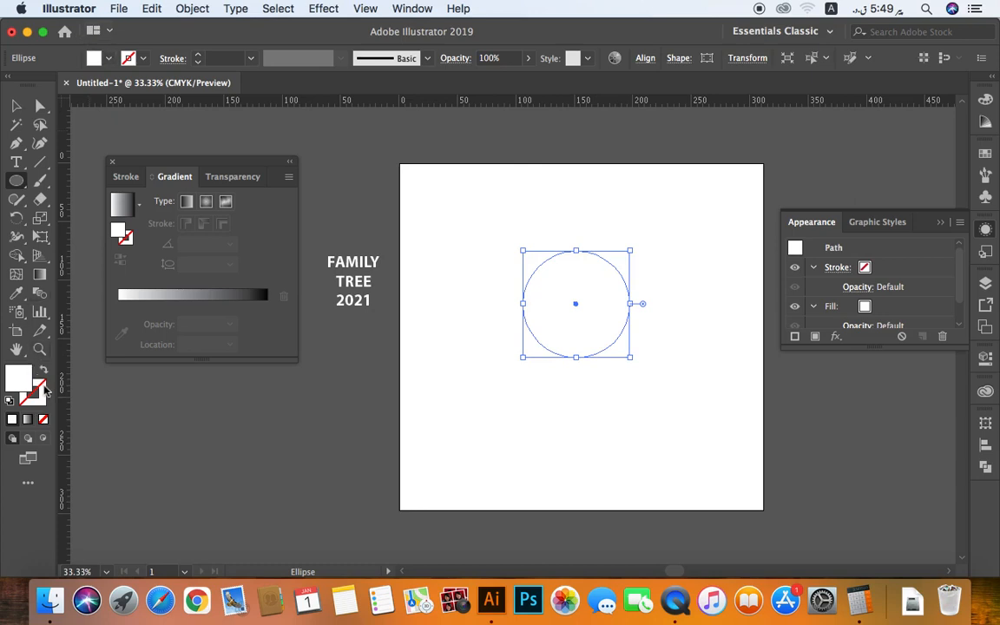
Give the circle a white-to-black gradient stroke with a weight of 100 pt
{"action": "left_click", "coordinate": [45, 393]}
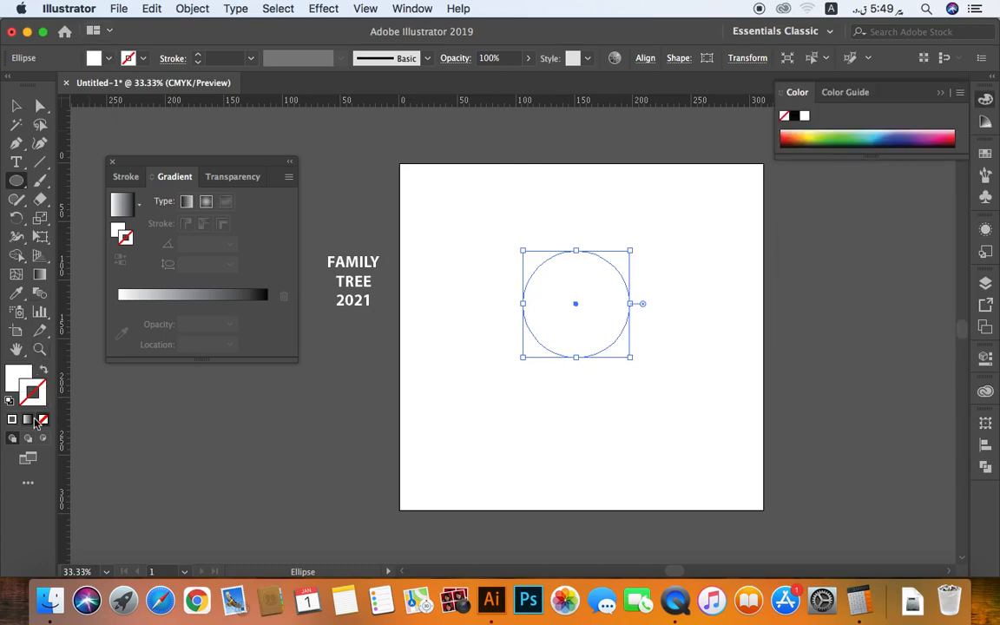
{"action": "left_click", "coordinate": [28, 421]}
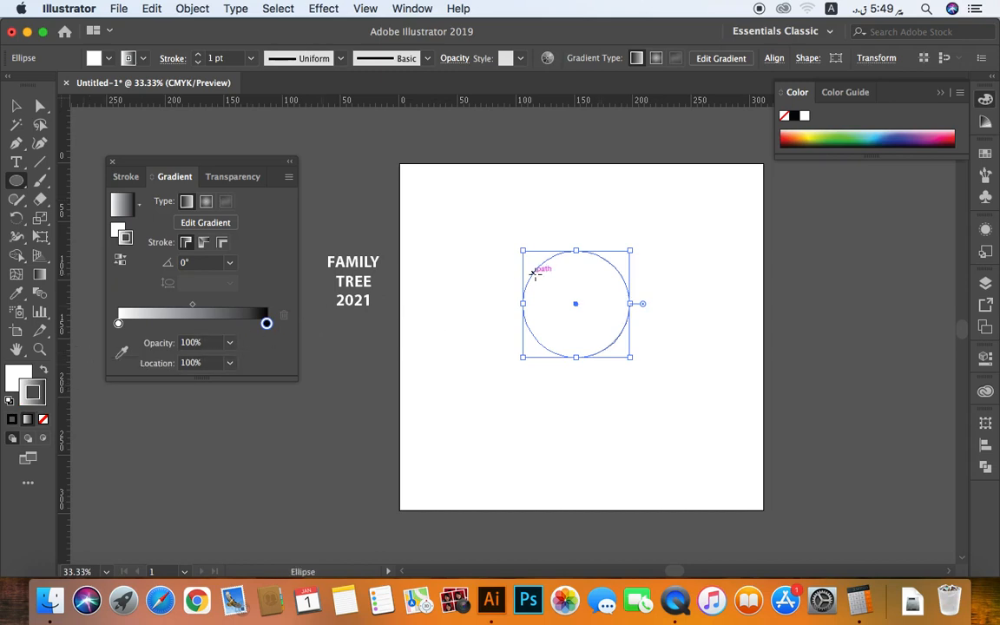
{"action": "left_click", "coordinate": [231, 58]}
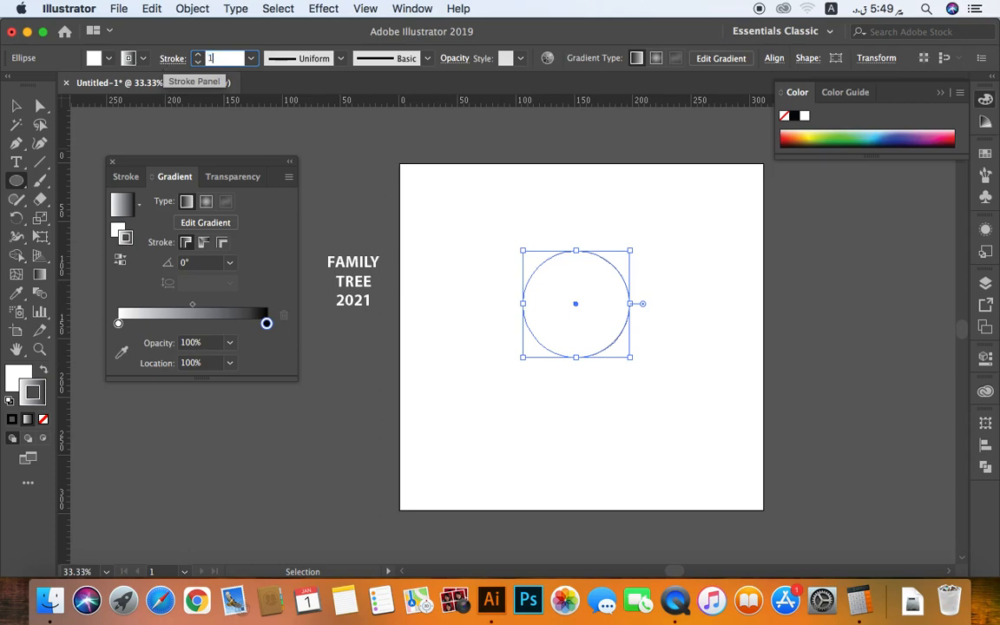
{"action": "type", "text": "100"}
{"action": "key", "text": "Return"}
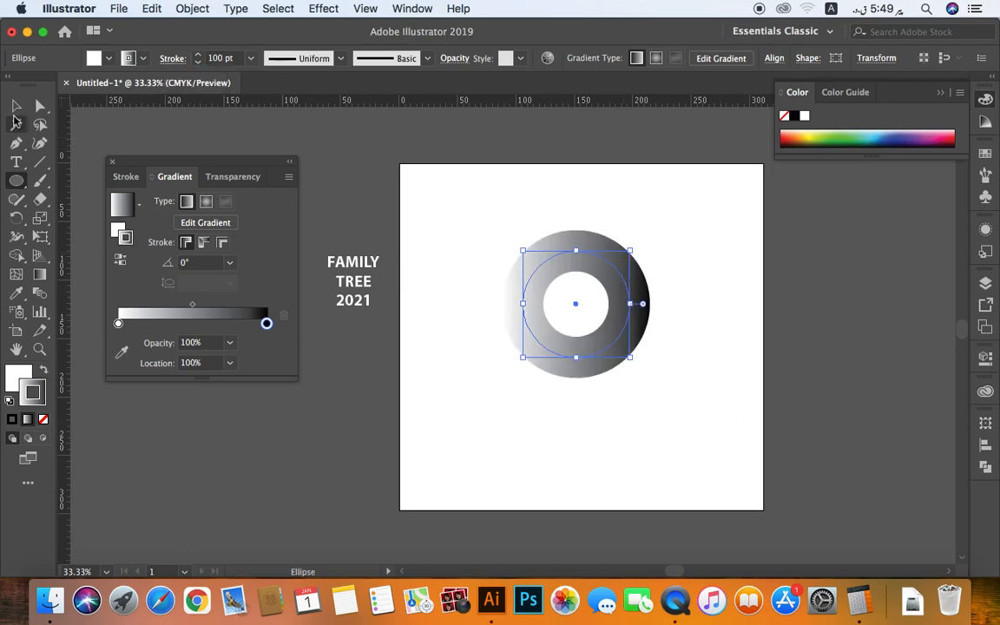
Scale the circle down proportionally until the thick stroke closes the white hole at its center
{"action": "left_click", "coordinate": [15, 123]}
{"action": "left_click", "coordinate": [15, 105]}
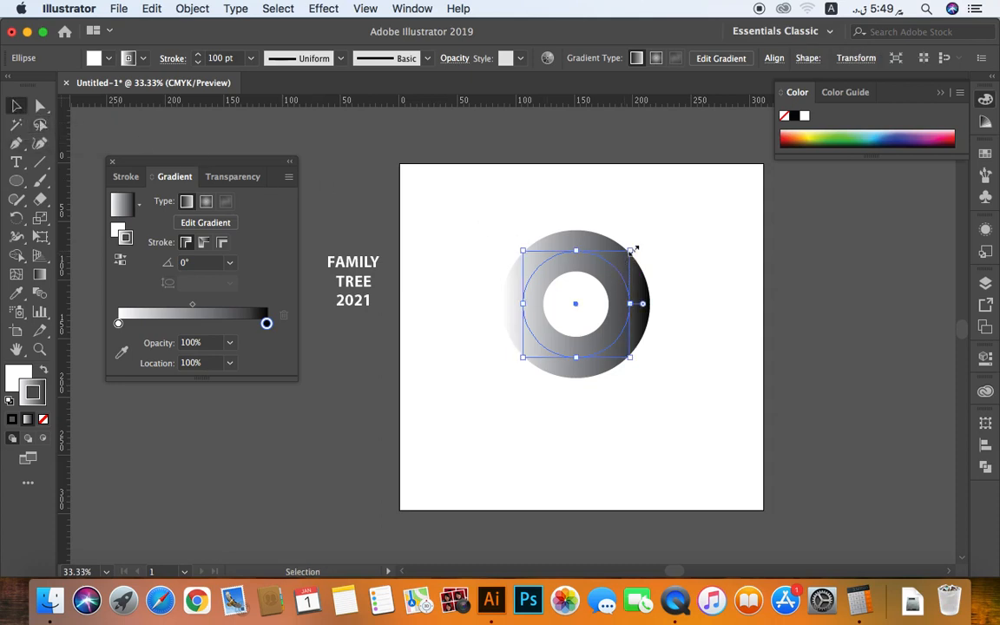
{"action": "left_click_drag", "start_coordinate": [634, 250], "coordinate": [573, 310]}
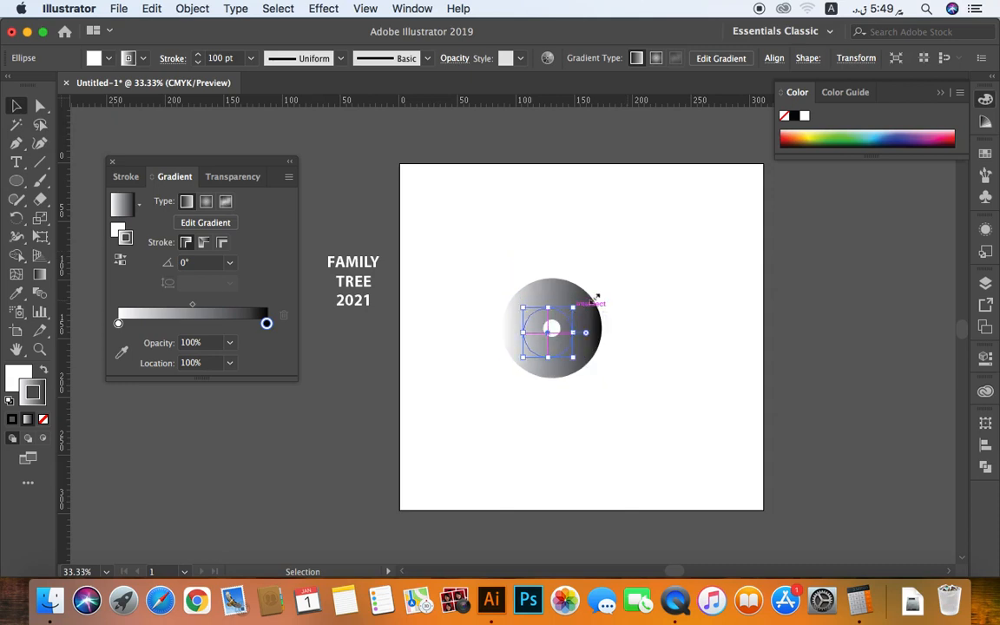
{"action": "left_click", "coordinate": [504, 284]}
{"action": "key", "text": "z"}
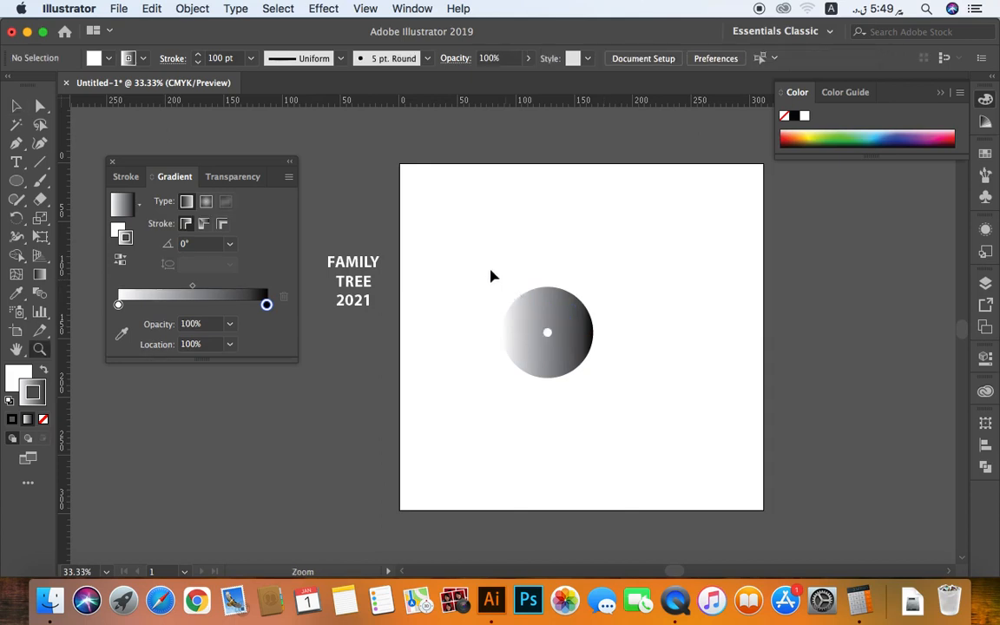
{"action": "left_click_drag", "start_coordinate": [482, 267], "coordinate": [642, 421]}
{"action": "key", "text": "v"}
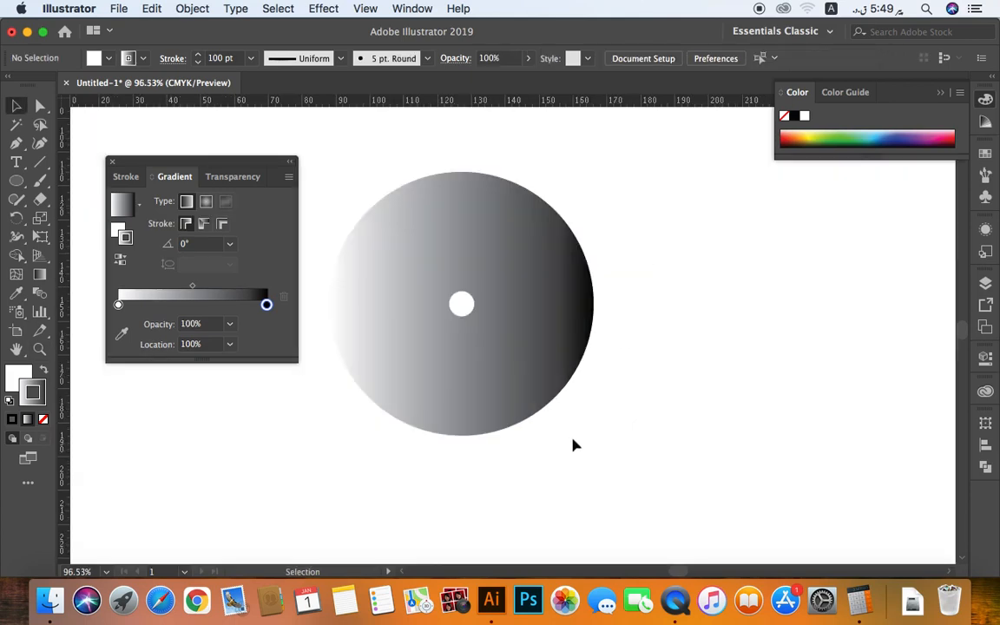
{"action": "left_click_drag", "start_coordinate": [513, 390], "coordinate": [533, 322]}
{"action": "key", "text": "space"}
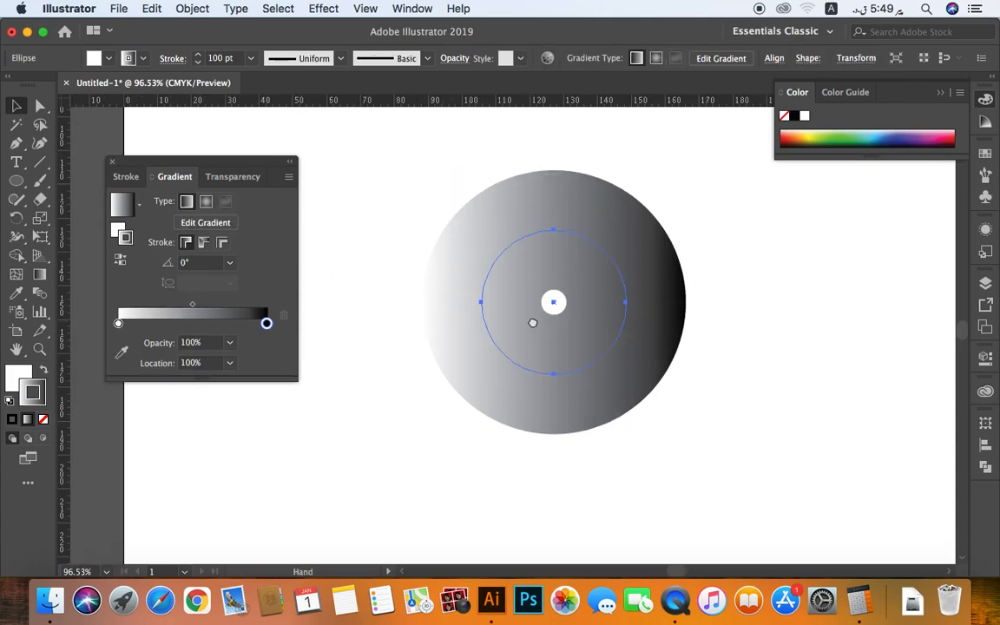
{"action": "left_click_drag", "start_coordinate": [626, 228], "coordinate": [599, 257]}
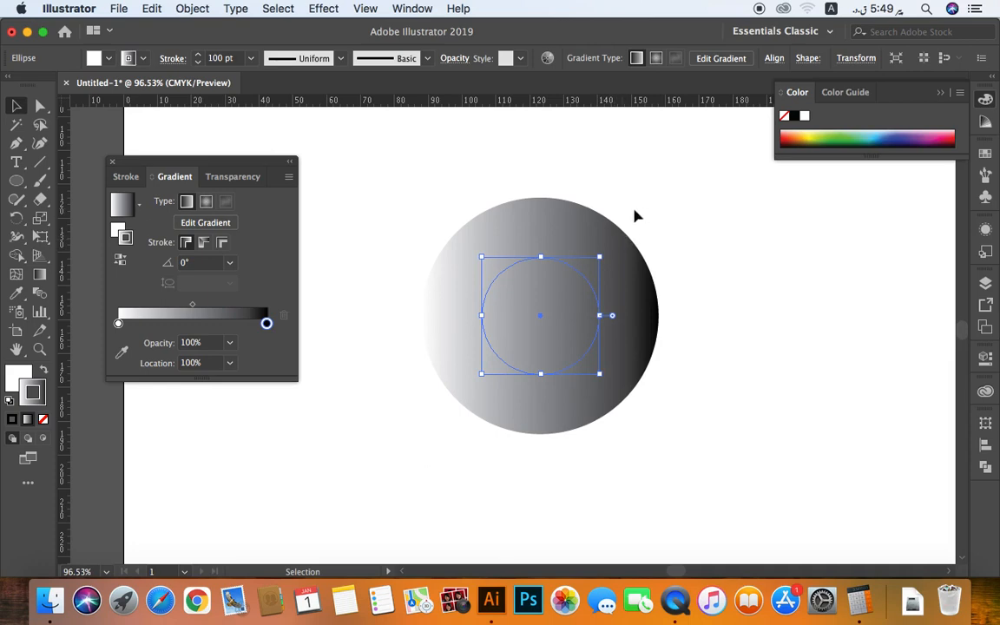
Apply the gradient along the circle's stroke and rotate the circle 45° clockwise
{"action": "left_click_drag", "start_coordinate": [192, 306], "coordinate": [159, 310]}
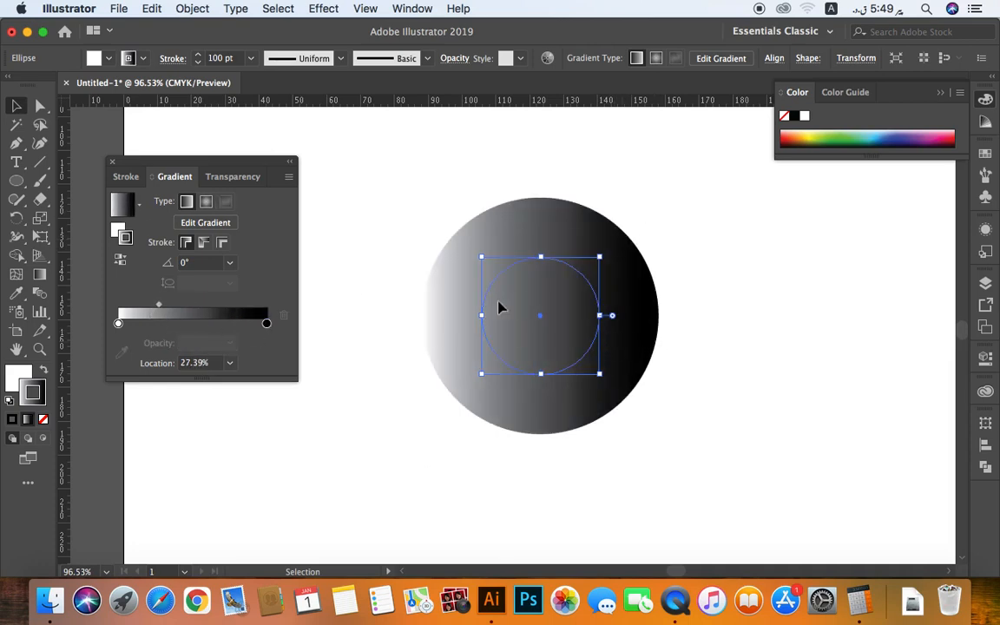
{"action": "left_click_drag", "start_coordinate": [161, 311], "coordinate": [193, 310]}
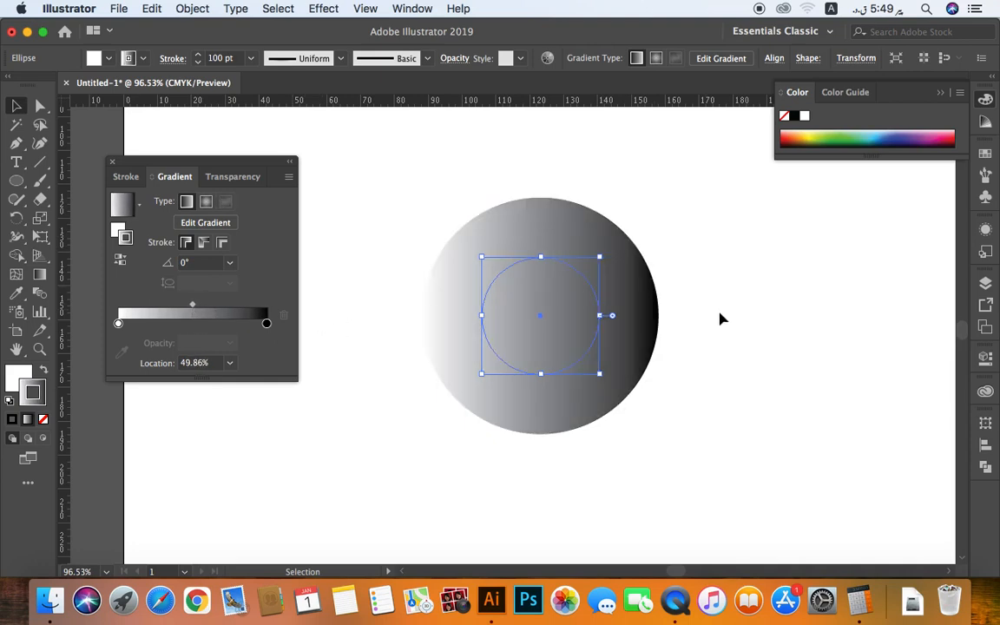
{"action": "left_click", "coordinate": [204, 242]}
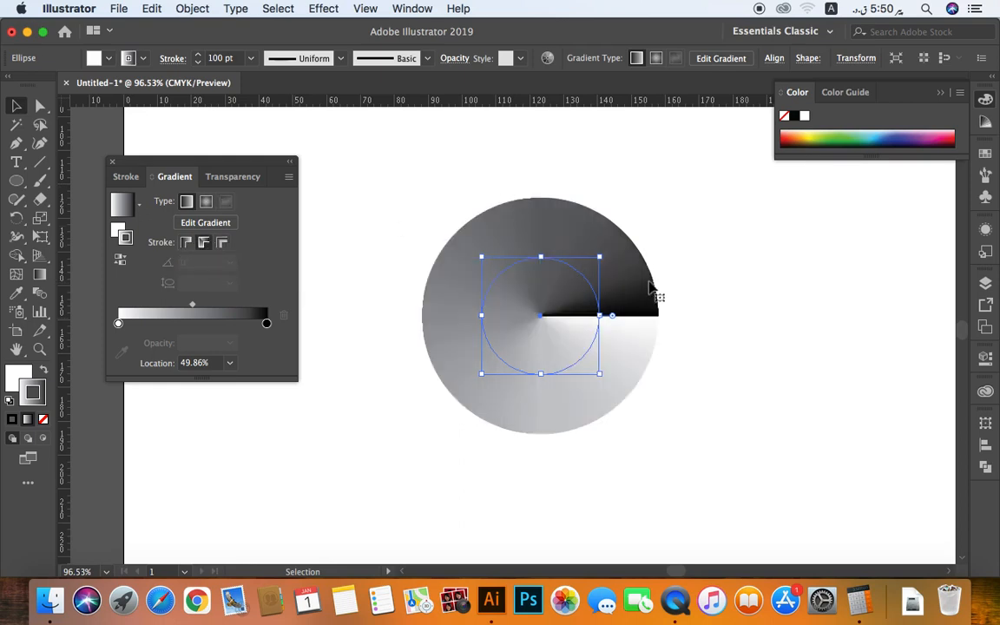
{"action": "left_click_drag", "start_coordinate": [607, 251], "coordinate": [620, 309]}
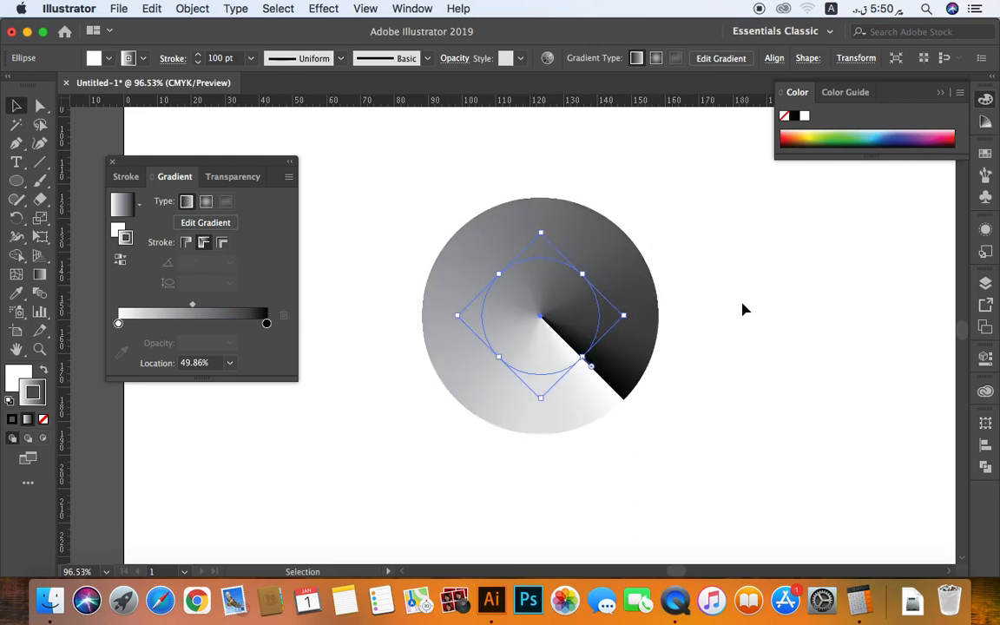
Duplicate the circle straight down so it overlaps the original, and rotate the copy 180°
{"action": "key", "text": "super+minus"}
{"action": "key", "text": "super+minus"}
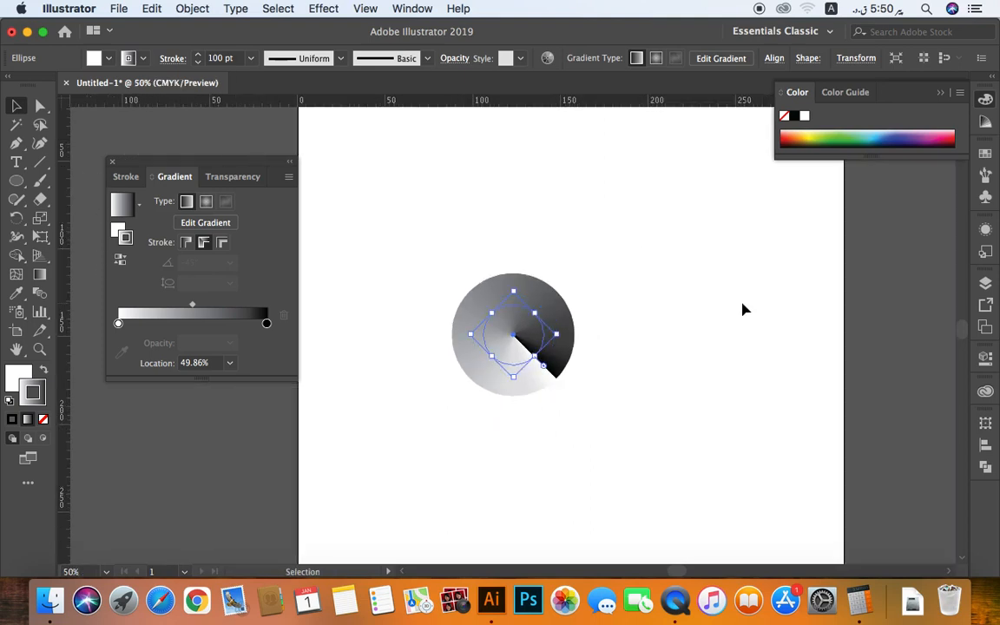
{"action": "left_click_drag", "start_coordinate": [426, 435], "coordinate": [426, 357]}
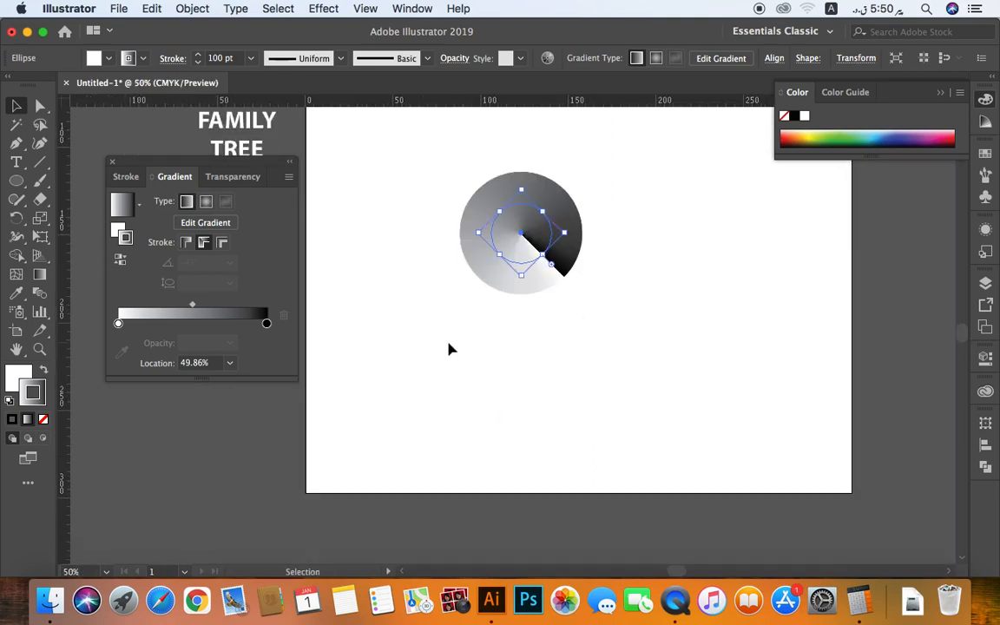
{"action": "left_click", "coordinate": [450, 346]}
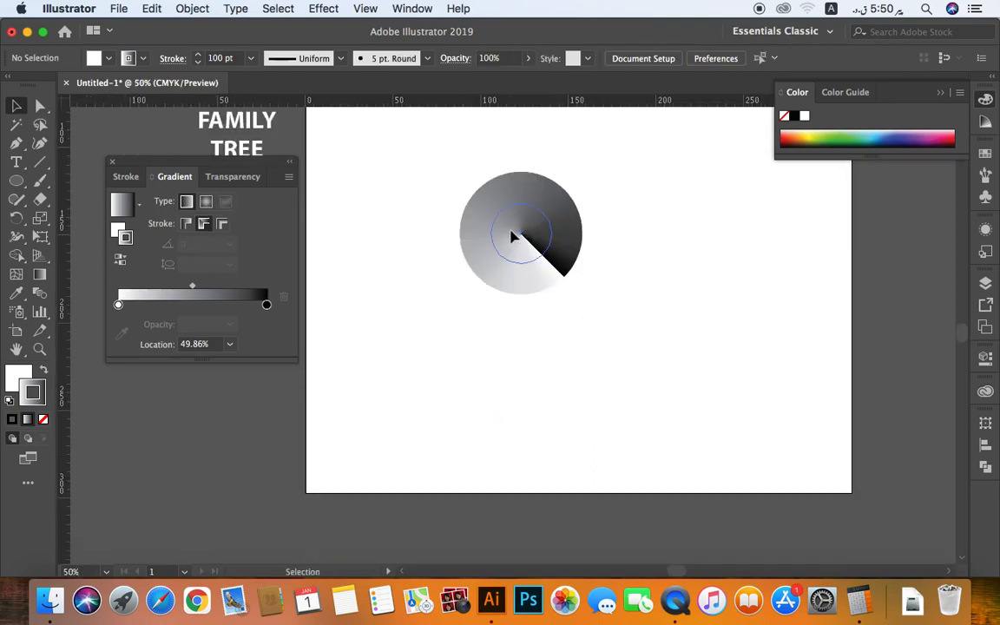
{"action": "left_click_drag", "start_coordinate": [512, 236], "coordinate": [521, 325]}
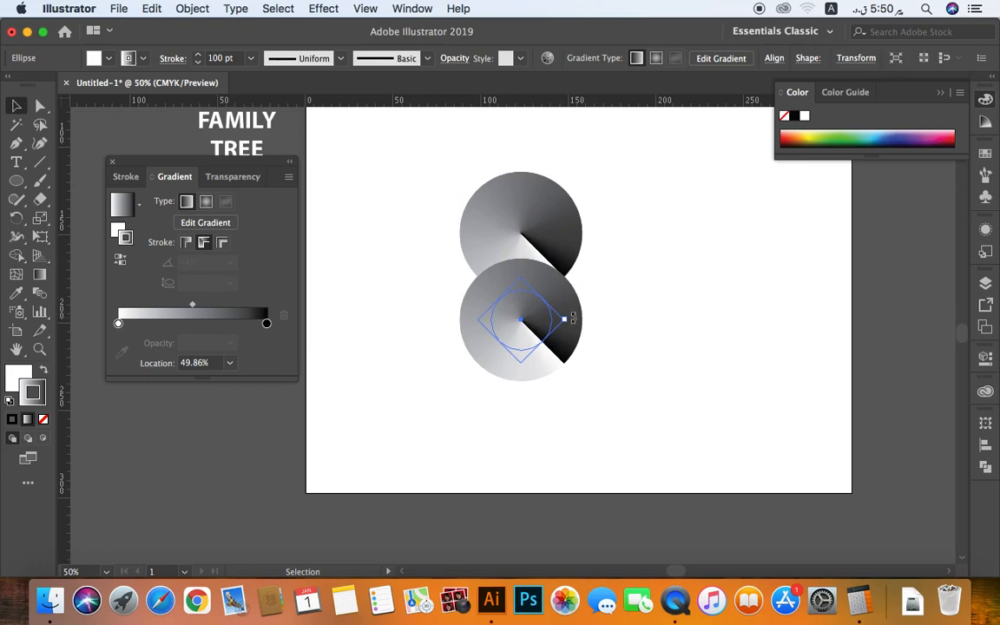
{"action": "mouse_move", "coordinate": [573, 318]}
{"action": "left_mouse_down"}
{"action": "mouse_move", "coordinate": [493, 351]}
{"action": "mouse_move", "coordinate": [469, 312]}
{"action": "mouse_move", "coordinate": [430, 283]}
{"action": "left_mouse_up"}
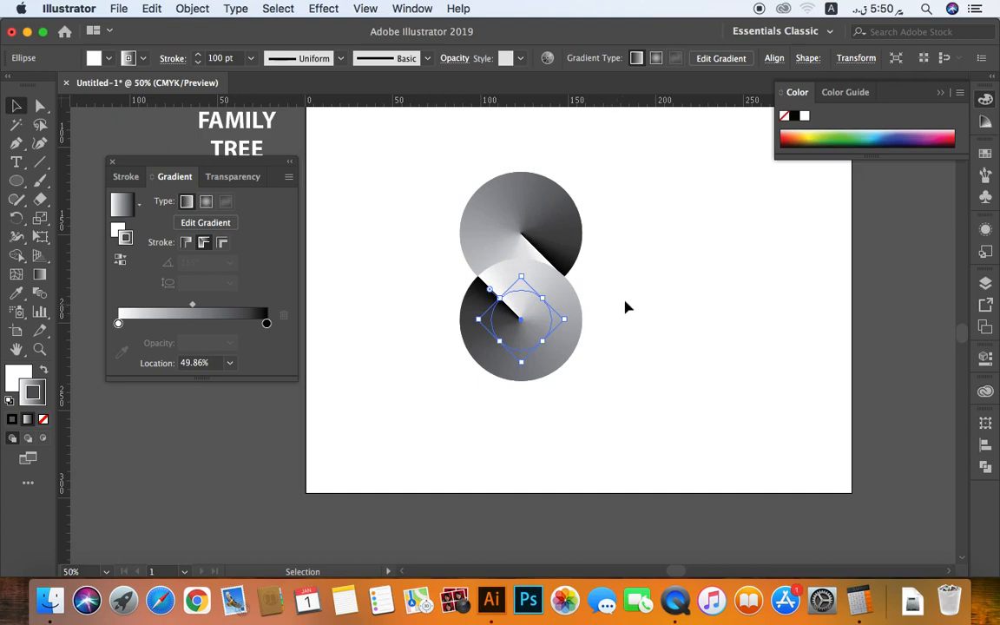
{"action": "left_click", "coordinate": [620, 302]}
Examine up close the point where the edges of the two overlapping gradient circles meet
{"action": "key", "text": "z"}
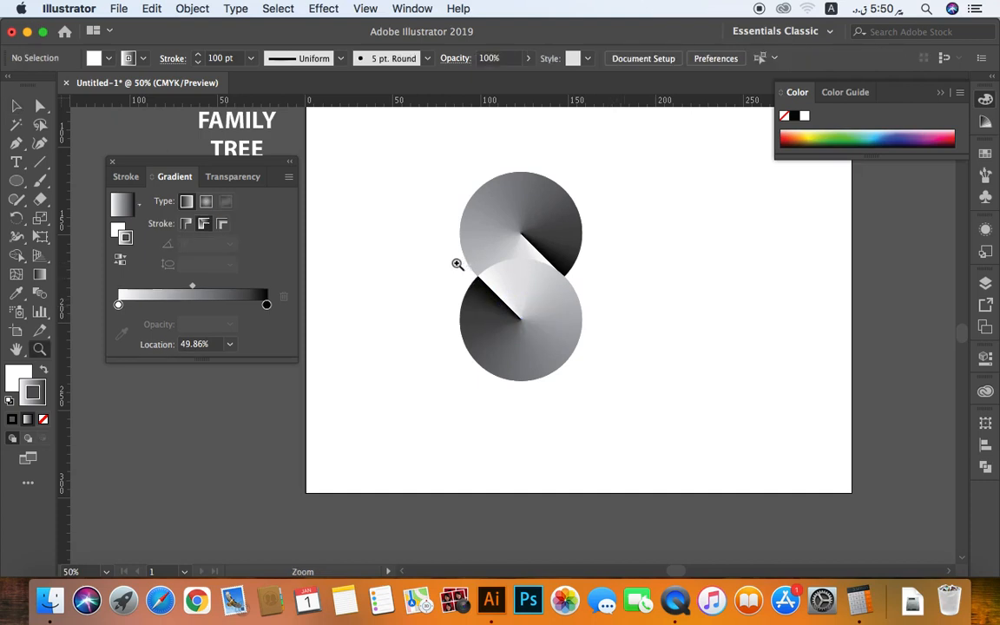
{"action": "left_click_drag", "start_coordinate": [458, 262], "coordinate": [537, 313]}
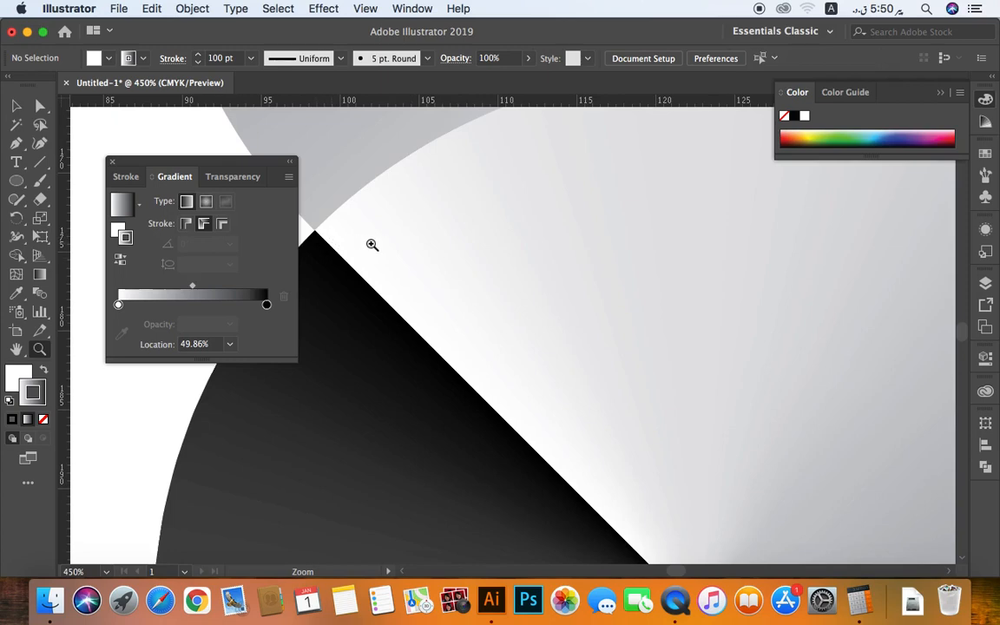
{"action": "key", "text": "v"}
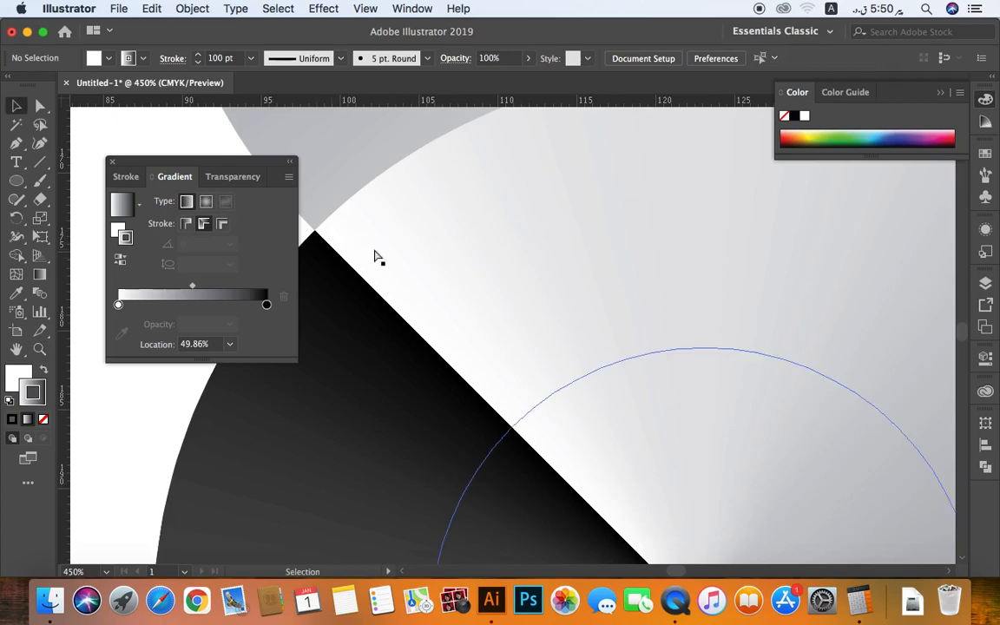
{"action": "key", "text": "super+minus"}
{"action": "key", "text": "super+minus"}
{"action": "key", "text": "super+minus"}
{"action": "key", "text": "super+minus"}
{"action": "key", "text": "super+minus"}
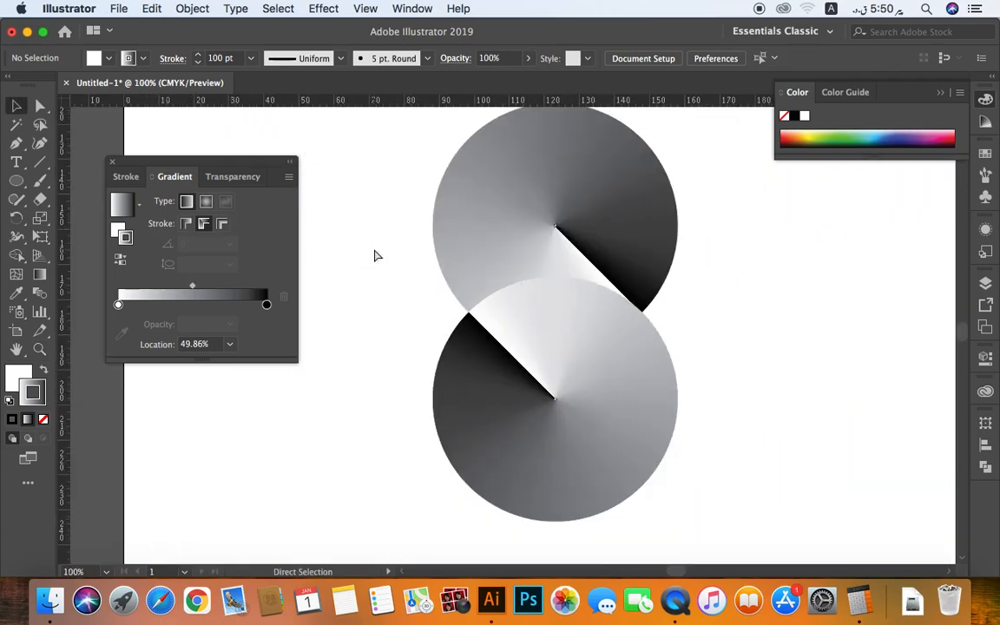
{"action": "key", "text": "super+minus"}
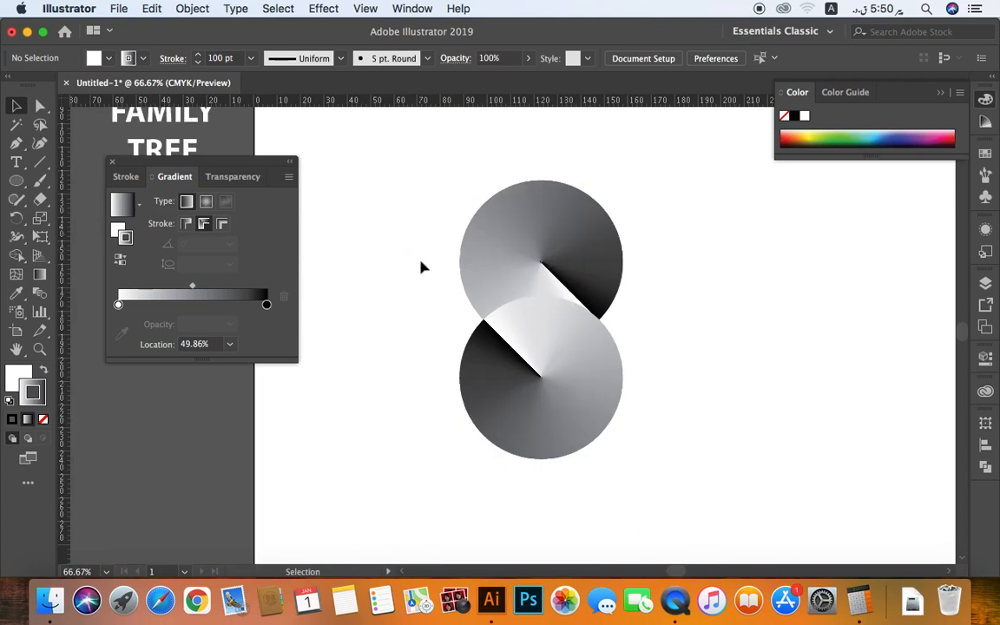
{"action": "left_click", "coordinate": [550, 242]}
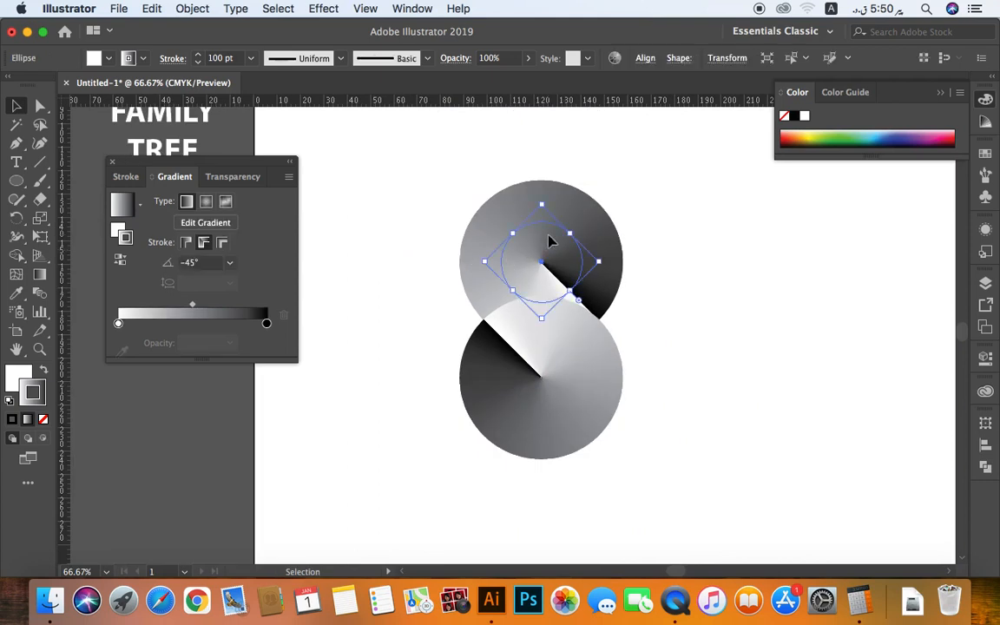
{"action": "left_click", "coordinate": [266, 324]}
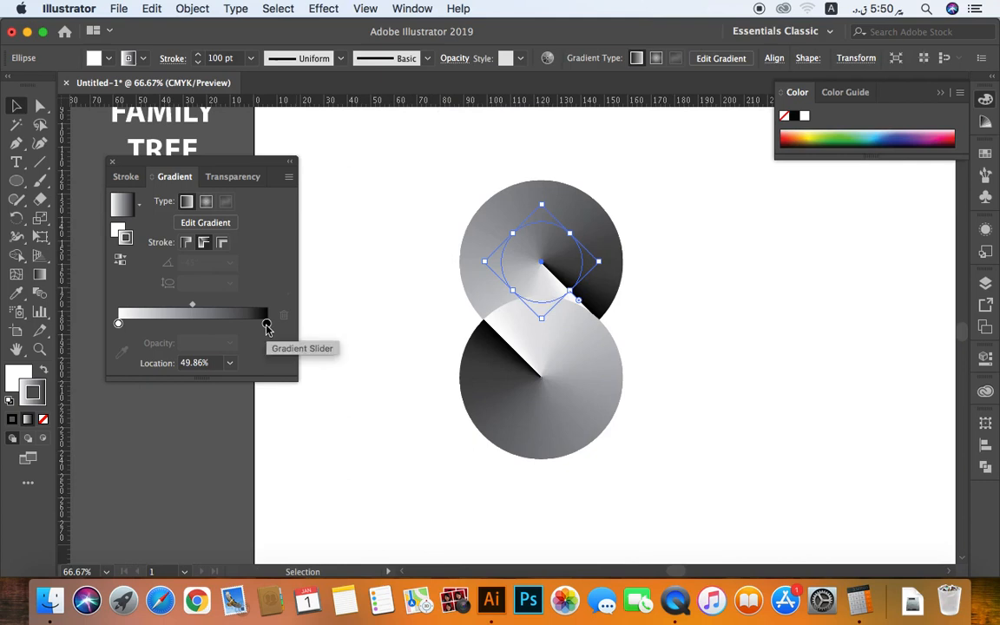
{"action": "left_click", "coordinate": [267, 324]}
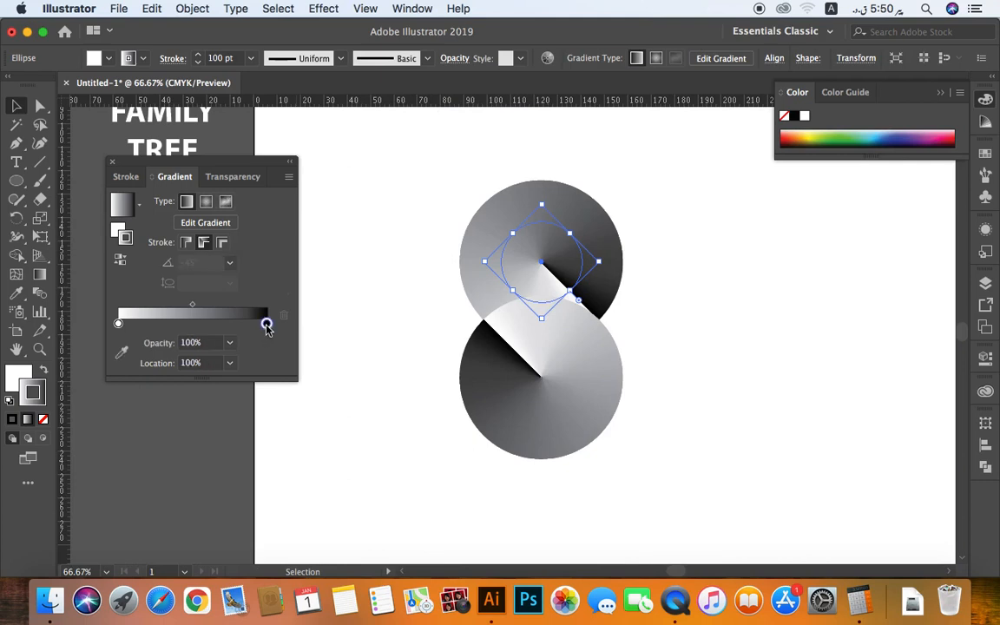
{"action": "double_click", "coordinate": [266, 324]}
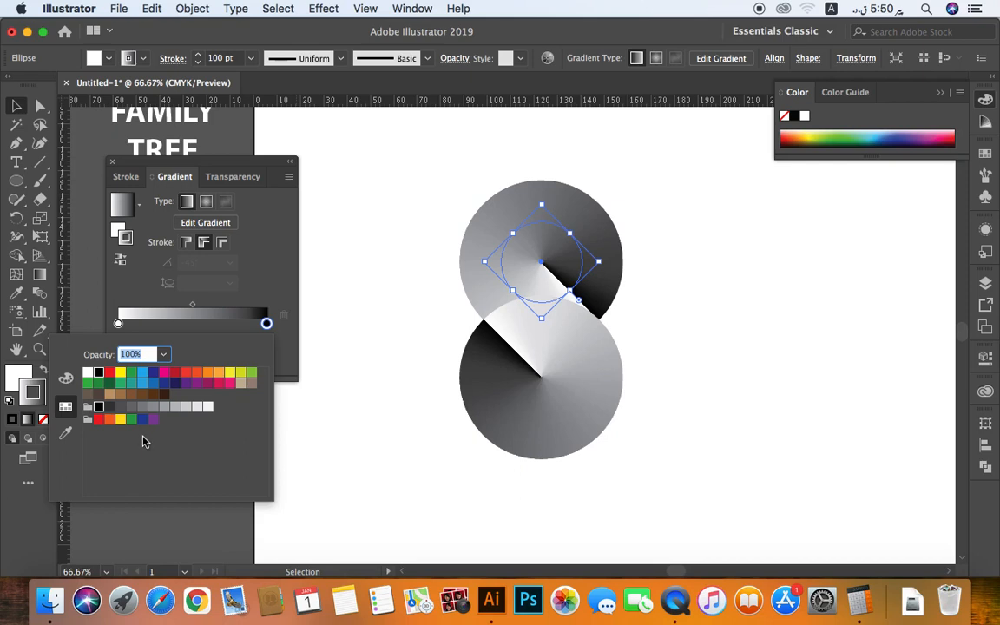
{"action": "left_click", "coordinate": [788, 329]}
Draw a square about 27 mm wide on the empty artboard area beside the circles
{"action": "key", "text": "space"}
{"action": "left_click_drag", "start_coordinate": [688, 310], "coordinate": [554, 313]}
{"action": "left_click", "coordinate": [551, 310]}
{"action": "key", "text": "m"}
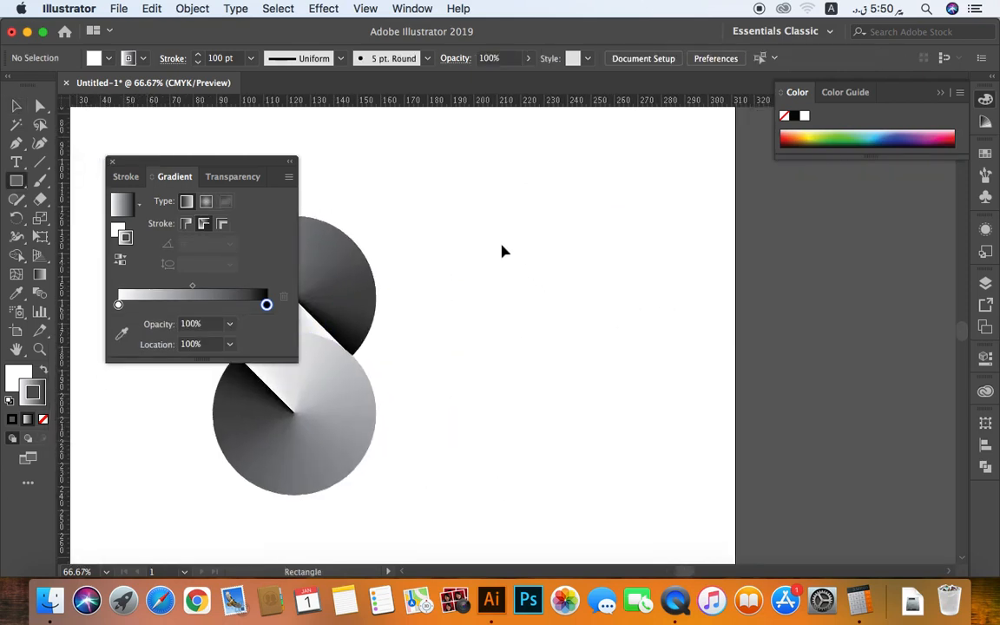
{"action": "mouse_move", "coordinate": [504, 231]}
{"action": "left_mouse_down"}
{"action": "mouse_move", "coordinate": [584, 277]}
{"action": "mouse_move", "coordinate": [569, 291]}
{"action": "left_mouse_up"}
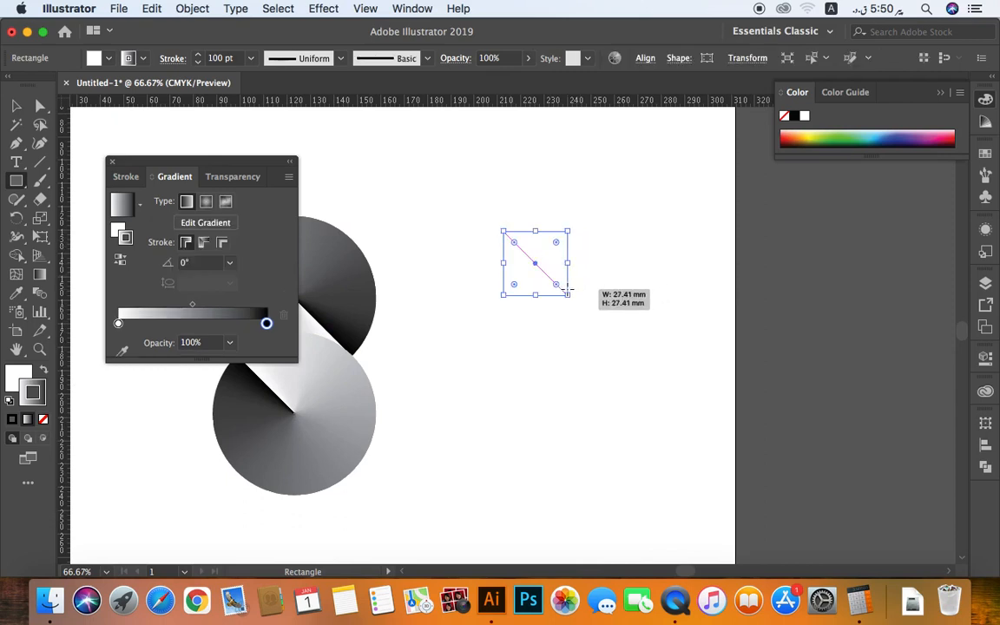
{"action": "key", "text": "period"}
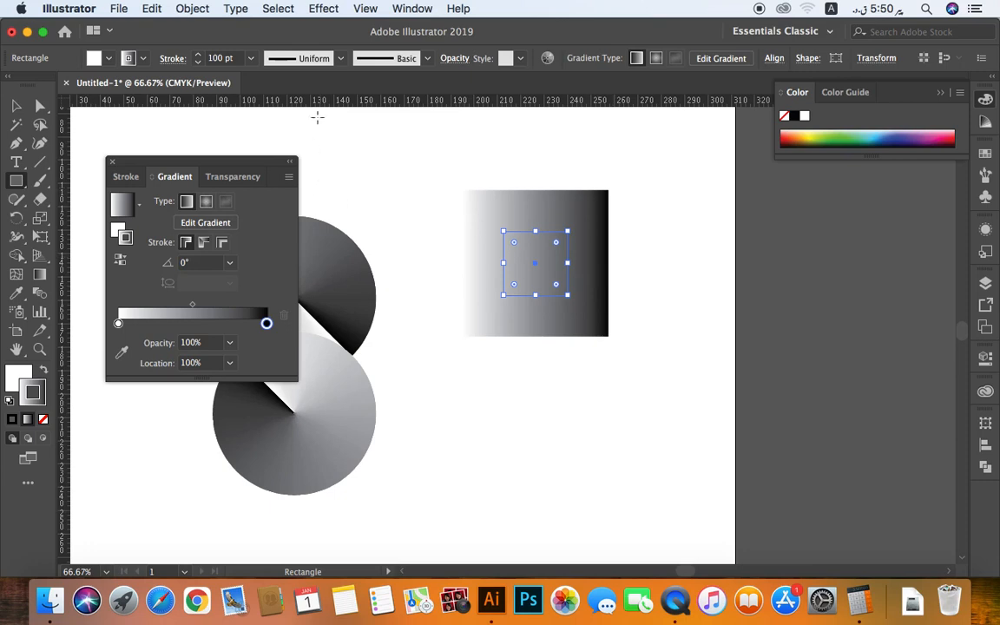
Replace the square's gradient stroke with a 1 pt red stroke and fill the square with magenta
{"action": "left_click", "coordinate": [130, 58]}
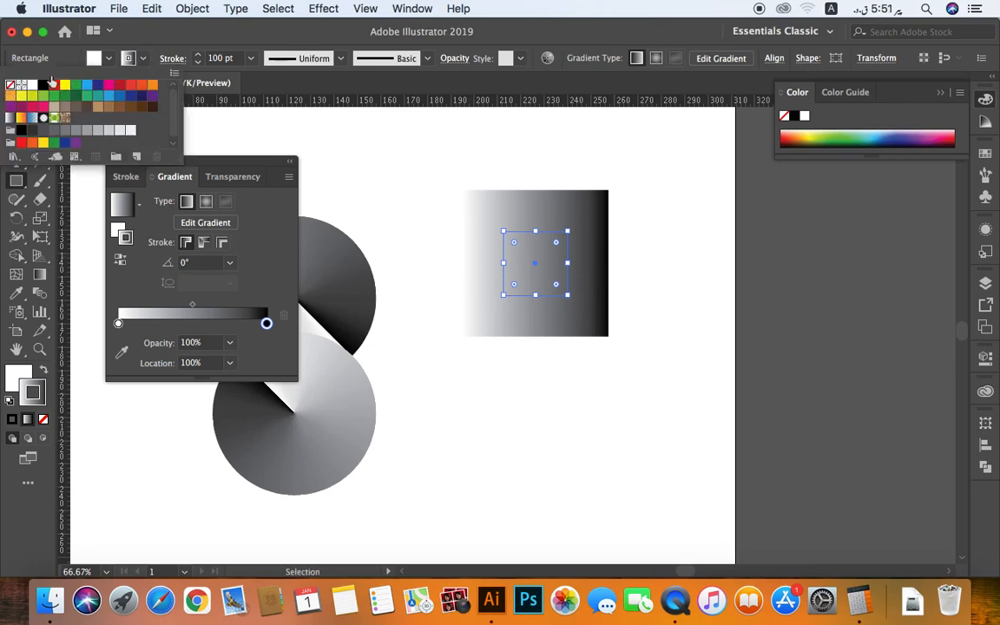
{"action": "key", "text": "slash"}
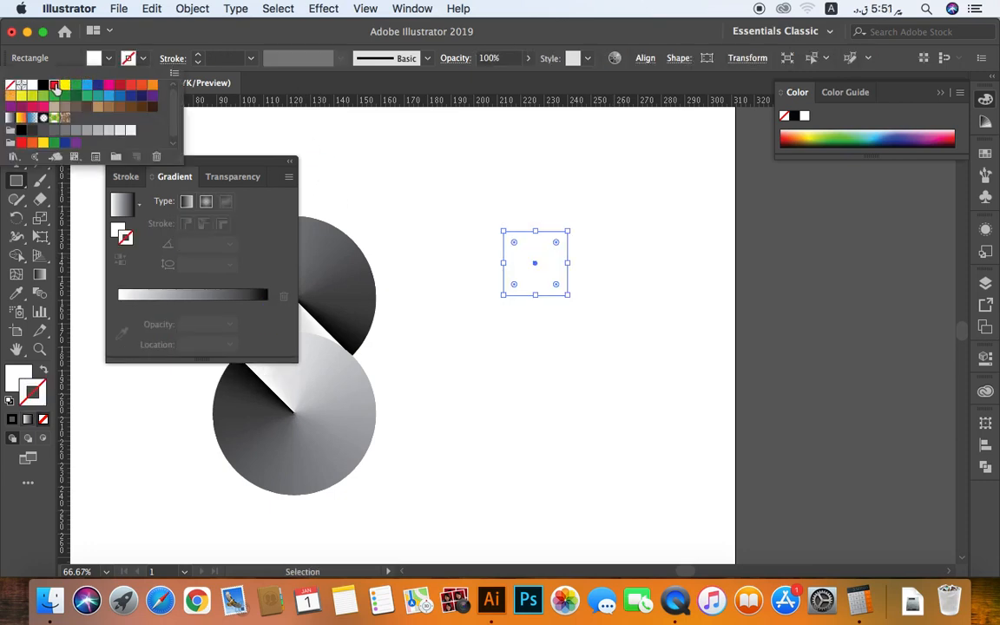
{"action": "left_click", "coordinate": [55, 87]}
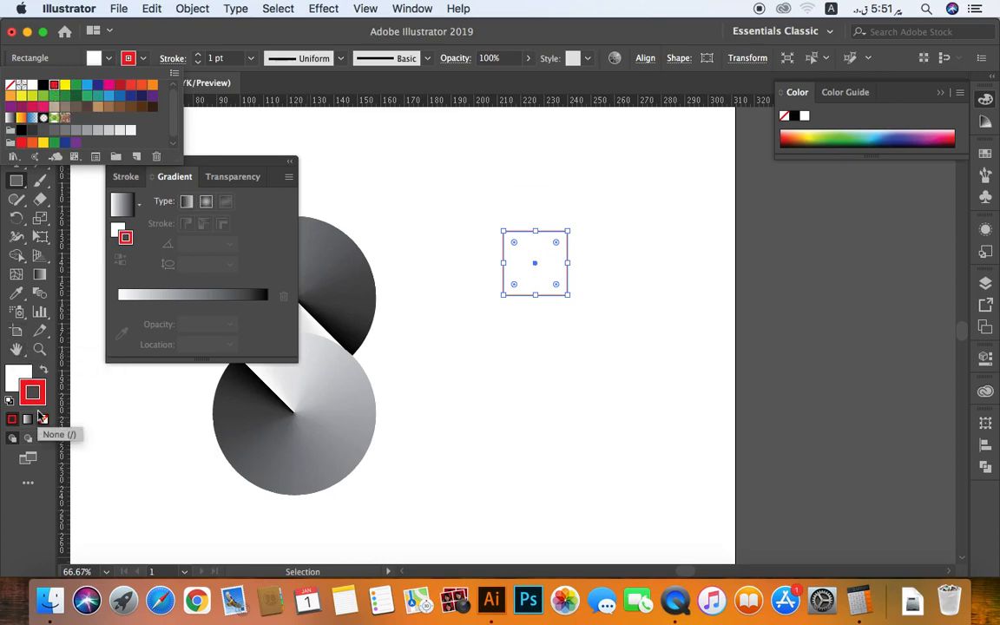
{"action": "left_click", "coordinate": [22, 377]}
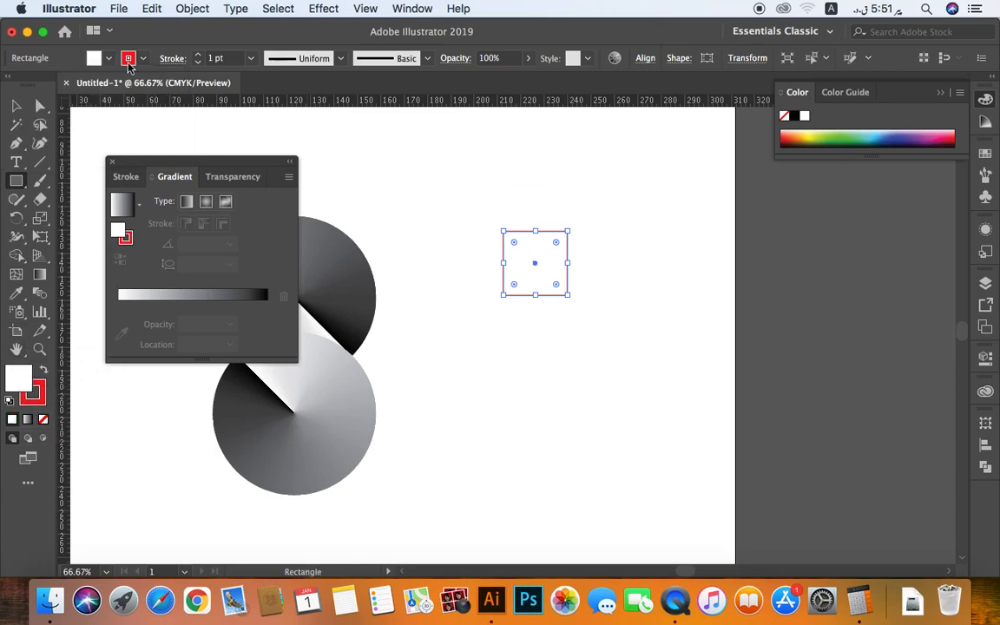
{"action": "left_click", "coordinate": [95, 58]}
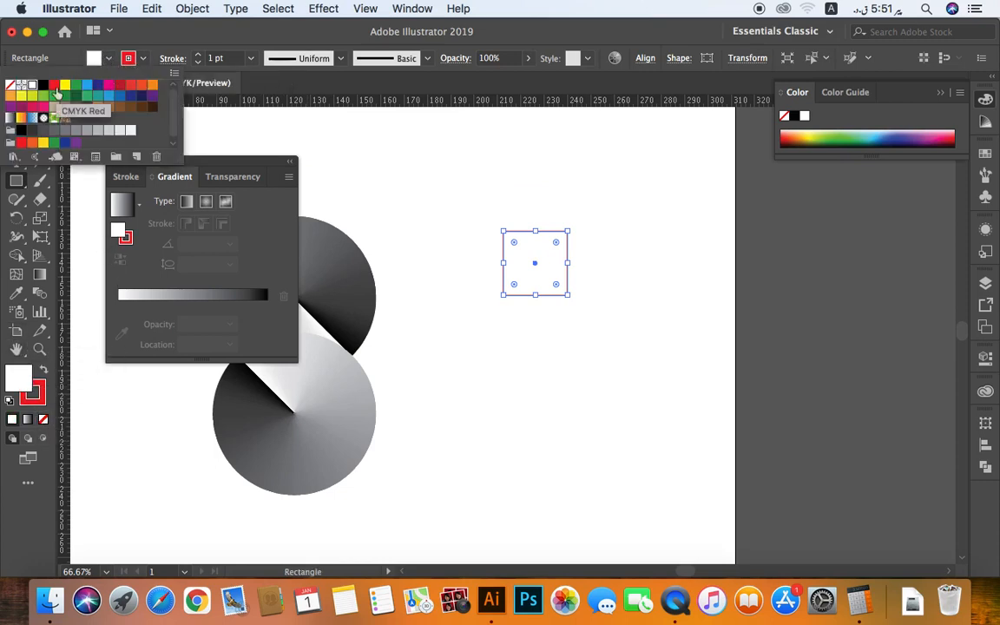
{"action": "left_click", "coordinate": [109, 92]}
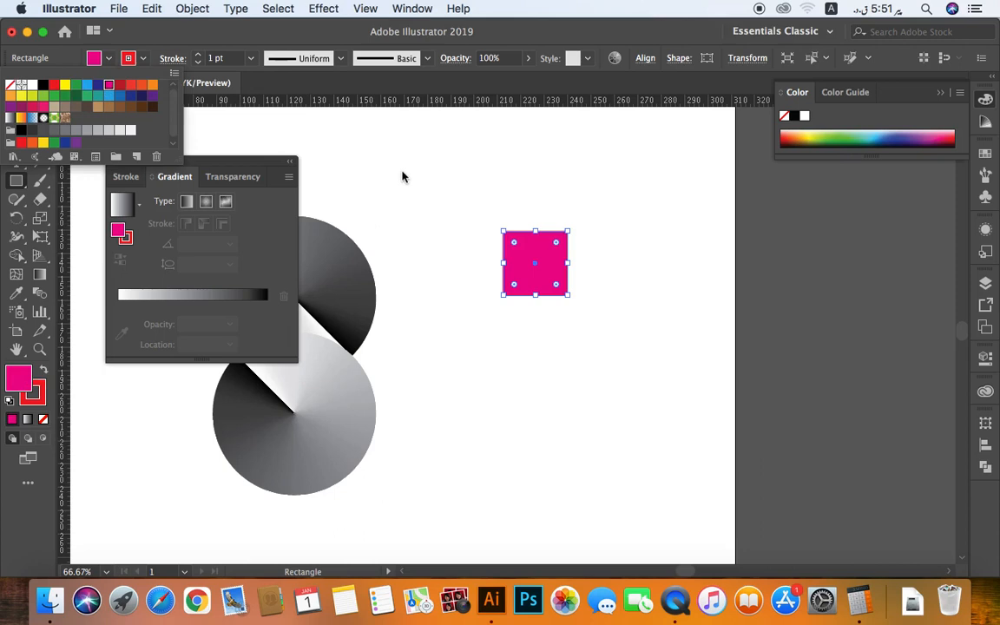
{"action": "left_click", "coordinate": [547, 239]}
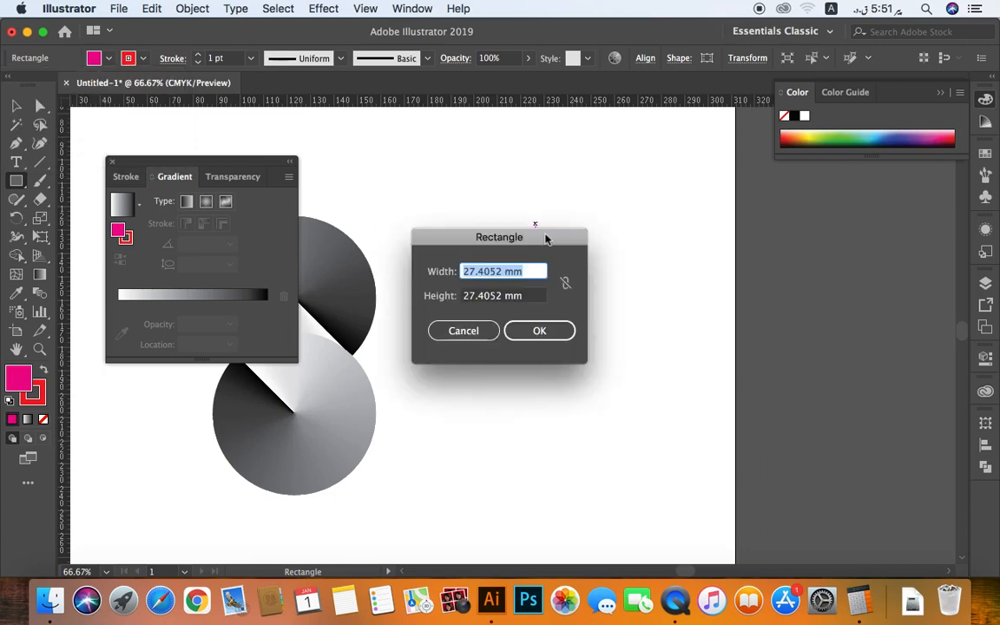
{"action": "type", "text": "2"}
{"action": "left_click", "coordinate": [469, 330]}
{"action": "left_click", "coordinate": [514, 323]}
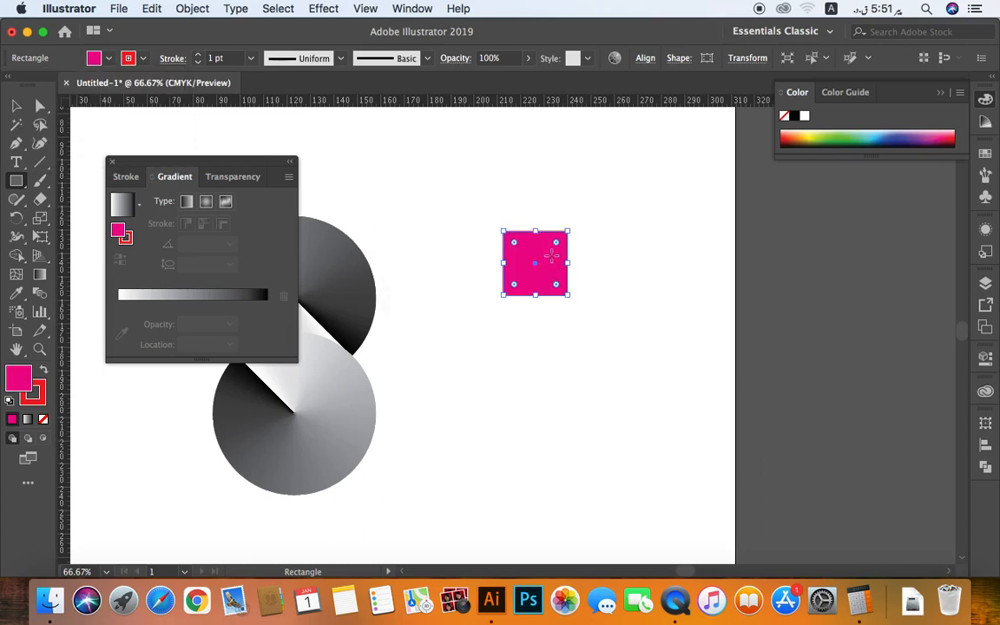
Duplicate the magenta square straight down twice at equal spacing to form a column of three squares
{"action": "key", "text": "v"}
{"action": "left_click", "coordinate": [548, 207]}
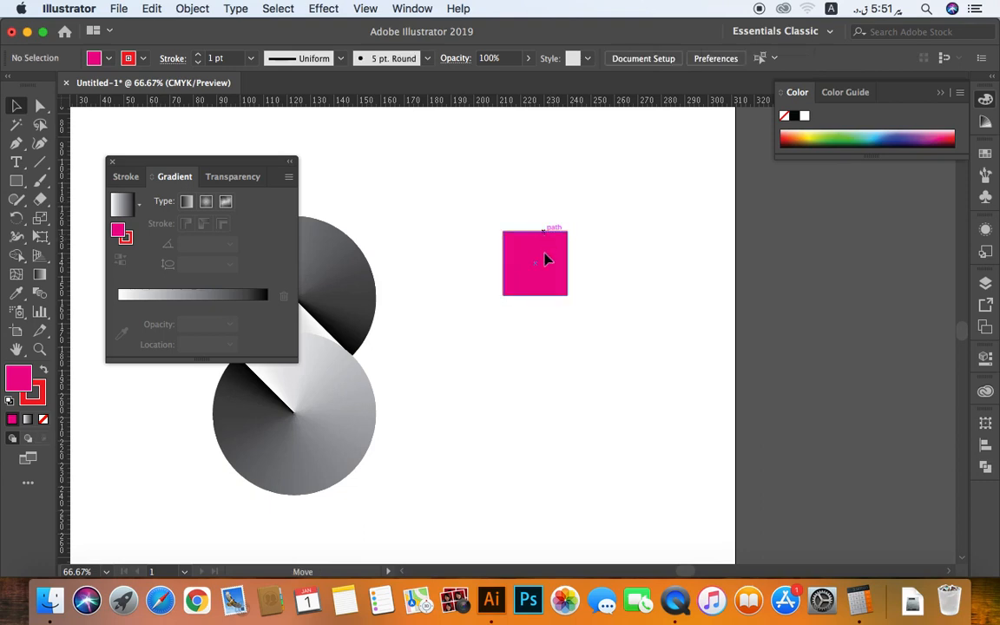
{"action": "left_click_drag", "start_coordinate": [547, 259], "coordinate": [544, 315]}
{"action": "key", "text": "super+d"}
Fill the middle square with dark blue and the lowest square with green
{"action": "left_click", "coordinate": [558, 346]}
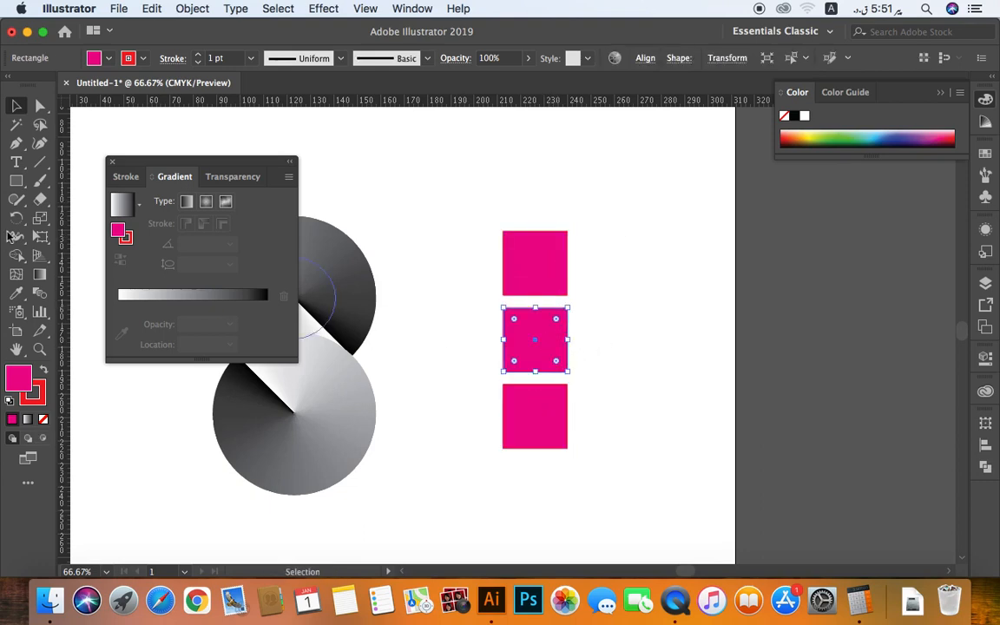
{"action": "left_click", "coordinate": [94, 61]}
{"action": "left_click", "coordinate": [98, 83]}
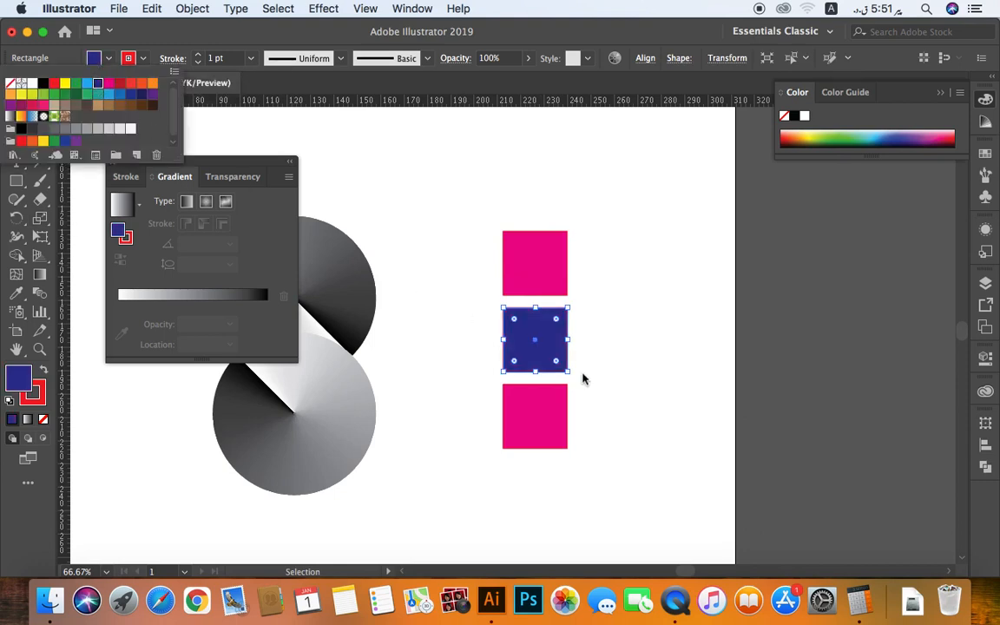
{"action": "left_click", "coordinate": [552, 410]}
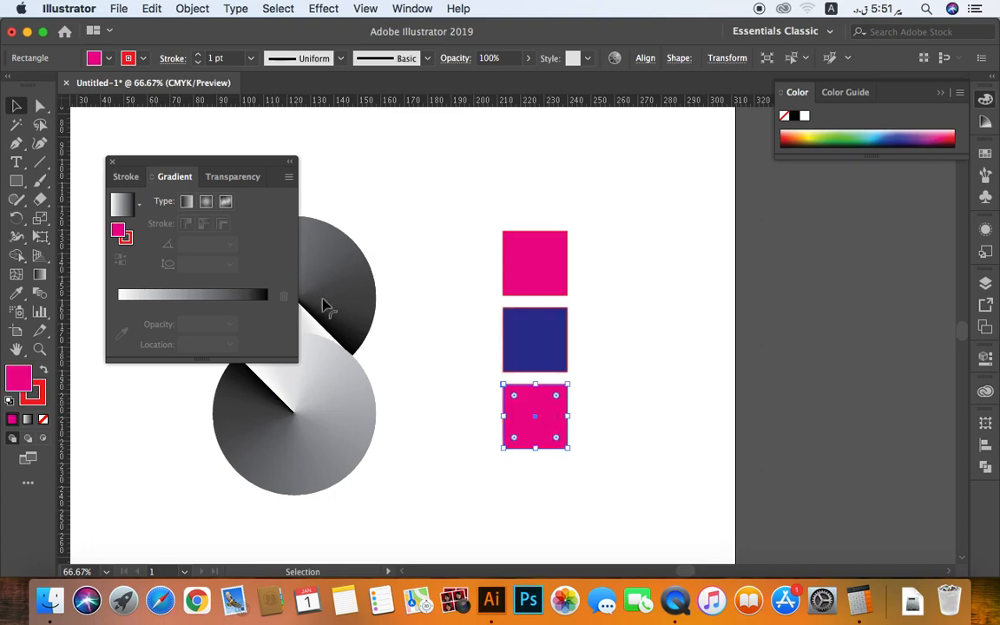
{"action": "left_click", "coordinate": [97, 59]}
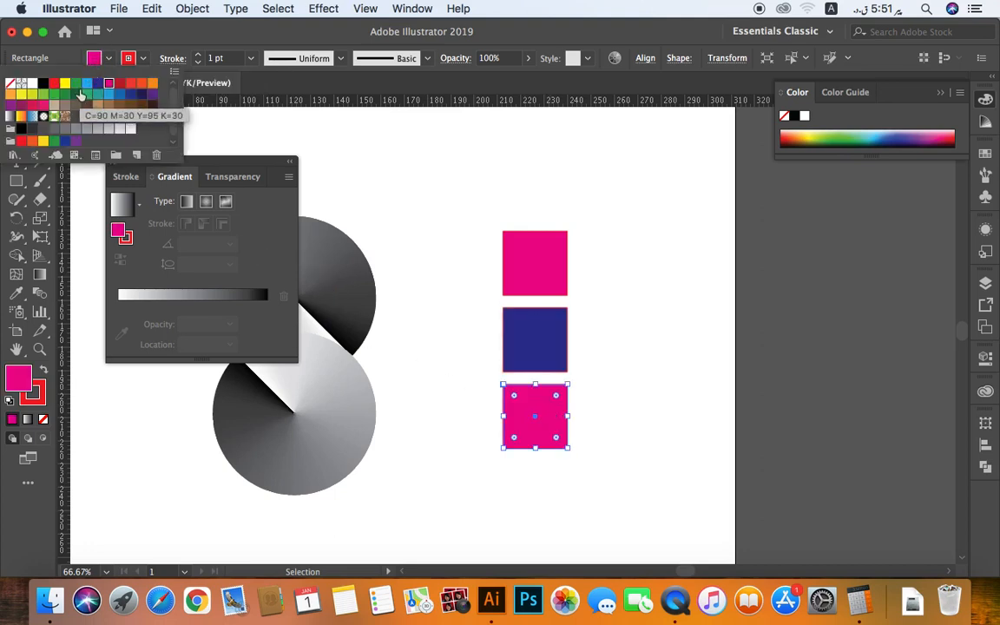
{"action": "left_click", "coordinate": [75, 83]}
Remove the stroke from all three colored squares
{"action": "left_click_drag", "start_coordinate": [485, 221], "coordinate": [672, 478]}
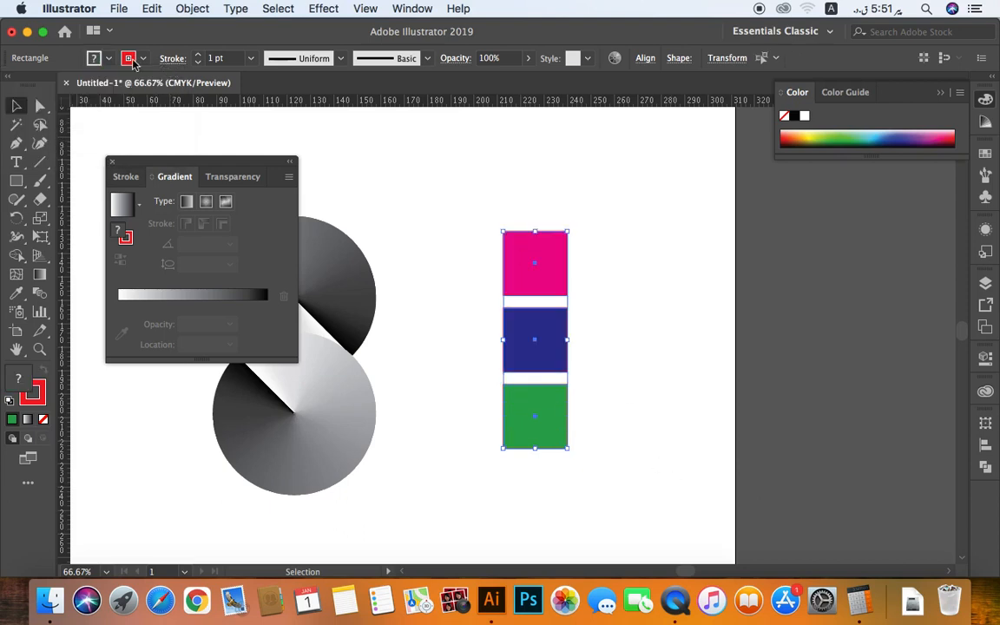
{"action": "left_click", "coordinate": [128, 58]}
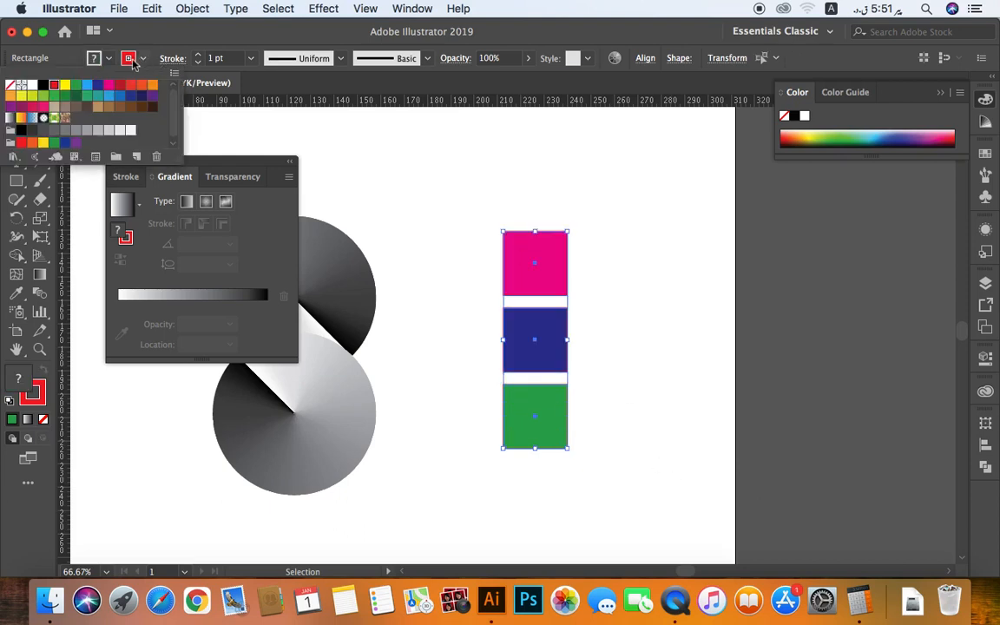
{"action": "left_click", "coordinate": [11, 86]}
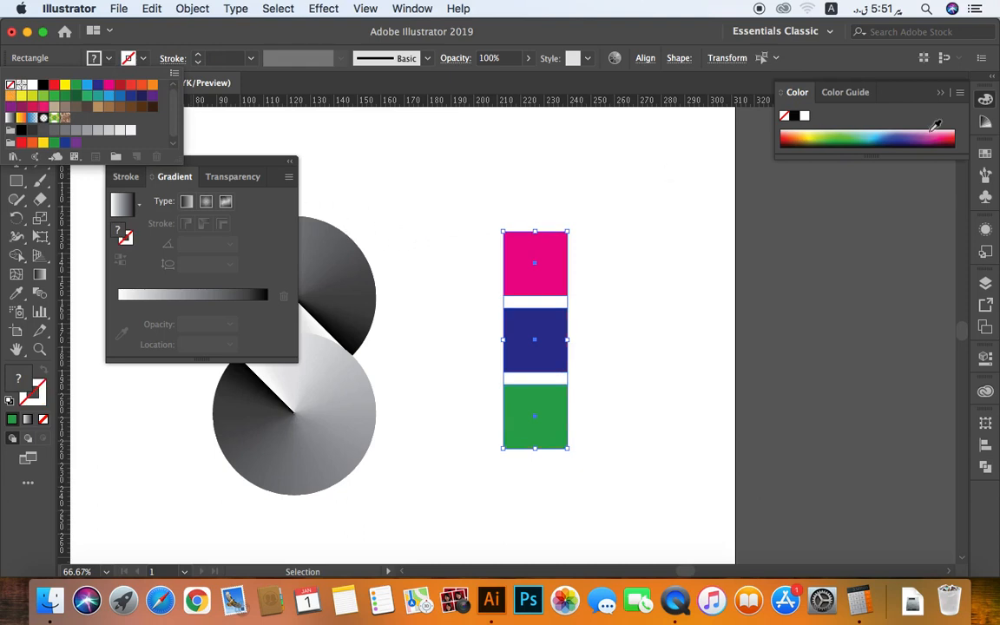
Display the document's color swatches while the three colored squares are selected
{"action": "left_click", "coordinate": [983, 159]}
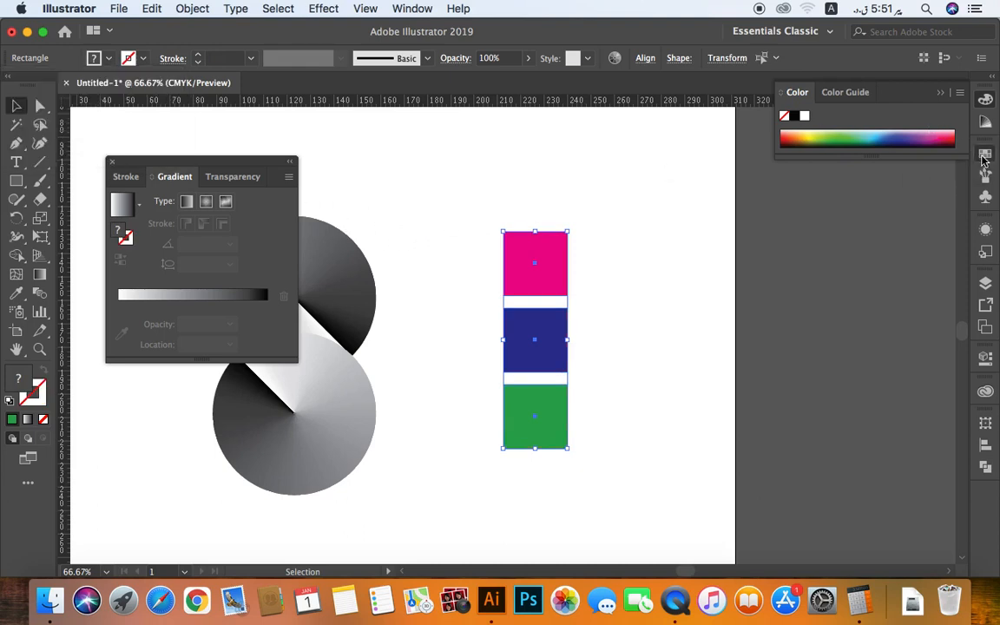
{"action": "left_click", "coordinate": [984, 159]}
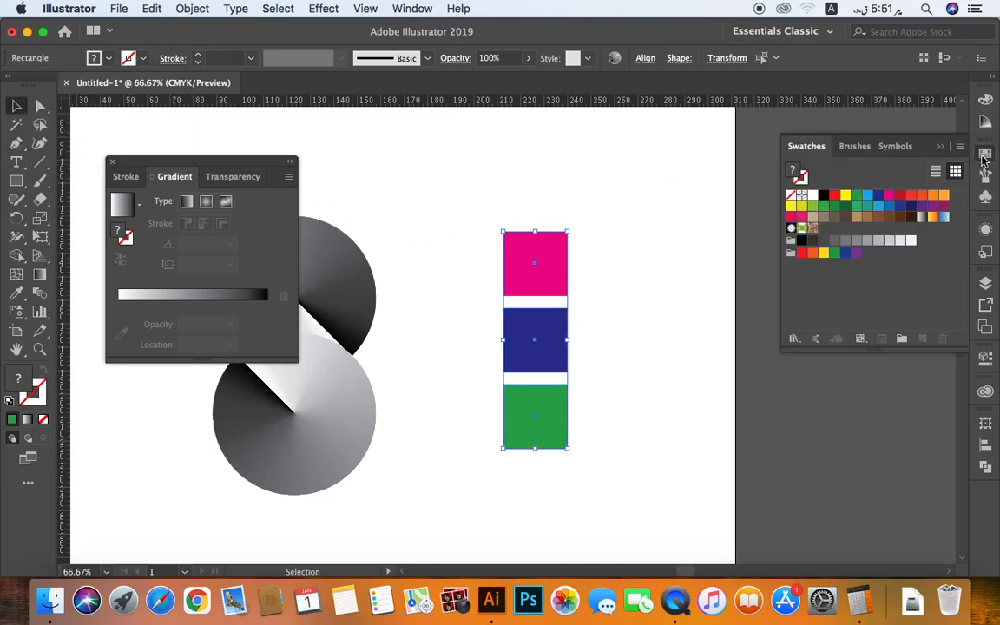
{"action": "left_click", "coordinate": [411, 9]}
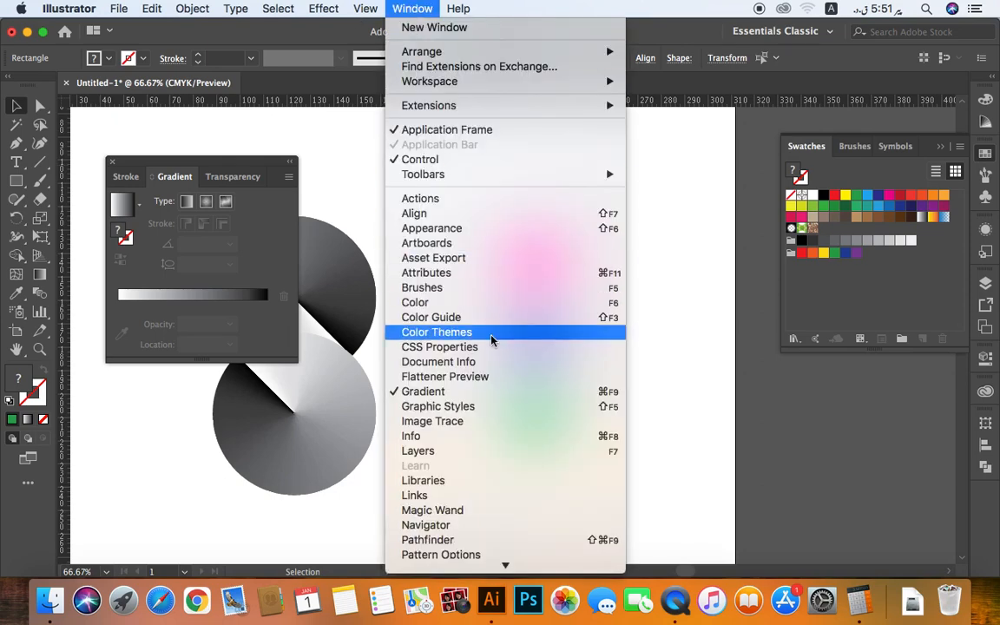
{"action": "scroll", "coordinate": [512, 350], "scroll_direction": "down", "scroll_amount": 5}
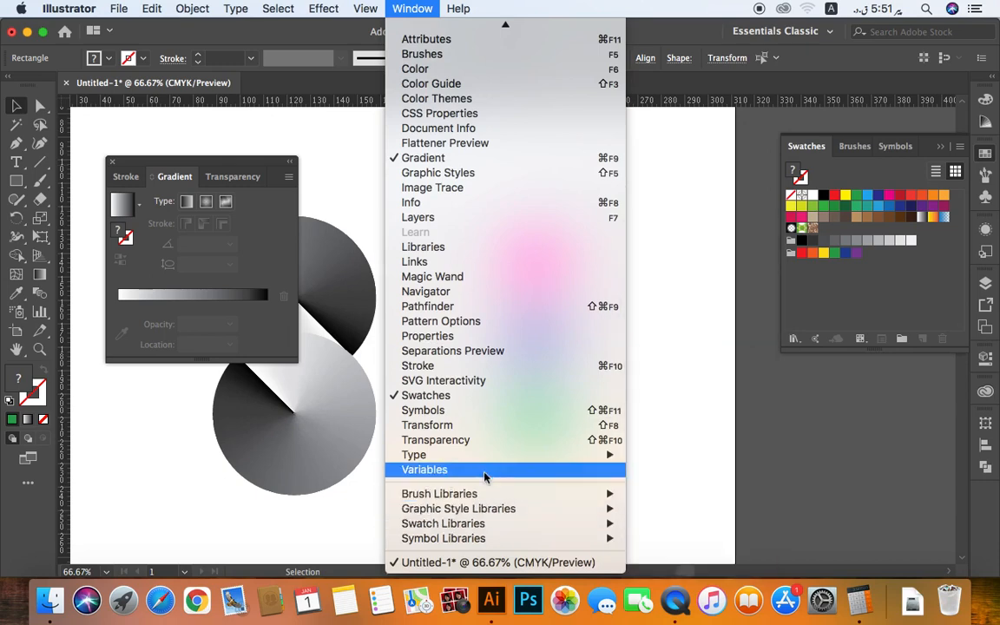
{"action": "mouse_move", "coordinate": [485, 455]}
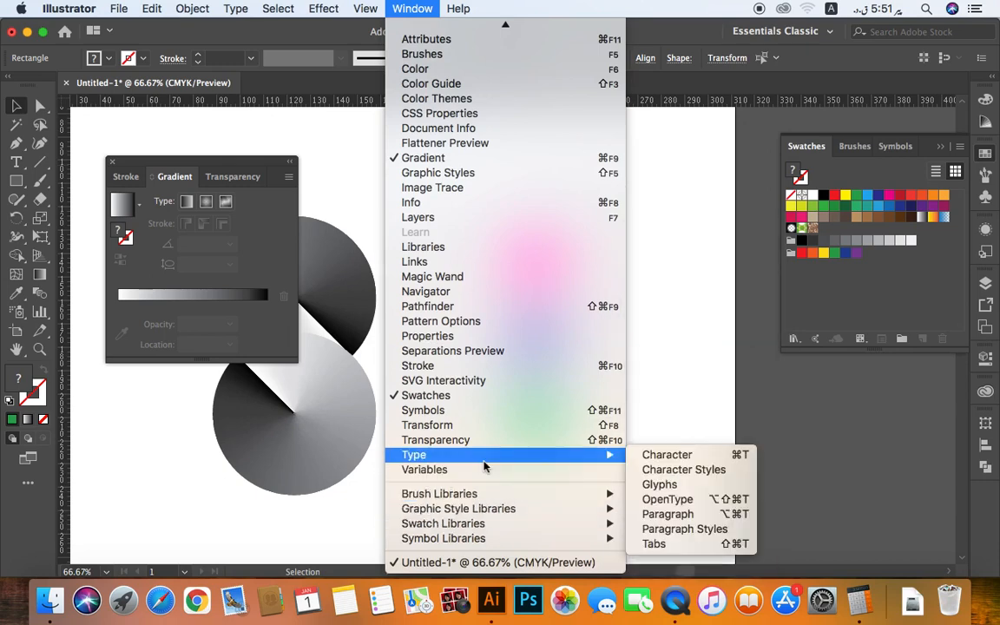
{"action": "left_click", "coordinate": [458, 399]}
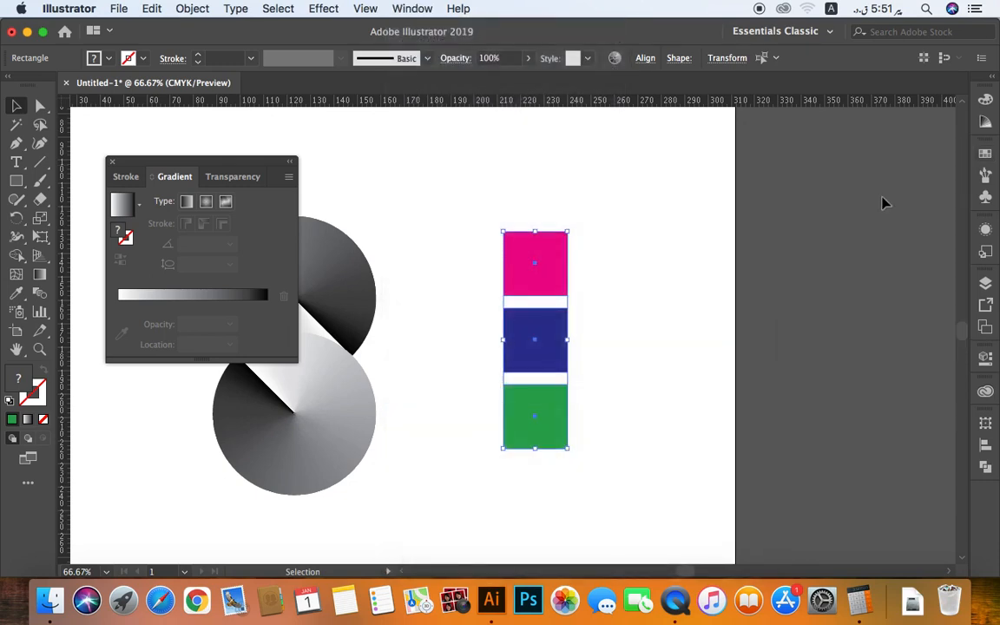
{"action": "left_click", "coordinate": [984, 155]}
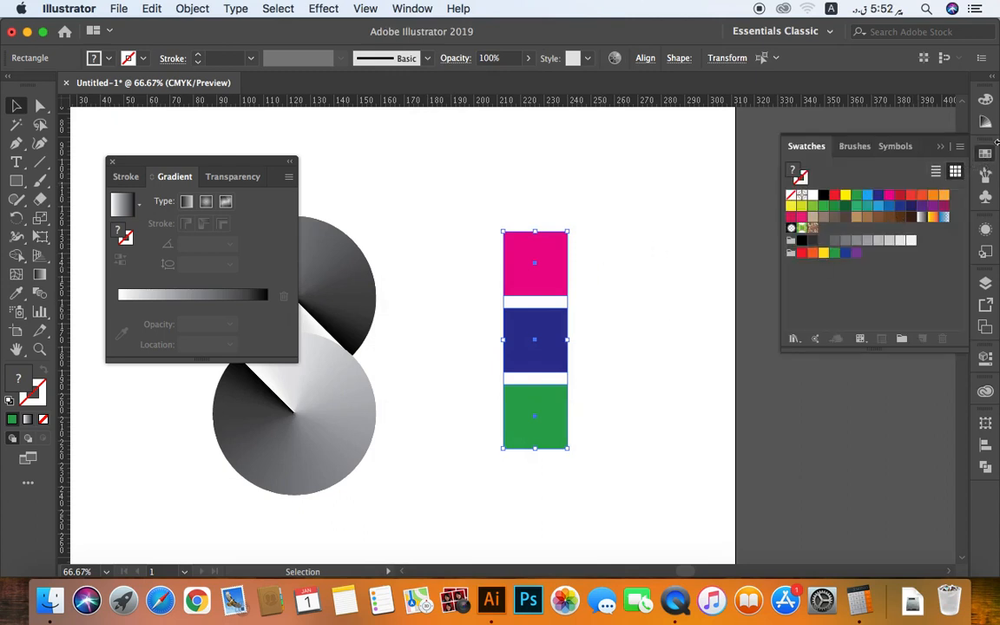
Save the colors of the three selected squares as a new swatch color group, and delete the squares
{"action": "left_click", "coordinate": [959, 147]}
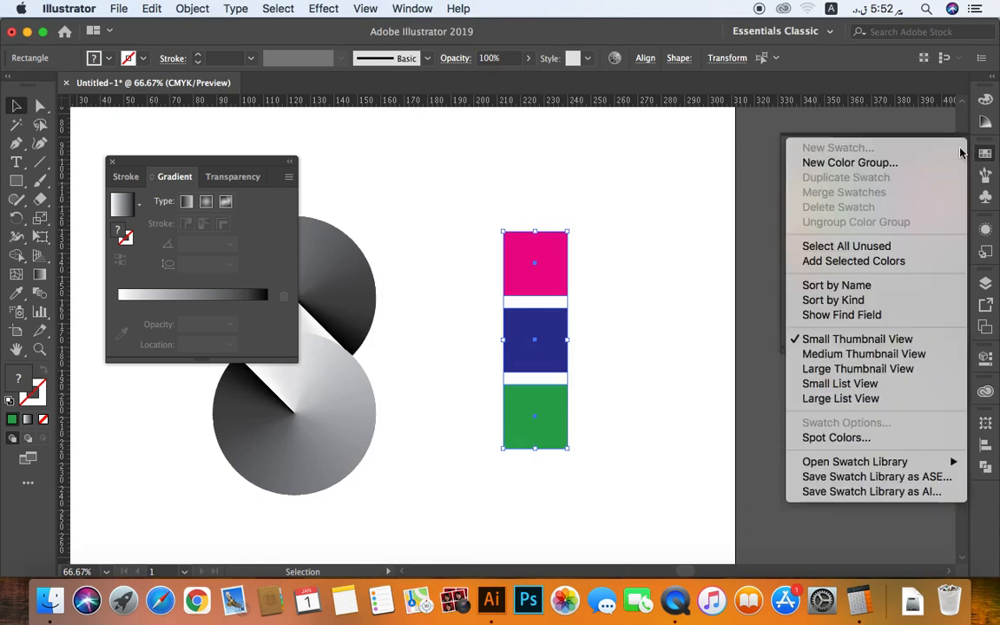
{"action": "left_click", "coordinate": [884, 168]}
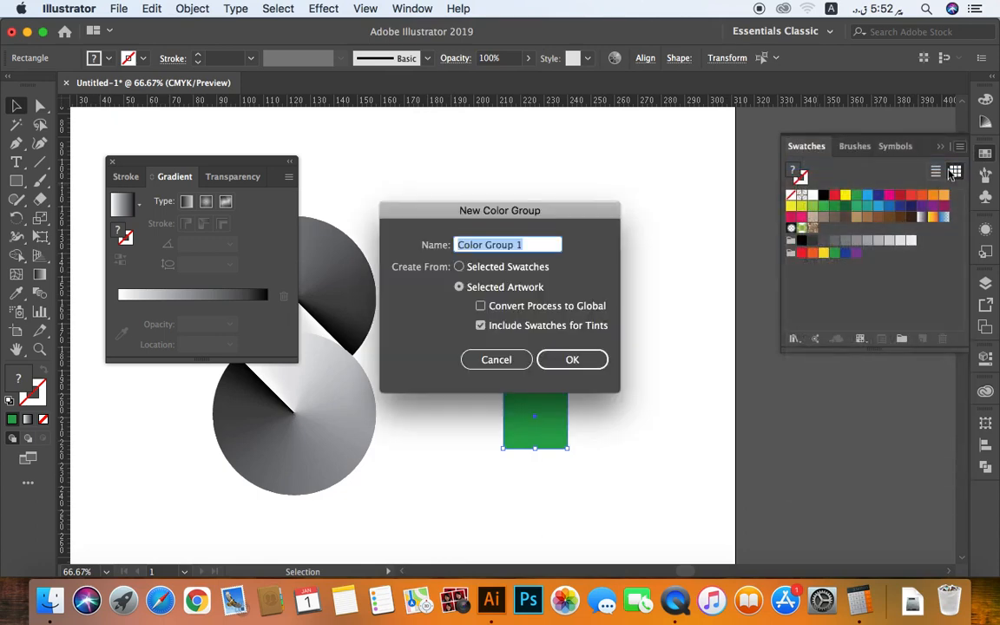
{"action": "left_click", "coordinate": [572, 359]}
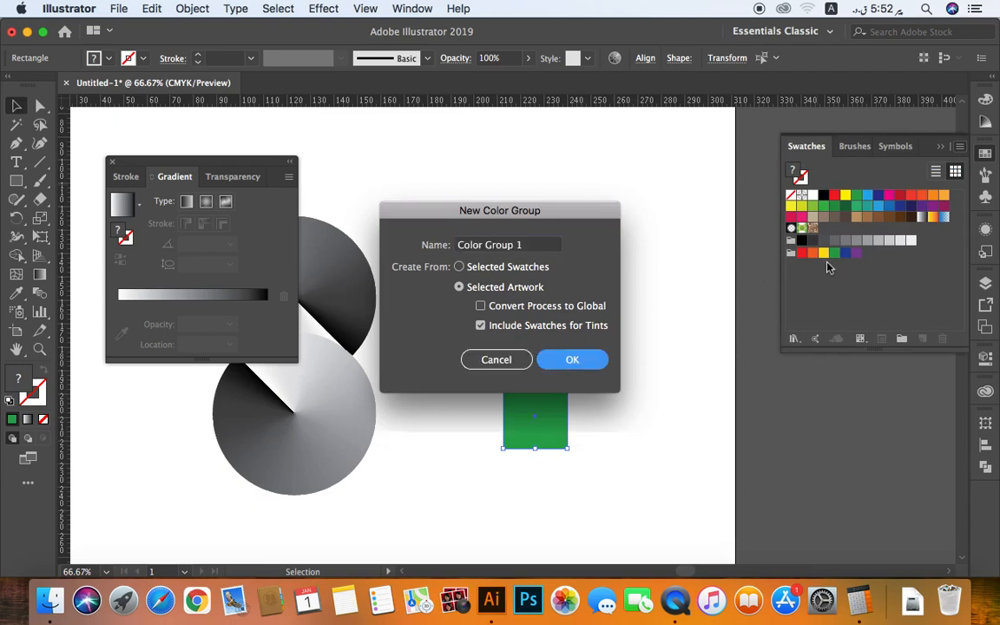
{"action": "left_click", "coordinate": [816, 280]}
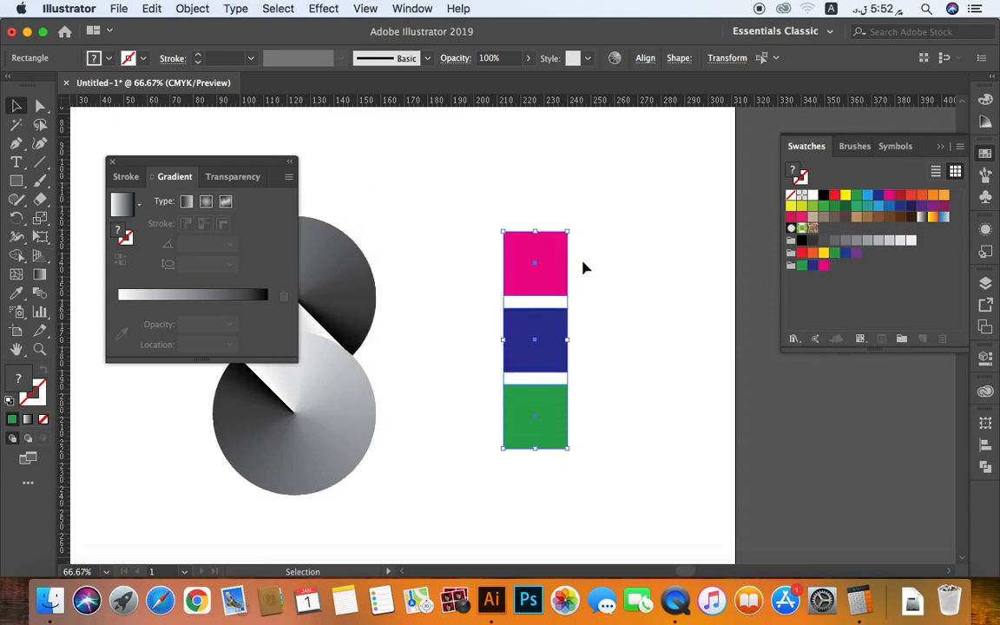
{"action": "key", "text": "Delete"}
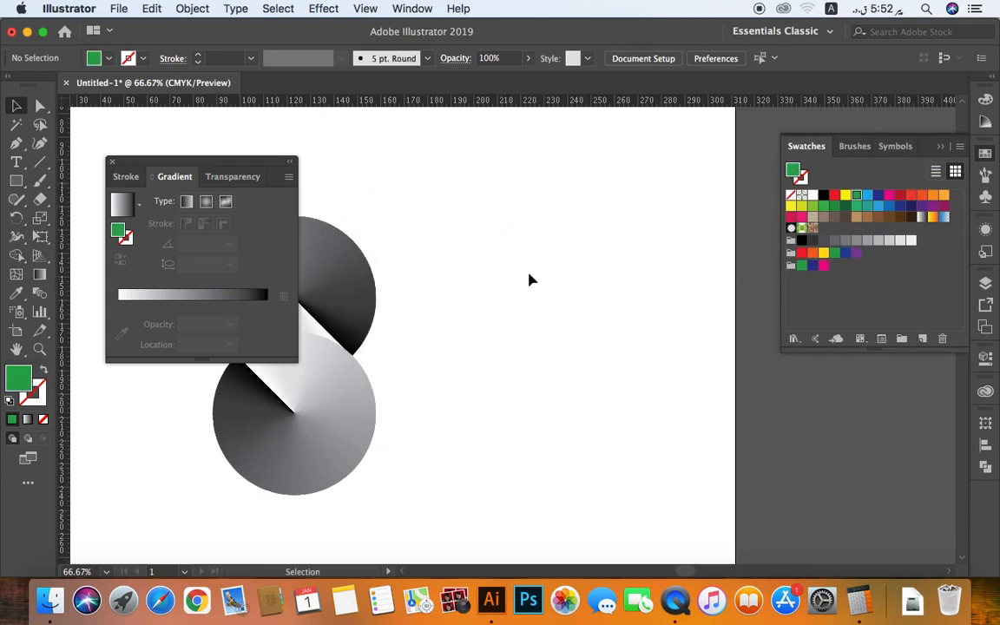
Give the upper circle's fill a linear white-to-magenta gradient by setting the end stop to CMYK Magenta
{"action": "scroll", "coordinate": [417, 337], "scroll_direction": "left", "scroll_amount": 5}
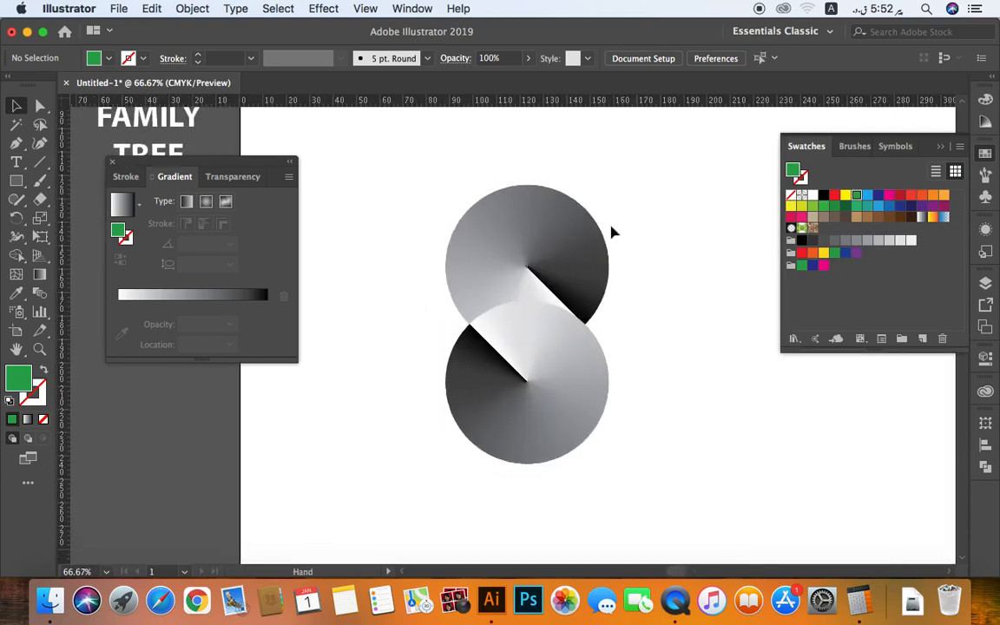
{"action": "left_click", "coordinate": [464, 265]}
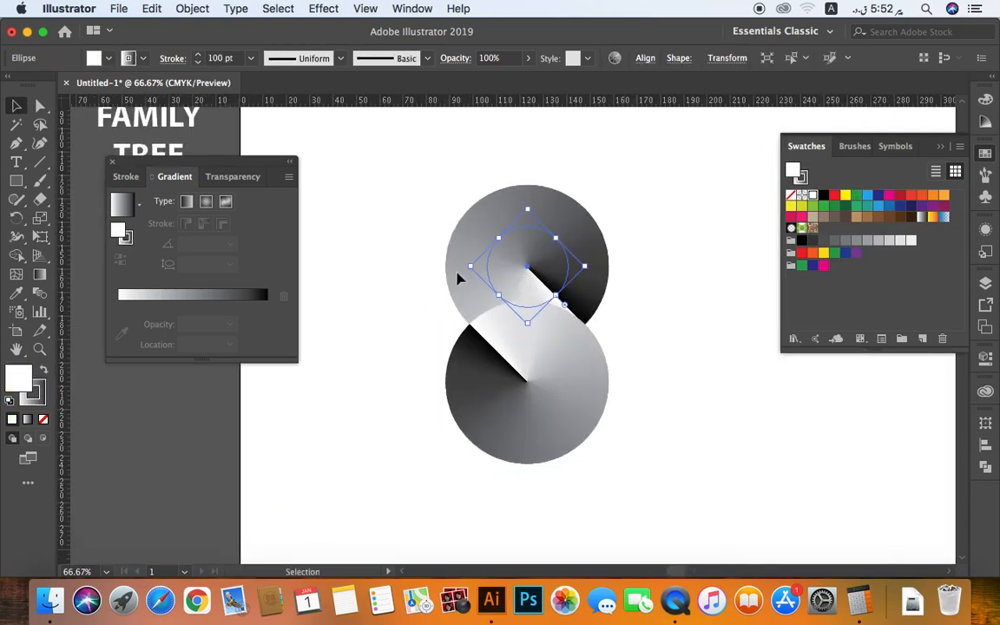
{"action": "left_click", "coordinate": [246, 298]}
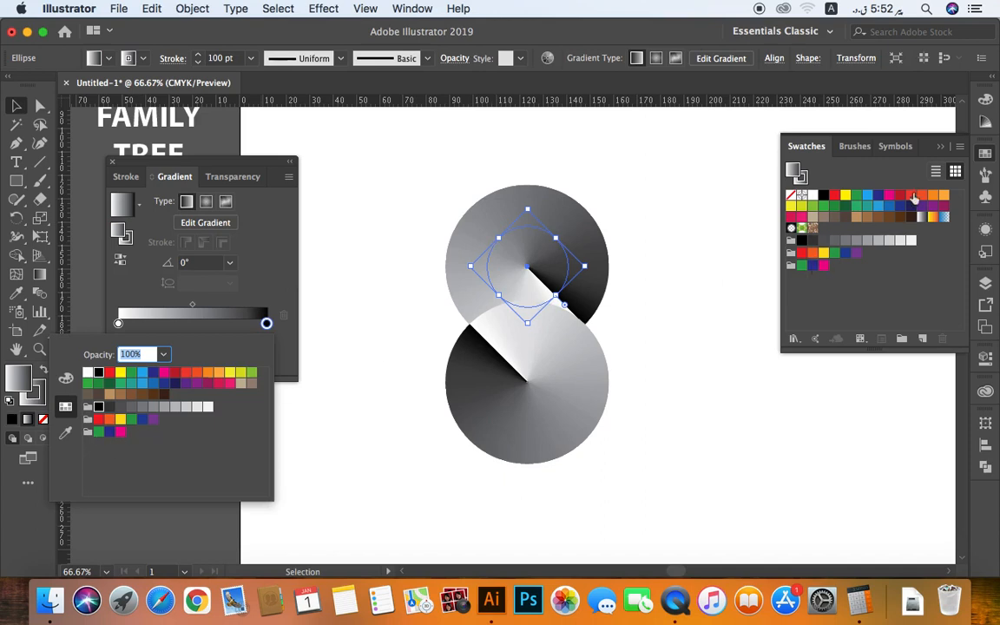
{"action": "left_click", "coordinate": [944, 150]}
{"action": "left_click", "coordinate": [938, 150]}
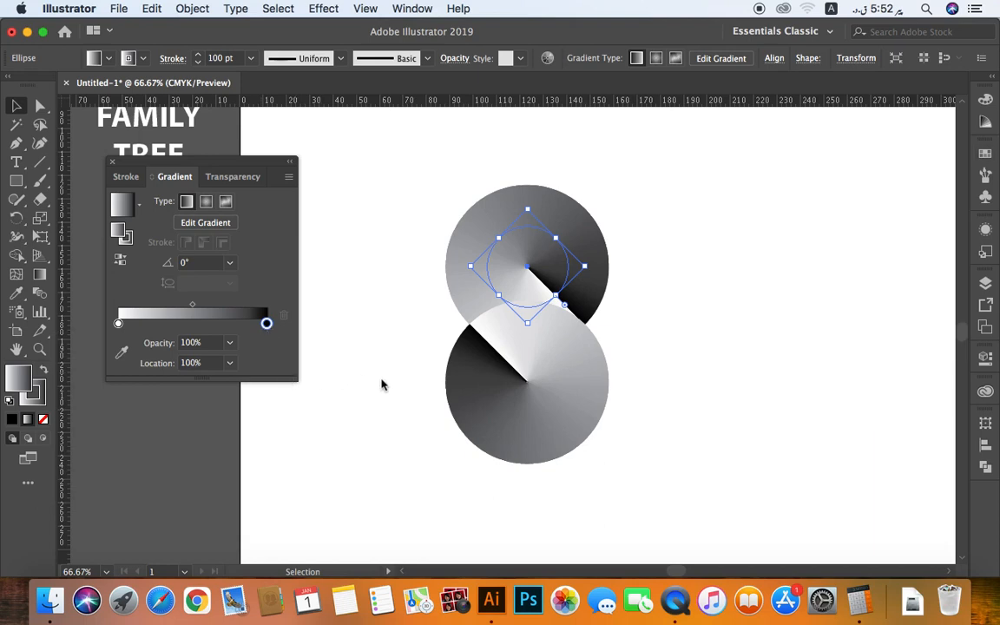
{"action": "double_click", "coordinate": [267, 323]}
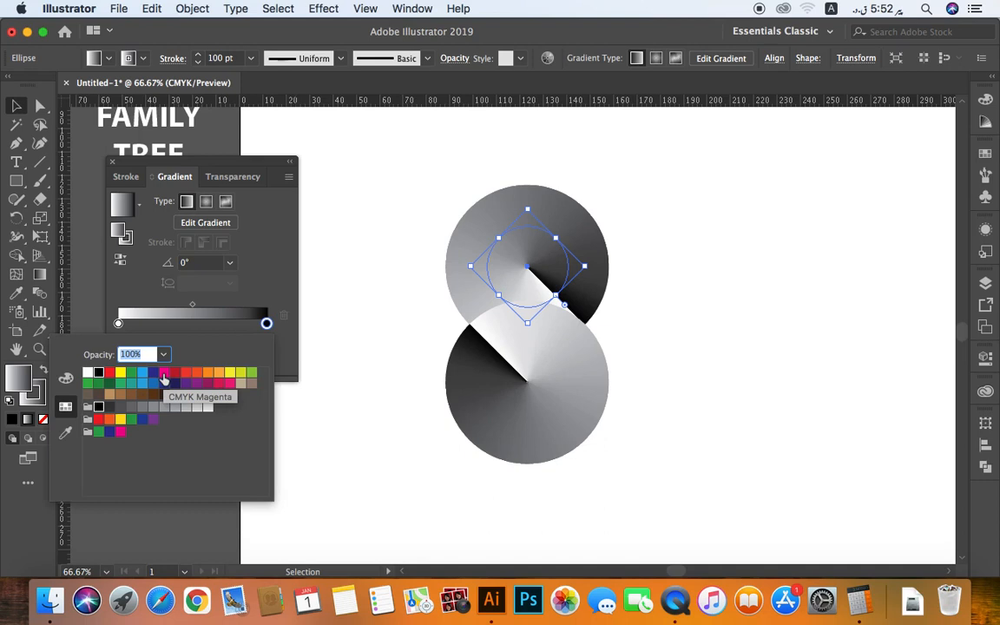
{"action": "left_click", "coordinate": [164, 374]}
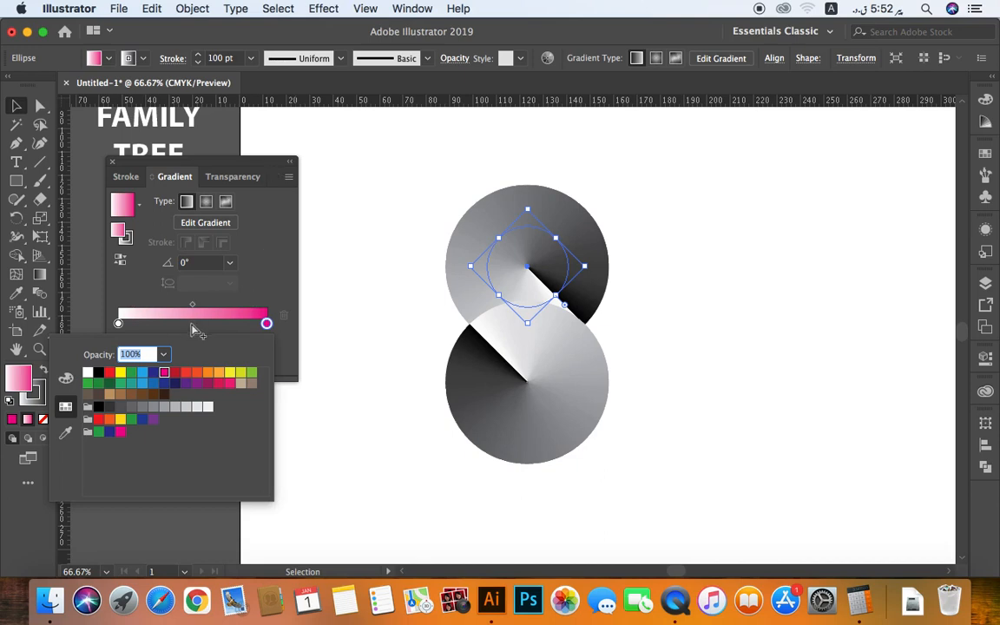
{"action": "left_click", "coordinate": [144, 299]}
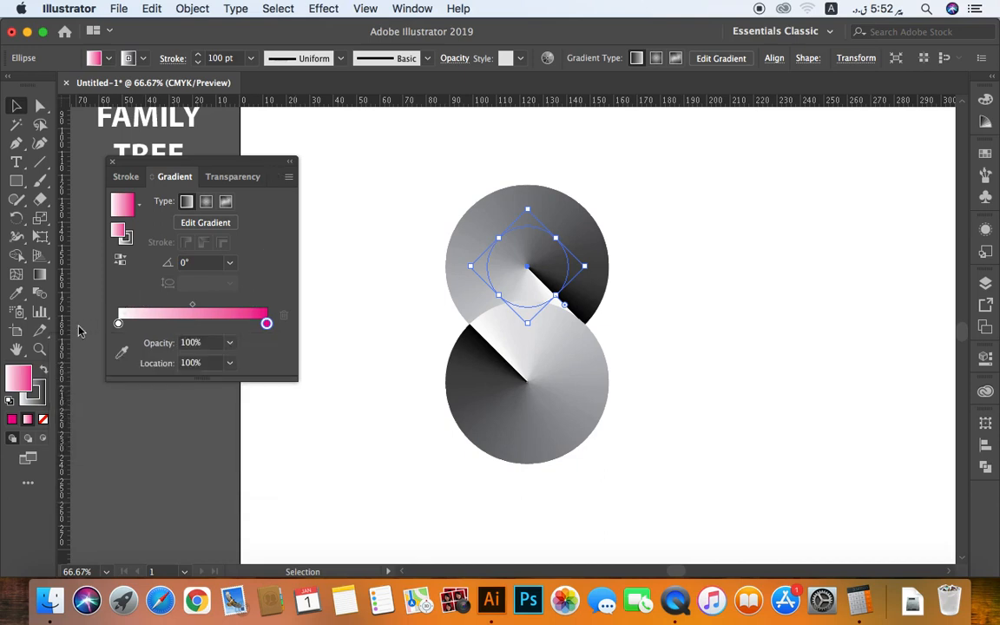
Recolor the upper circle's stroke gradient with dark blue at the start stop and CMYK Magenta at the end stop
{"action": "left_click", "coordinate": [37, 404]}
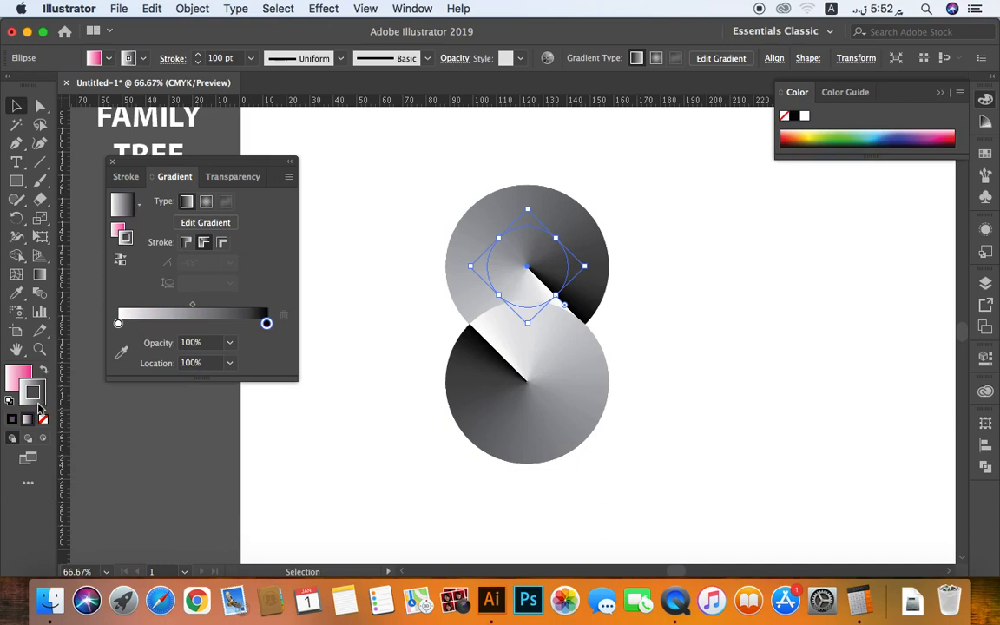
{"action": "double_click", "coordinate": [267, 325]}
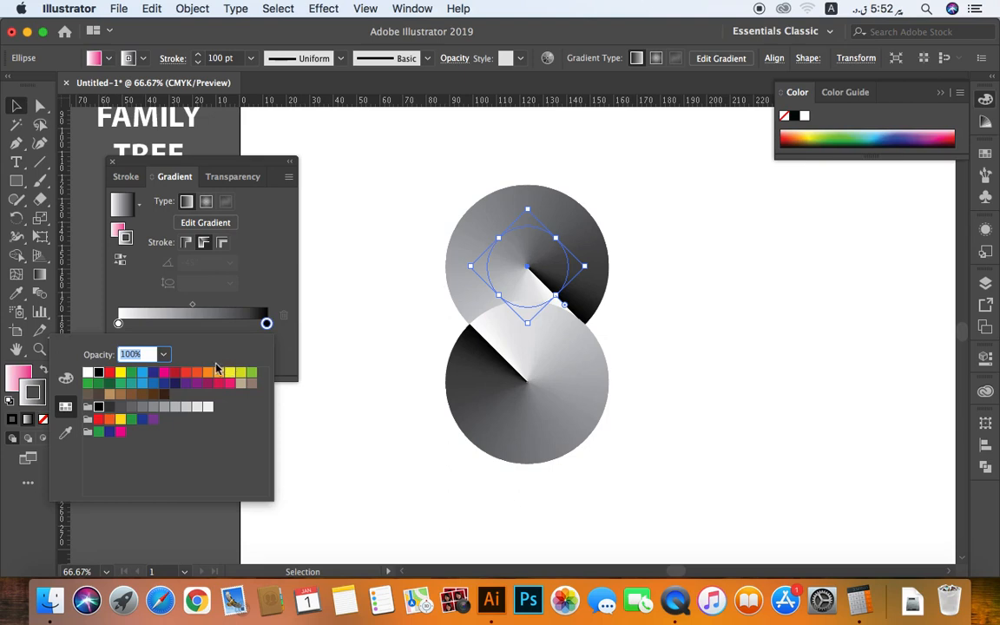
{"action": "left_click", "coordinate": [164, 374]}
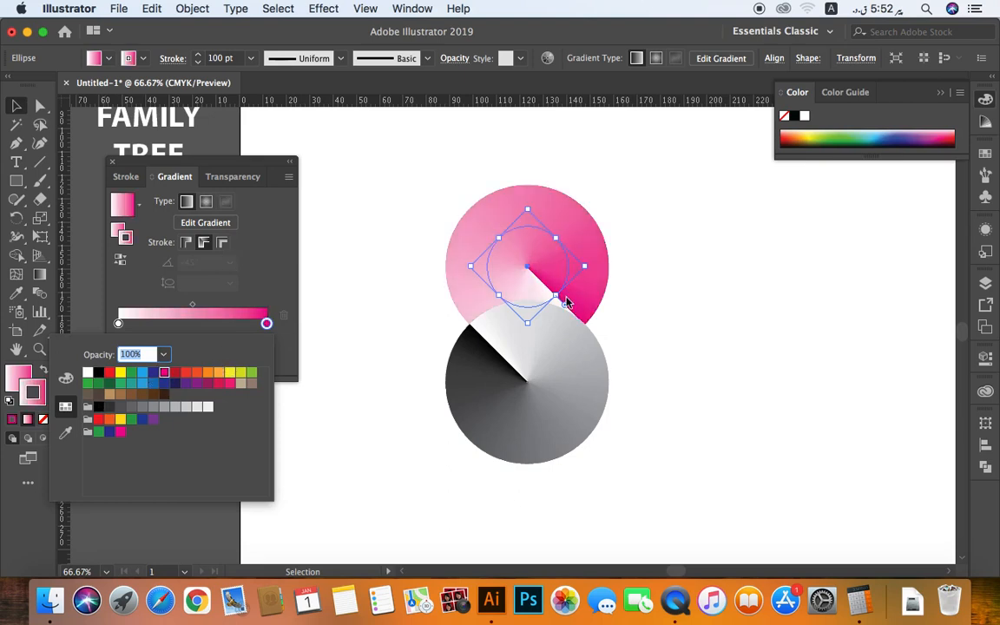
{"action": "left_click", "coordinate": [120, 327]}
{"action": "double_click", "coordinate": [120, 326]}
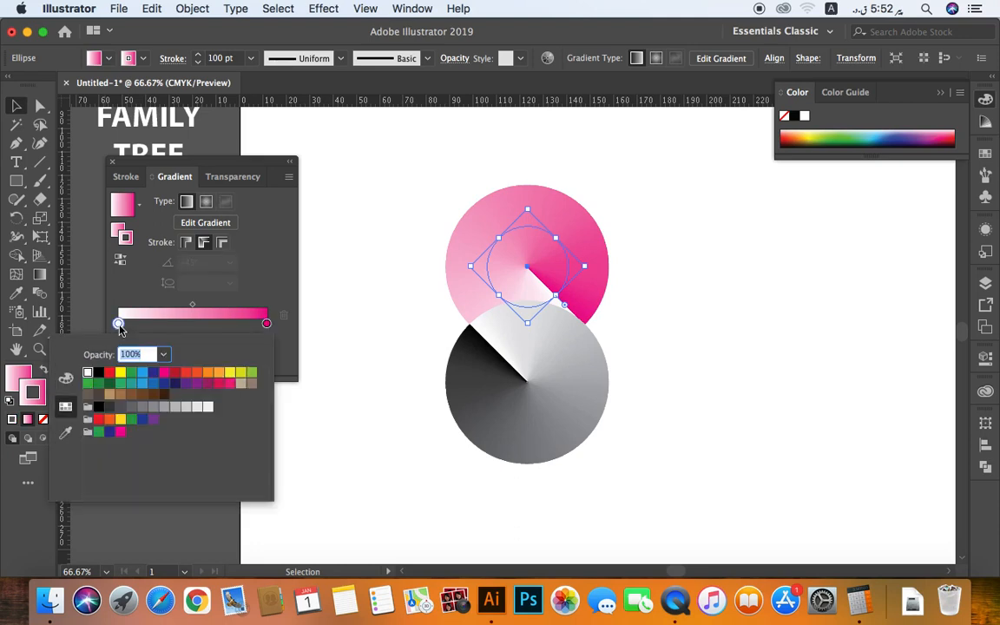
{"action": "left_click", "coordinate": [154, 374]}
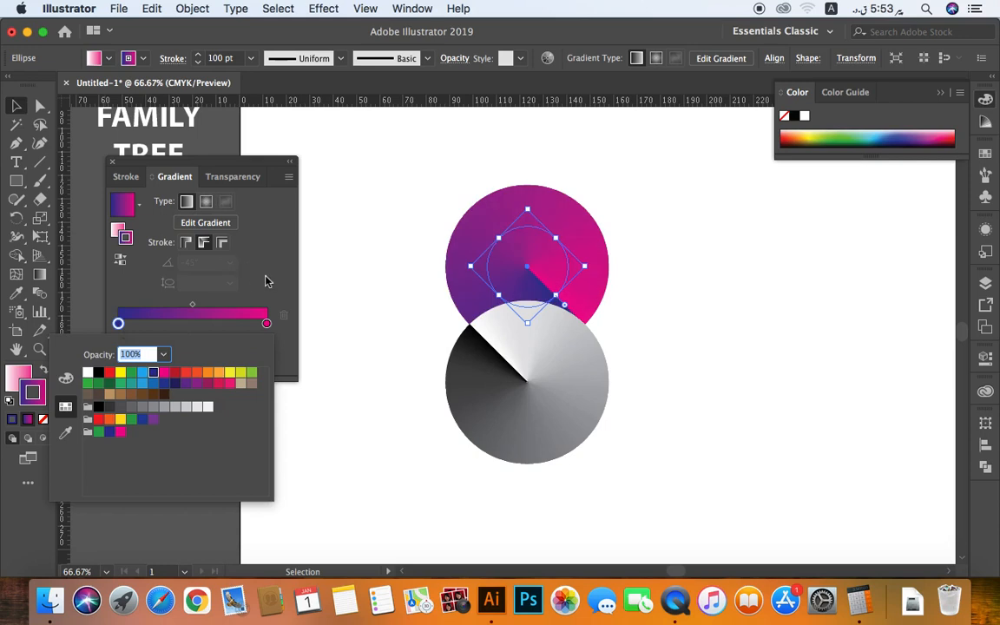
{"action": "left_click", "coordinate": [479, 467]}
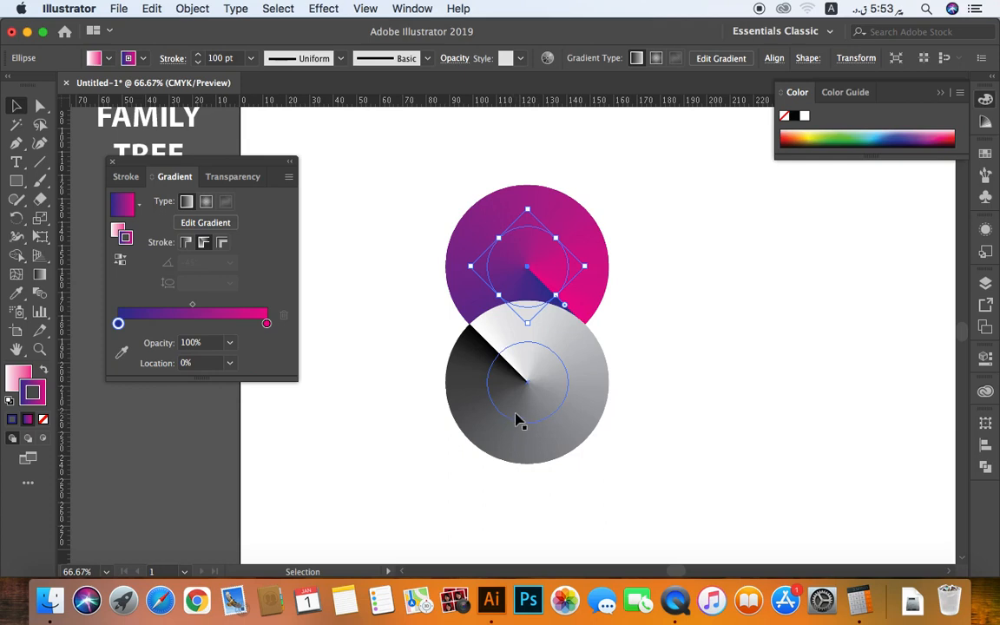
Recolor the lower circle's stroke gradient with dark blue at the start stop and CMYK Magenta at the end stop
{"action": "left_click", "coordinate": [519, 421]}
{"action": "left_click", "coordinate": [266, 324]}
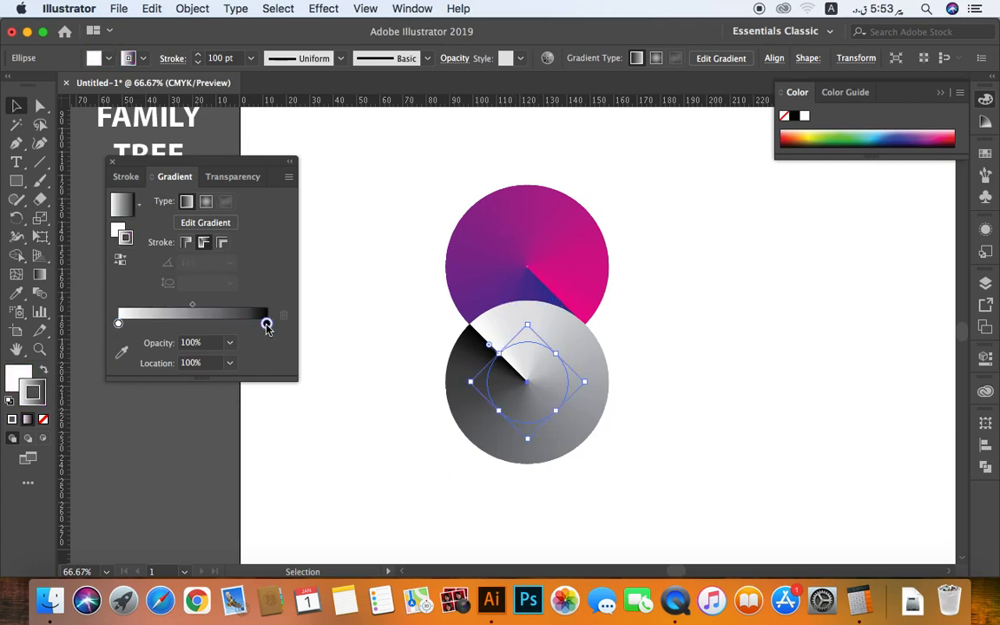
{"action": "double_click", "coordinate": [267, 325]}
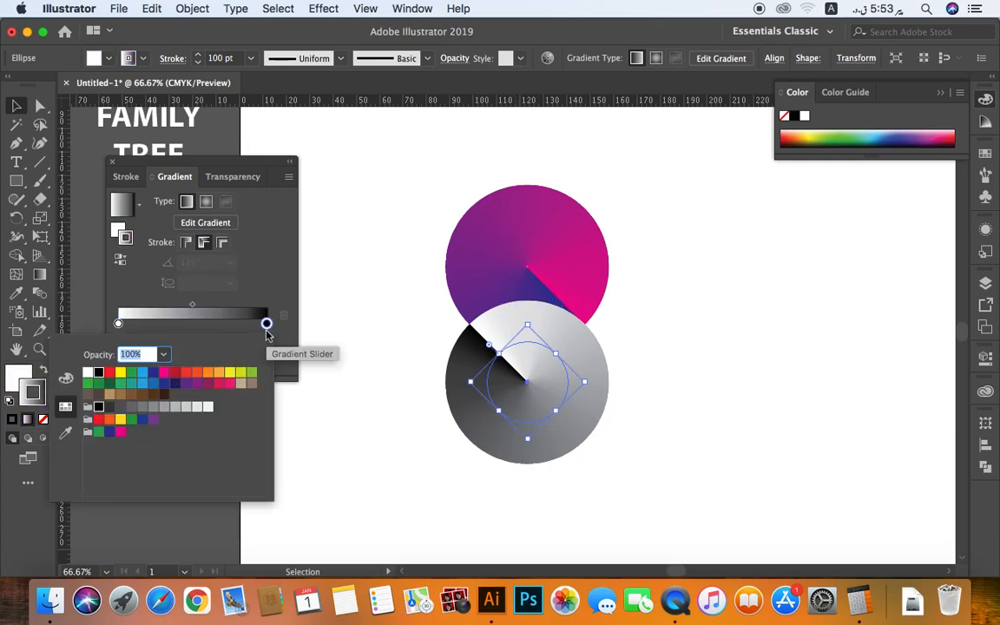
{"action": "left_click", "coordinate": [165, 379]}
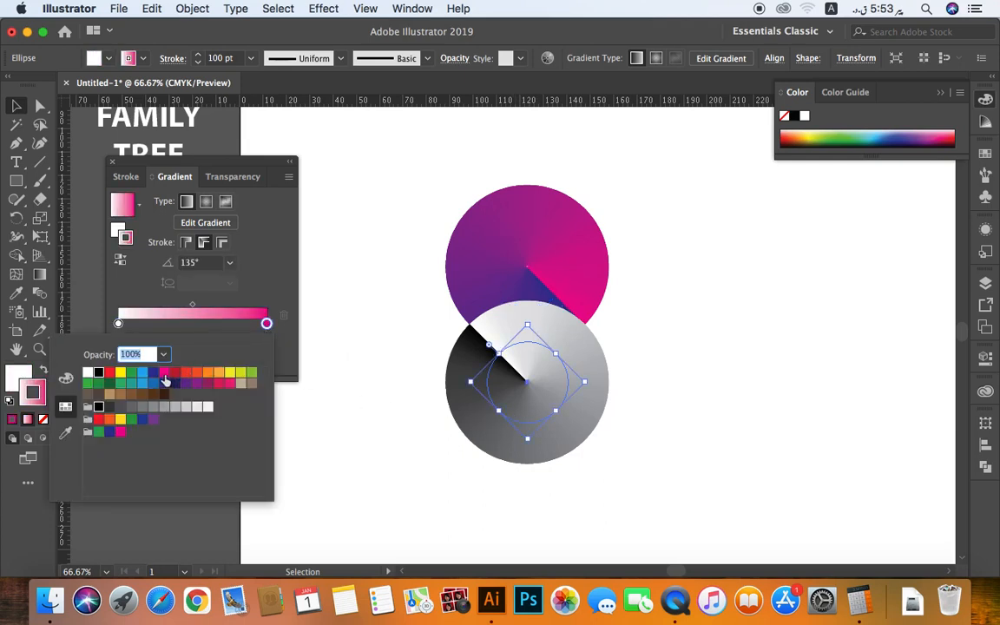
{"action": "left_click", "coordinate": [118, 323]}
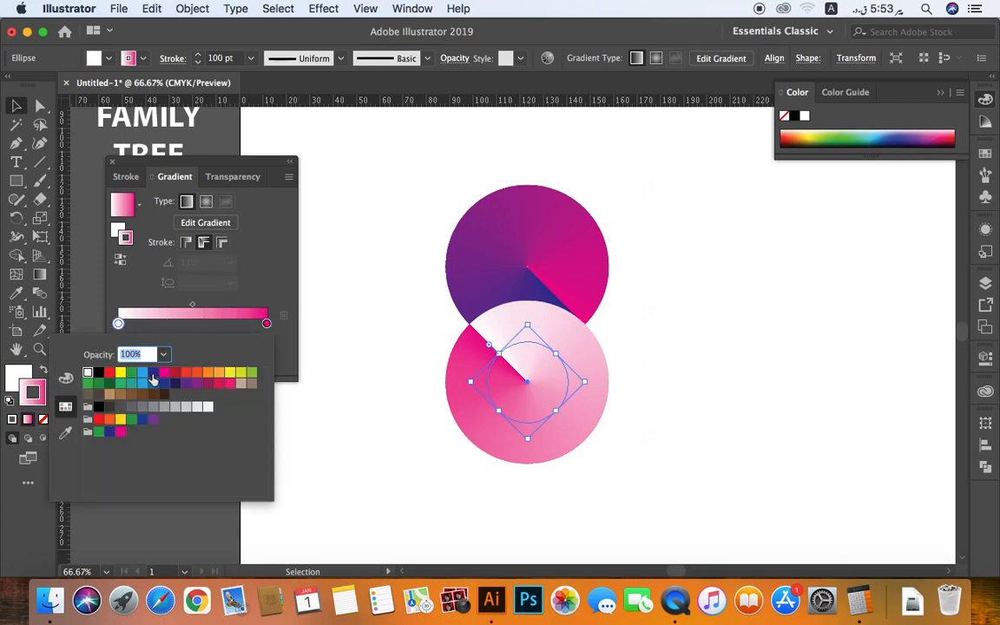
{"action": "left_click", "coordinate": [153, 380]}
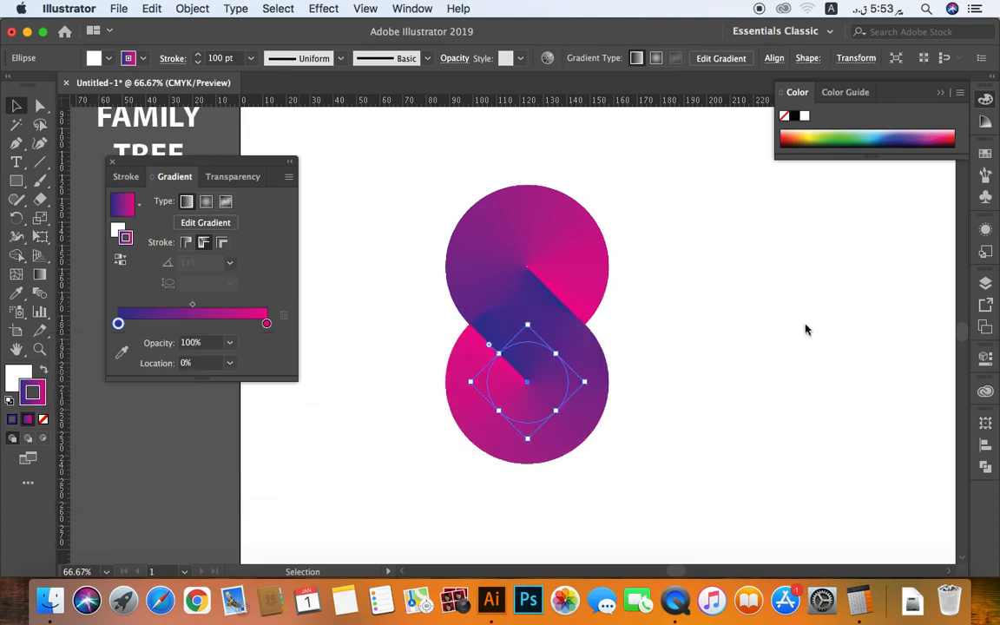
{"action": "left_click", "coordinate": [699, 339]}
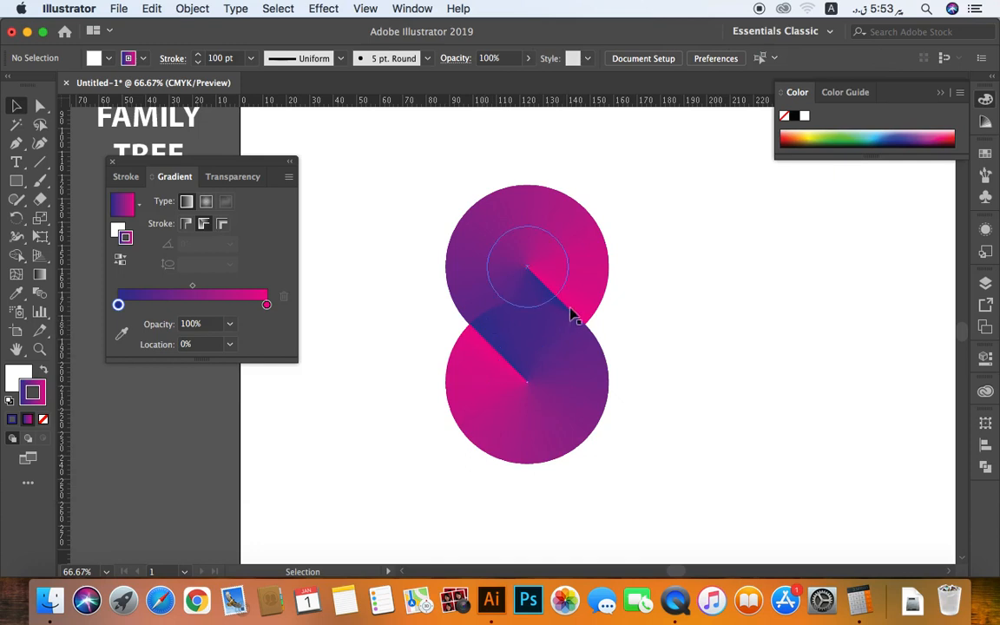
Add a dark blue stop at about 29% to the lower circle's stroke gradient
{"action": "left_click", "coordinate": [535, 404]}
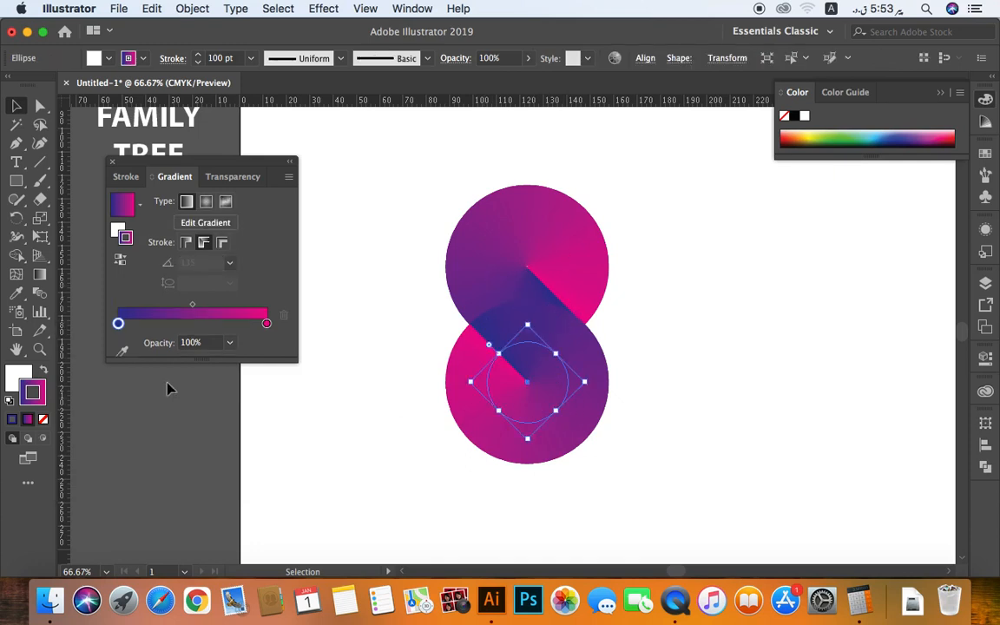
{"action": "left_click", "coordinate": [118, 324]}
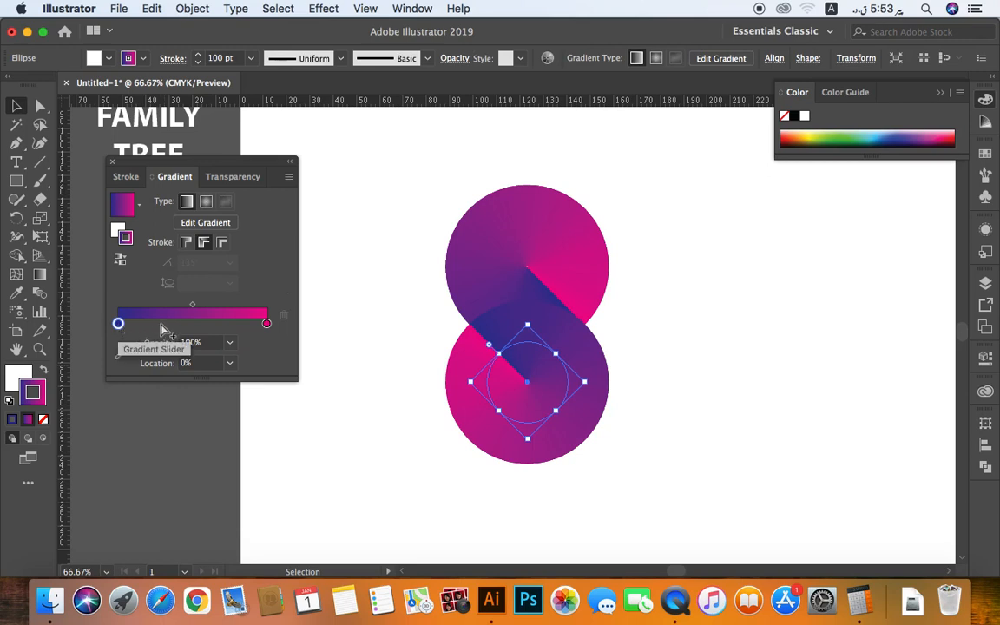
{"action": "left_click", "coordinate": [161, 324]}
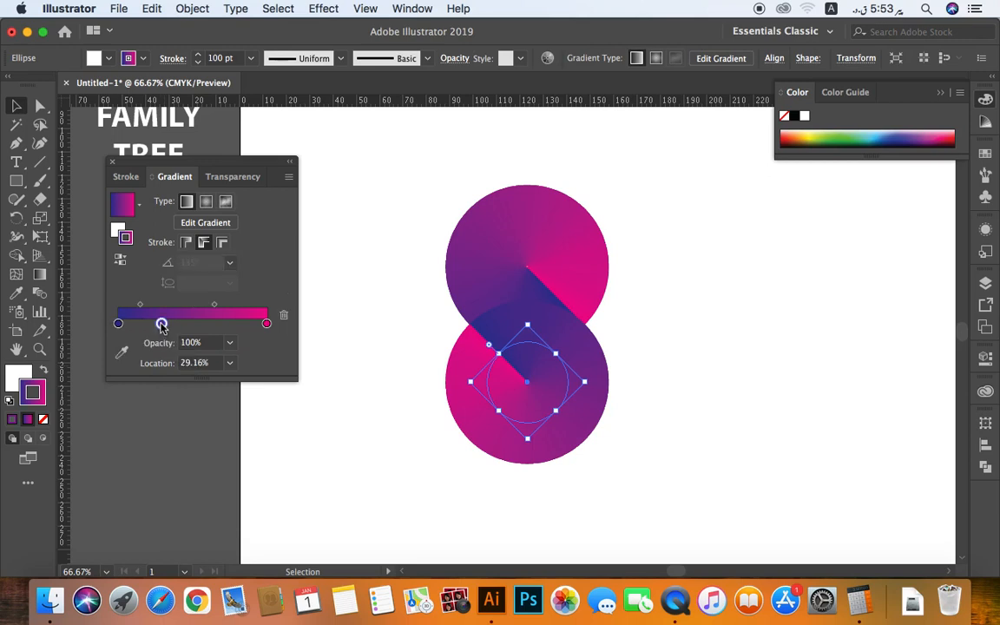
{"action": "double_click", "coordinate": [162, 324]}
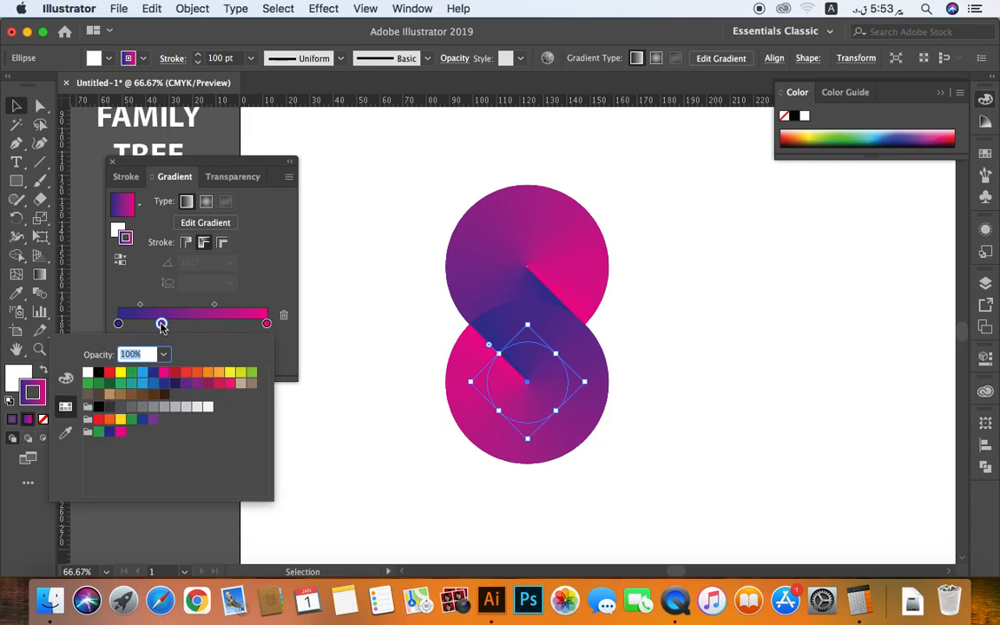
{"action": "left_click", "coordinate": [156, 374]}
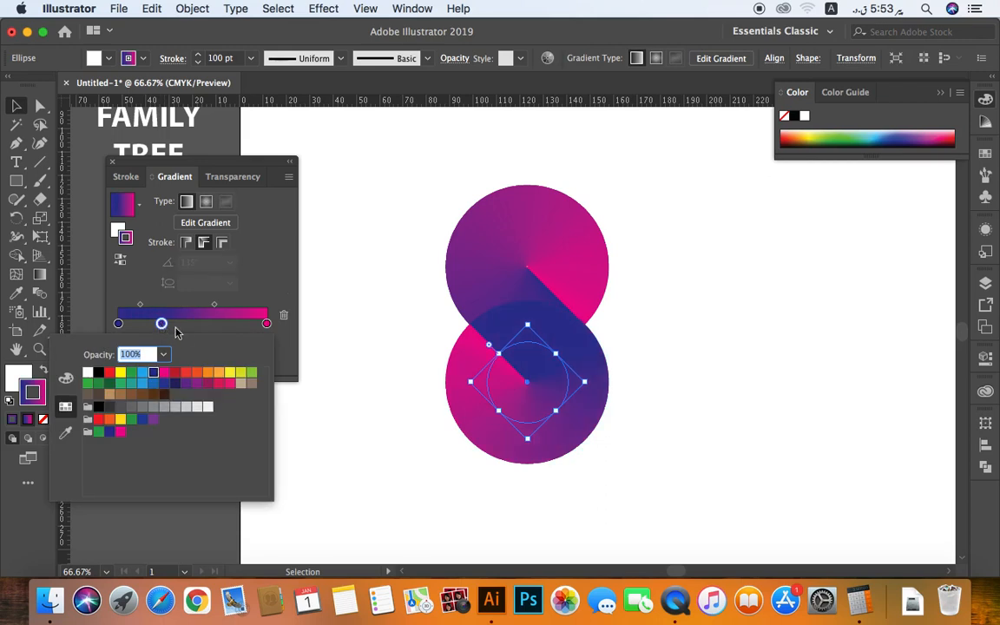
{"action": "left_click", "coordinate": [162, 324]}
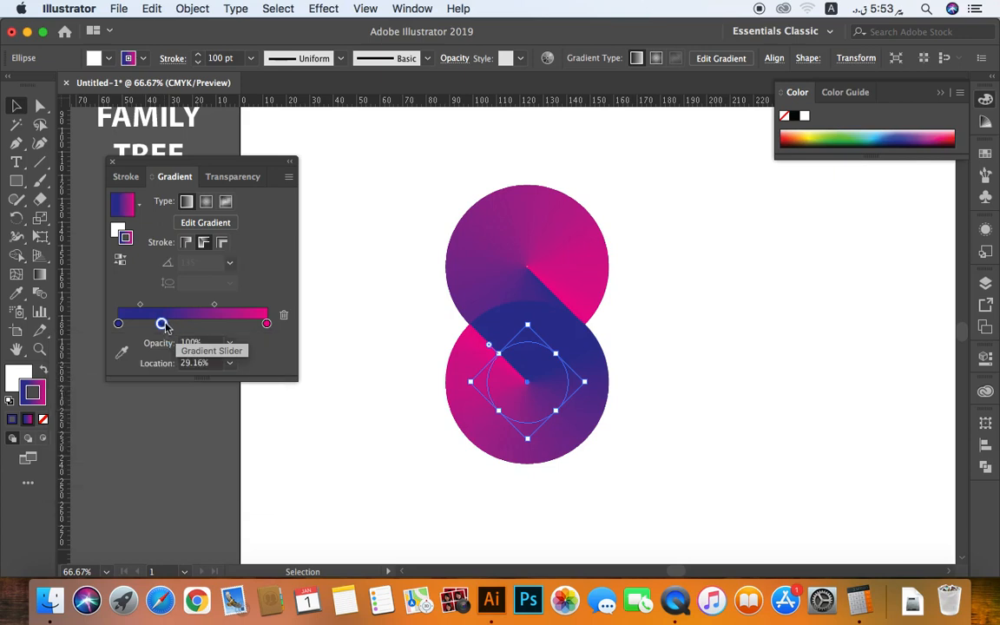
Add a dark blue stop to the upper circle's stroke gradient and place it at about 43%
{"action": "left_click", "coordinate": [521, 267]}
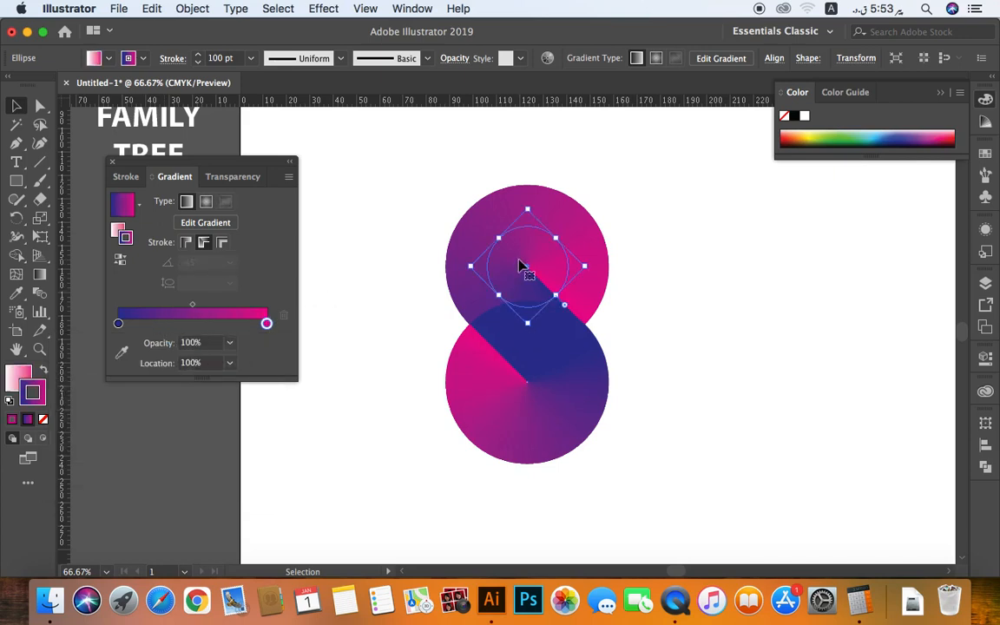
{"action": "left_click", "coordinate": [161, 323]}
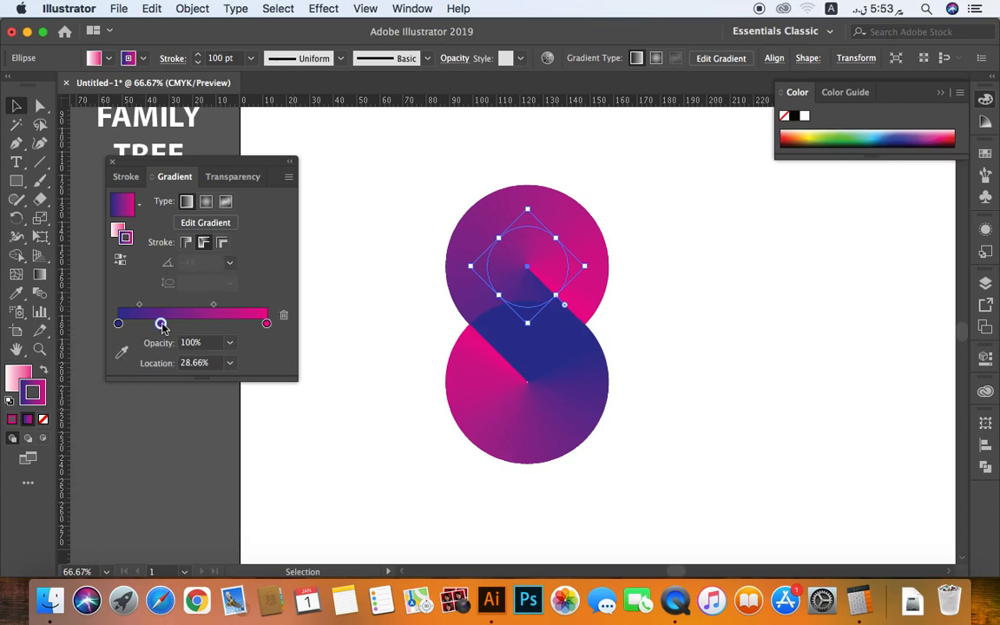
{"action": "left_click", "coordinate": [153, 373]}
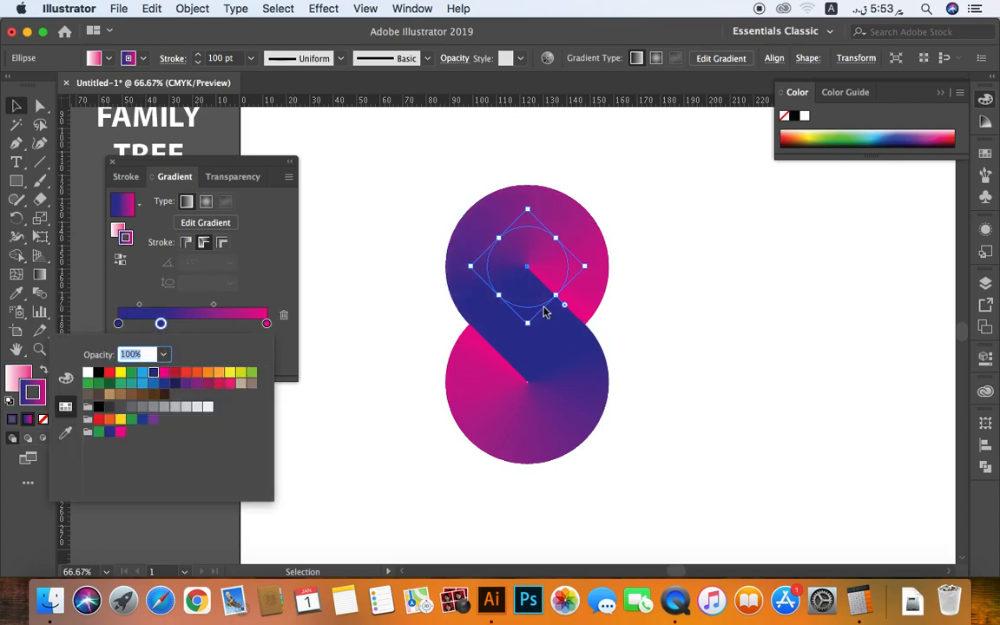
{"action": "left_click", "coordinate": [161, 326]}
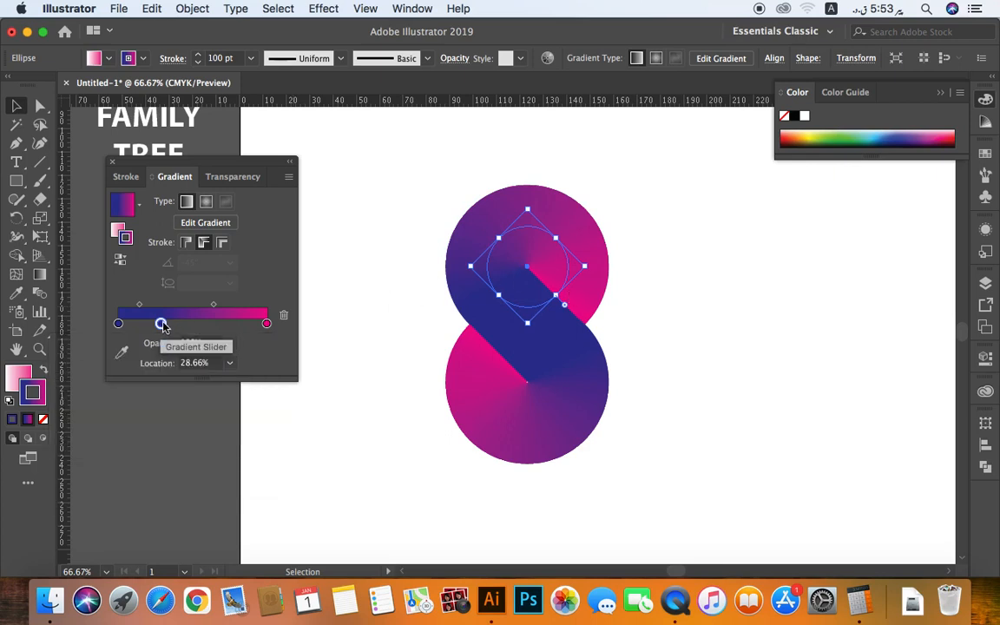
{"action": "left_click_drag", "start_coordinate": [162, 325], "coordinate": [184, 327]}
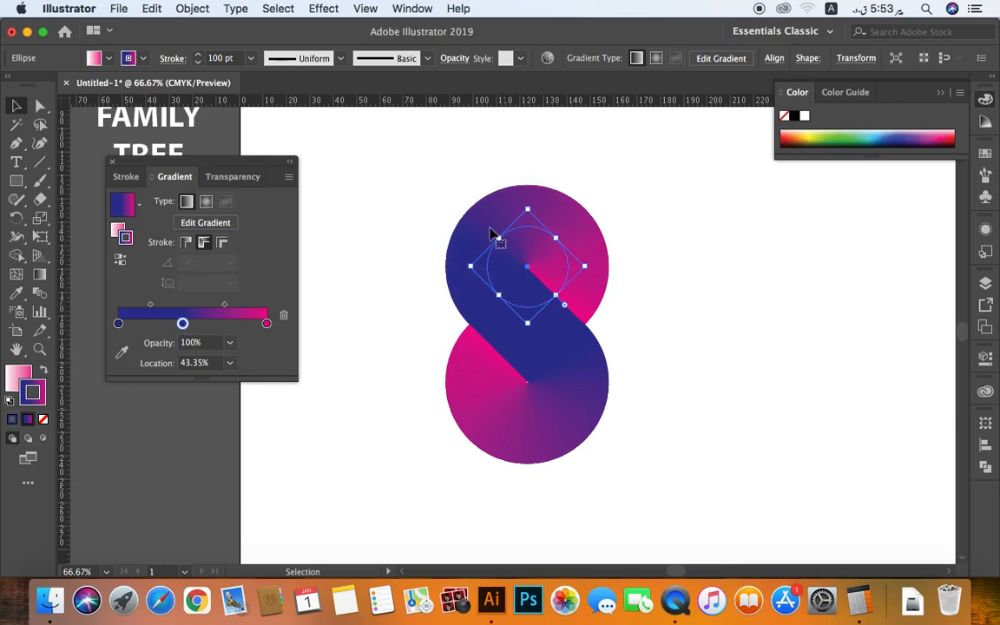
Set the middle dark blue stop of the upper circle's stroke gradient to a location of 50%
{"action": "left_click_drag", "start_coordinate": [183, 324], "coordinate": [192, 325]}
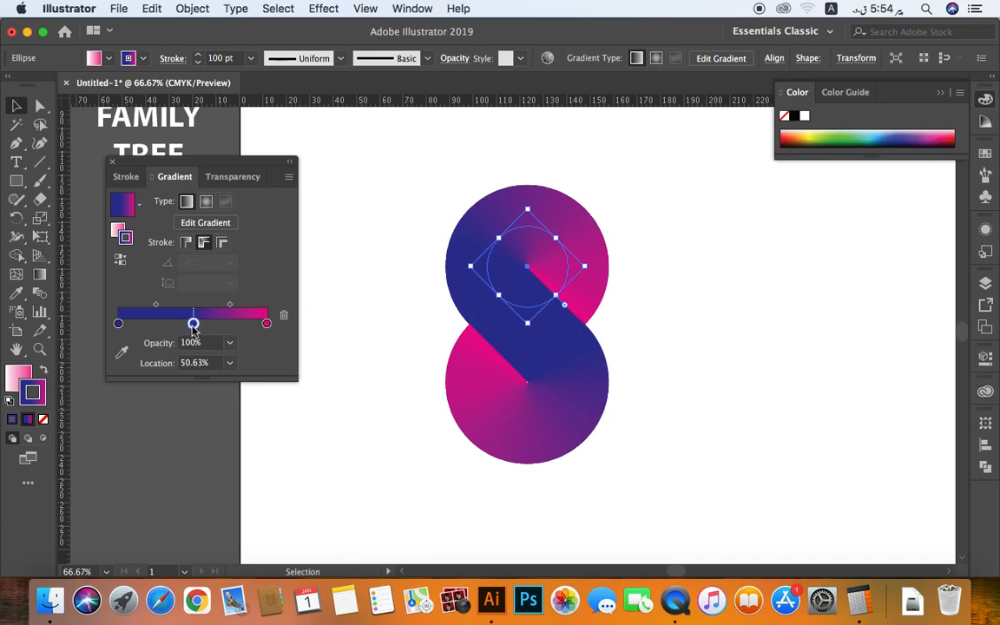
{"action": "left_click", "coordinate": [211, 363]}
{"action": "type", "text": "5"}
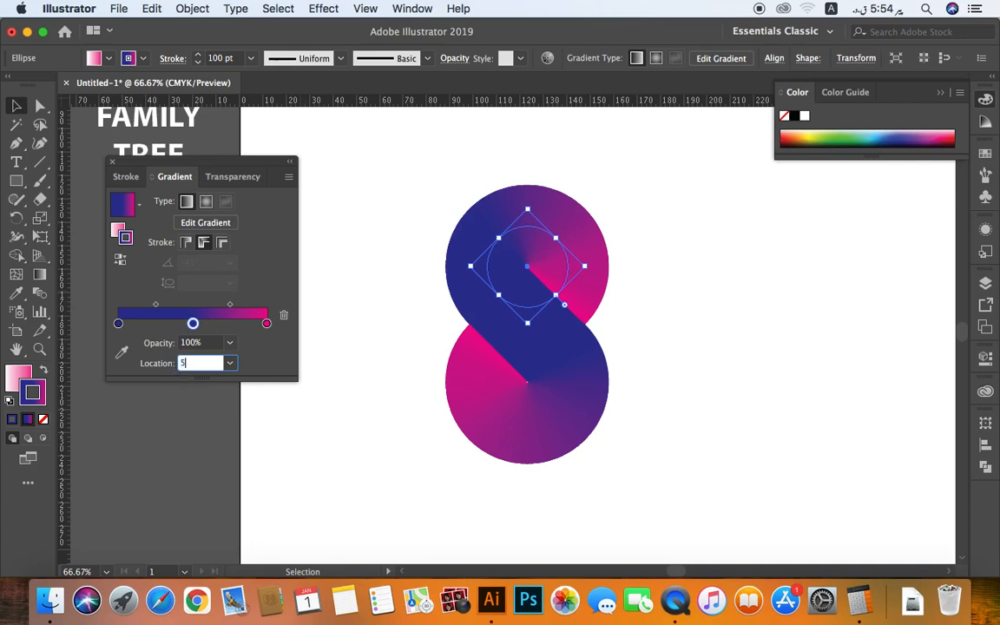
{"action": "type", "text": "0"}
{"action": "key", "text": "Return"}
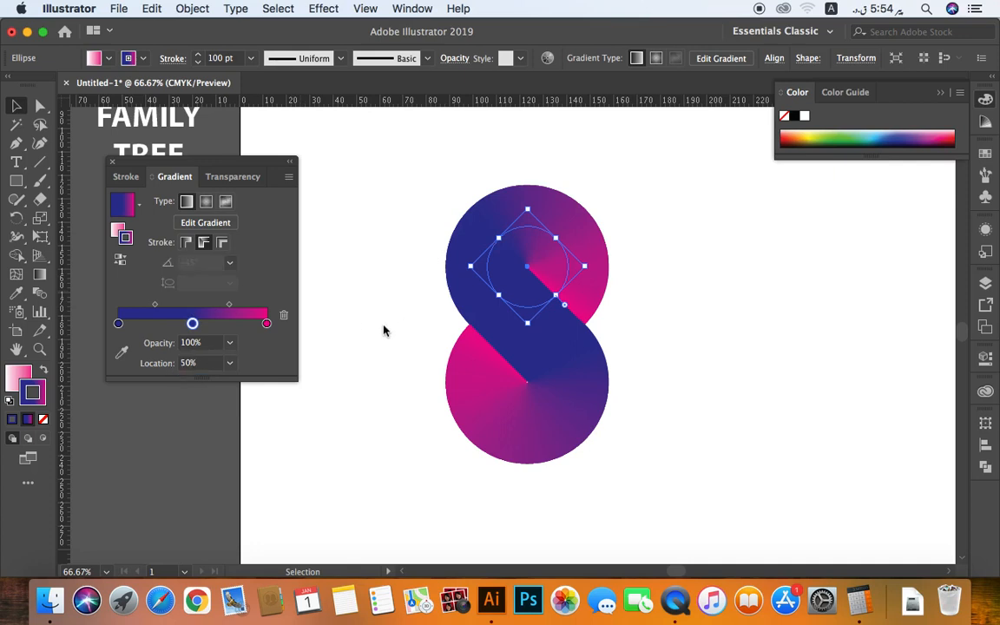
Set the lower circle's middle dark blue stroke gradient stop to a location of 50%
{"action": "left_click", "coordinate": [556, 388]}
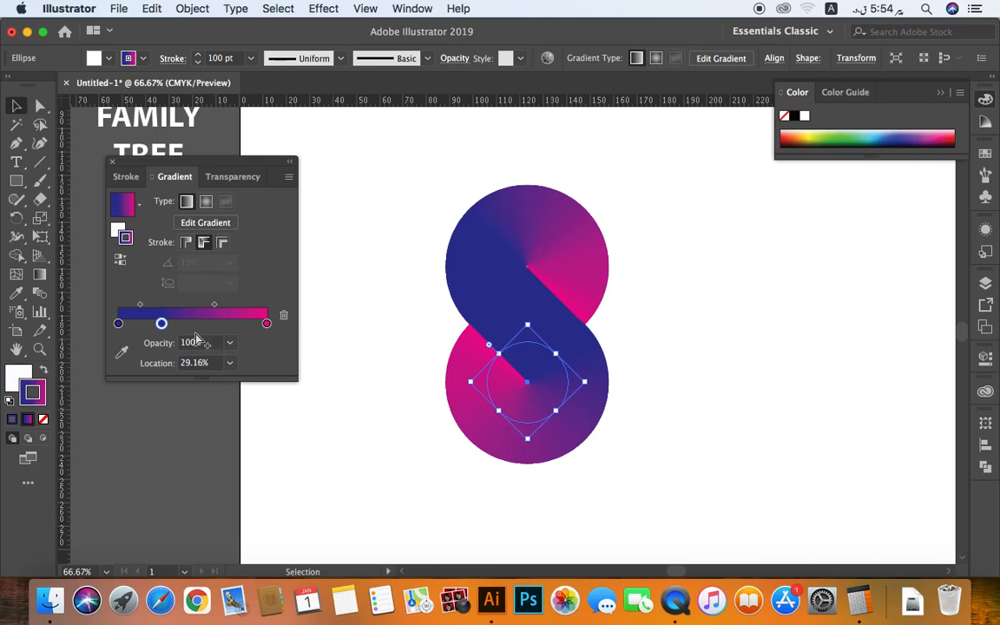
{"action": "left_click_drag", "start_coordinate": [215, 369], "coordinate": [144, 371]}
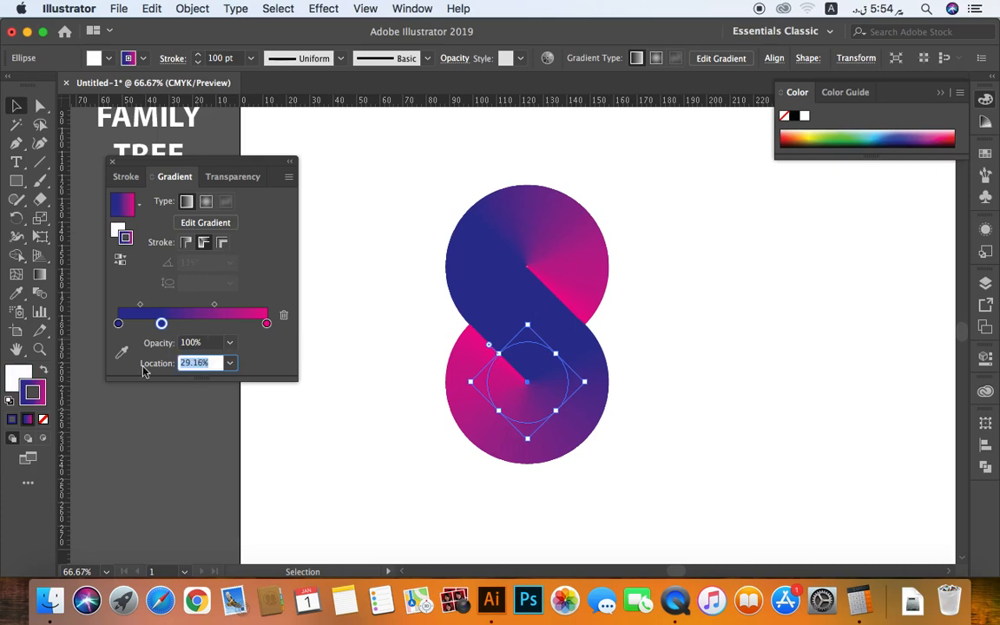
{"action": "type", "text": "50"}
{"action": "key", "text": "Return"}
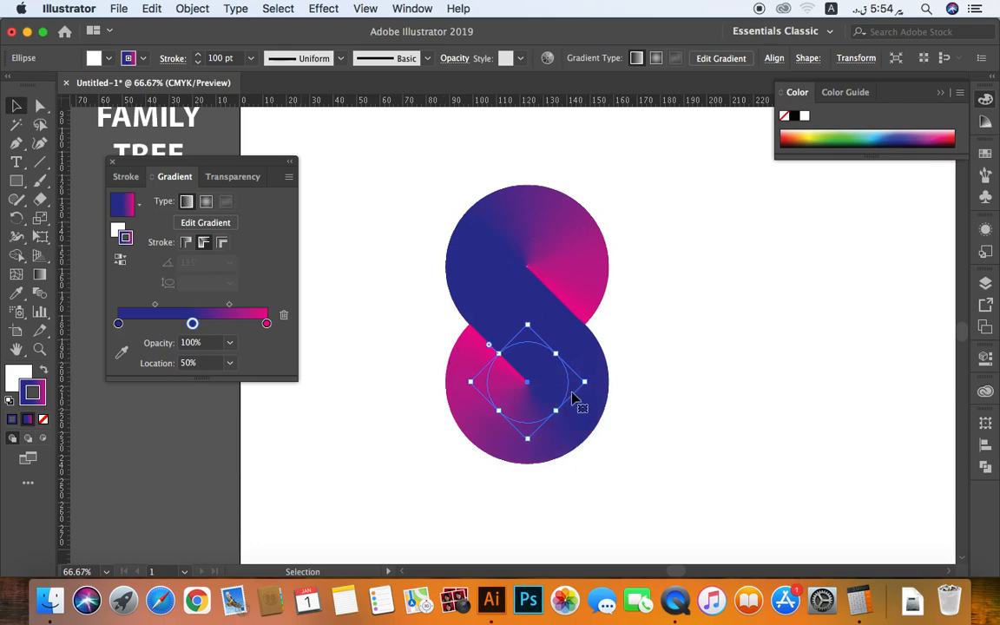
Expand the appearance of both circles and group the resulting shapes
{"action": "left_click", "coordinate": [679, 338]}
{"action": "left_click_drag", "start_coordinate": [681, 202], "coordinate": [366, 472]}
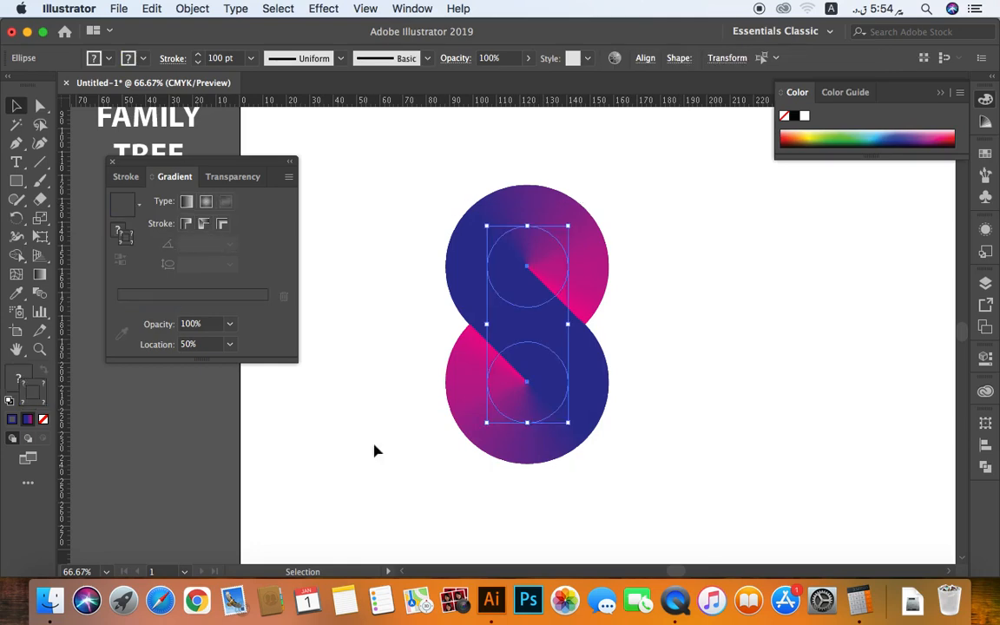
{"action": "left_click", "coordinate": [193, 9]}
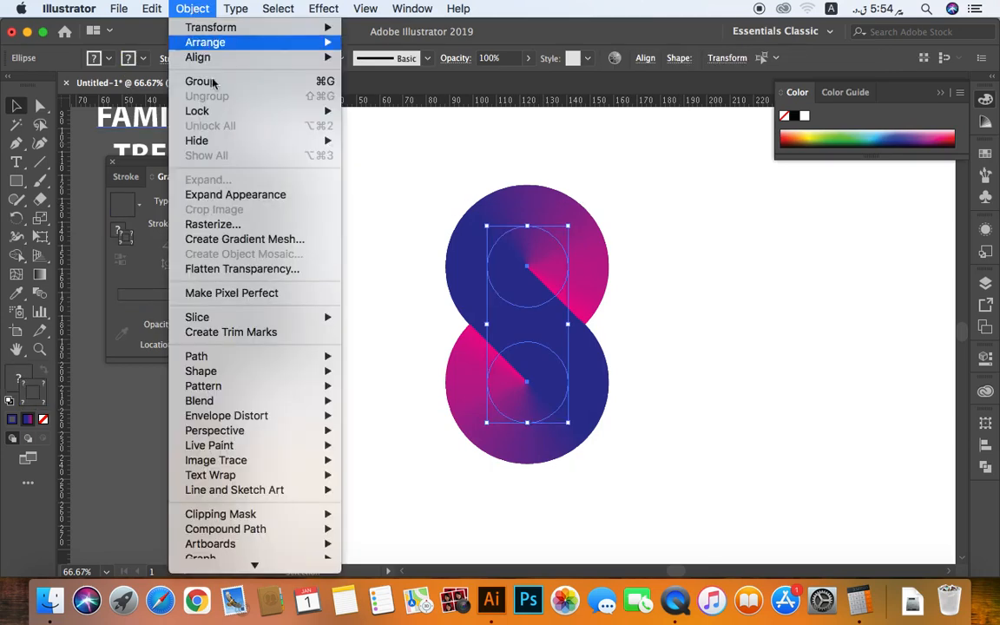
{"action": "left_click", "coordinate": [219, 193]}
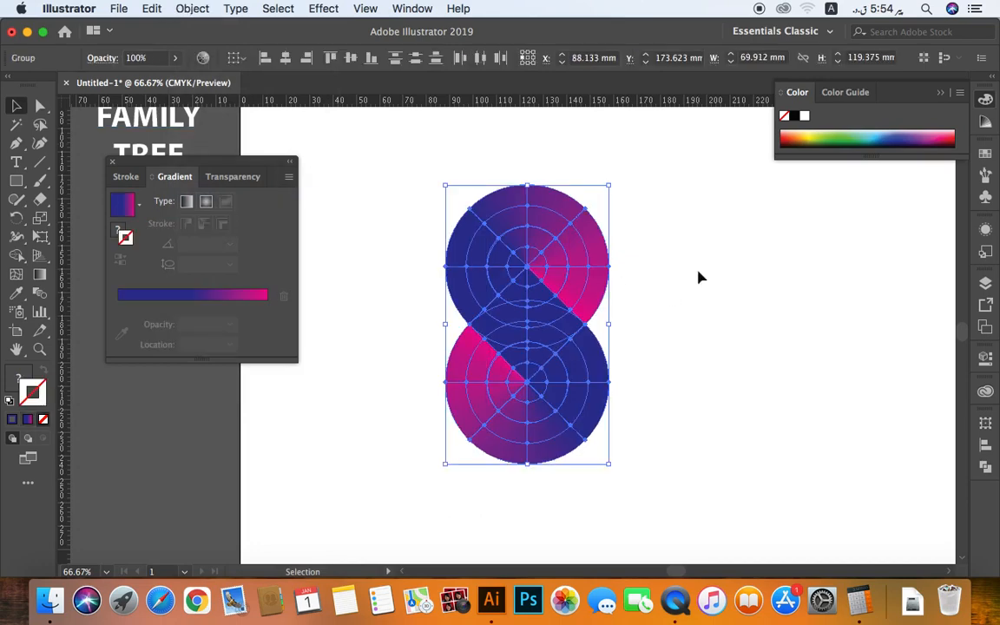
{"action": "key", "text": "super+g"}
Scale the circle group up proportionally to about 156 mm wide and 266 mm high so it nearly fills the artboard's height
{"action": "key", "text": "super+minus"}
{"action": "key", "text": "super+minus"}
{"action": "key", "text": "super+minus"}
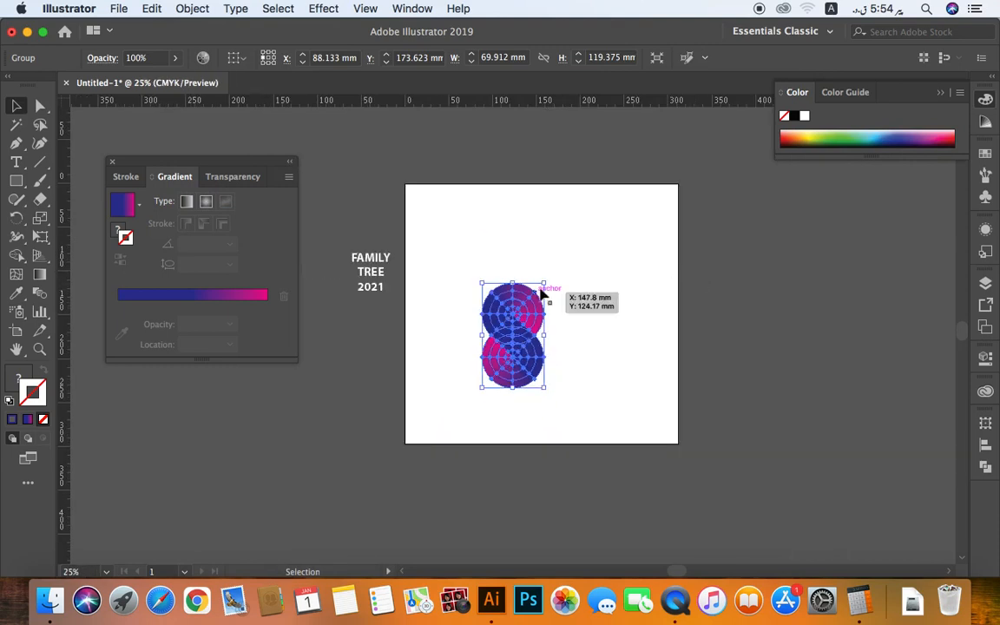
{"action": "left_click_drag", "start_coordinate": [545, 282], "coordinate": [625, 196]}
{"action": "left_click_drag", "start_coordinate": [599, 391], "coordinate": [686, 337]}
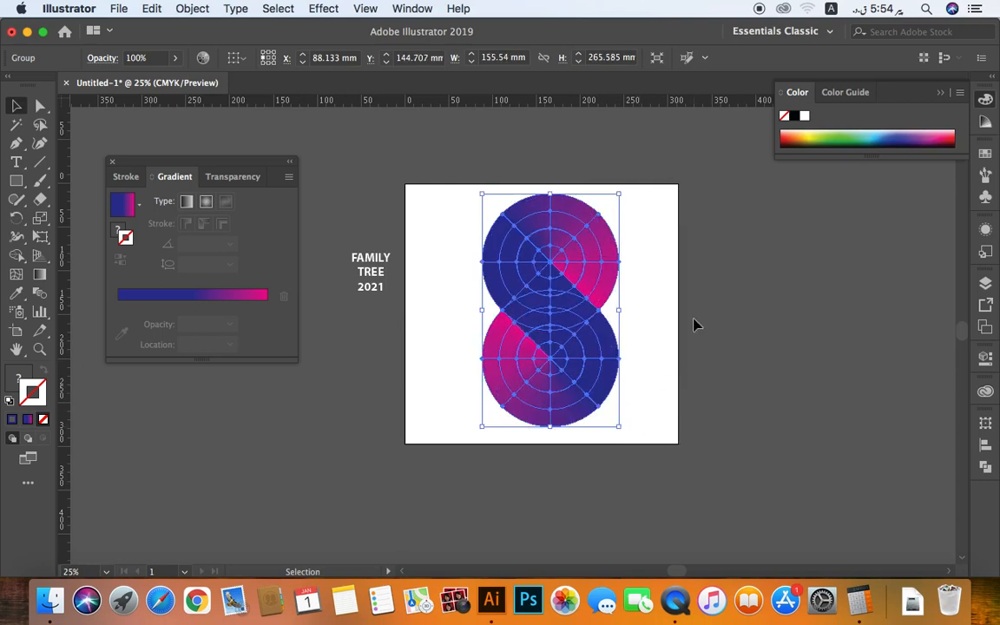
{"action": "left_click", "coordinate": [695, 324]}
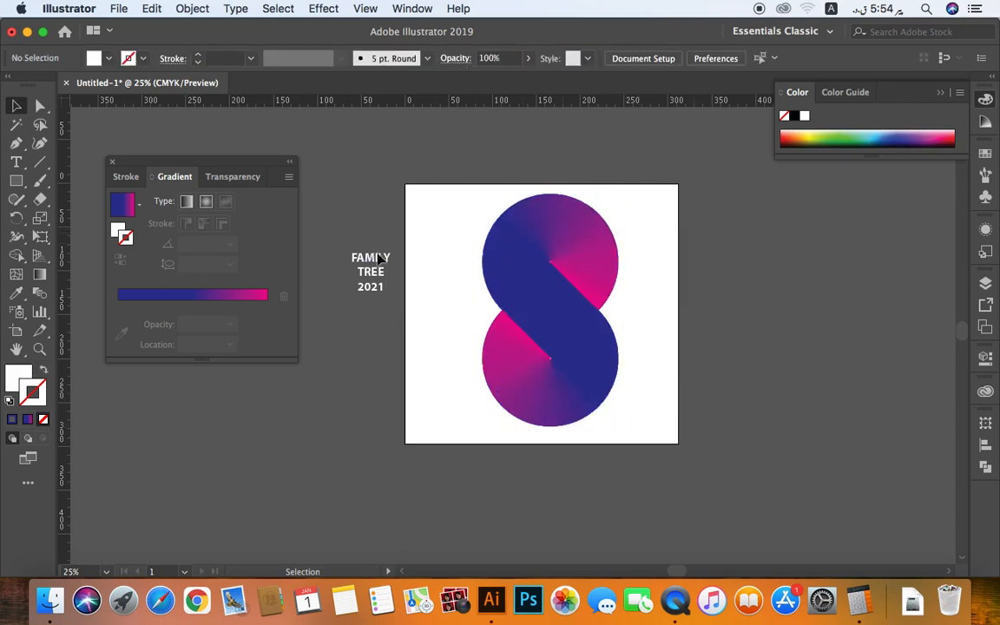
Move the FAMILY TREE 2021 text onto the middle of the figure-eight and send the circle group to the back
{"action": "left_click_drag", "start_coordinate": [380, 265], "coordinate": [566, 299]}
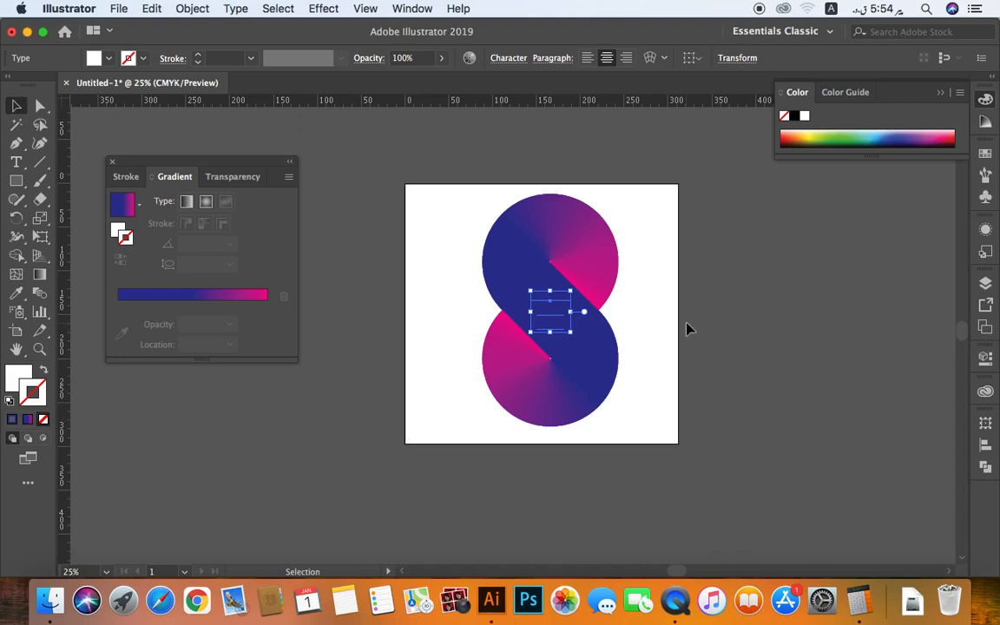
{"action": "left_click", "coordinate": [599, 357]}
{"action": "right_click", "coordinate": [599, 354]}
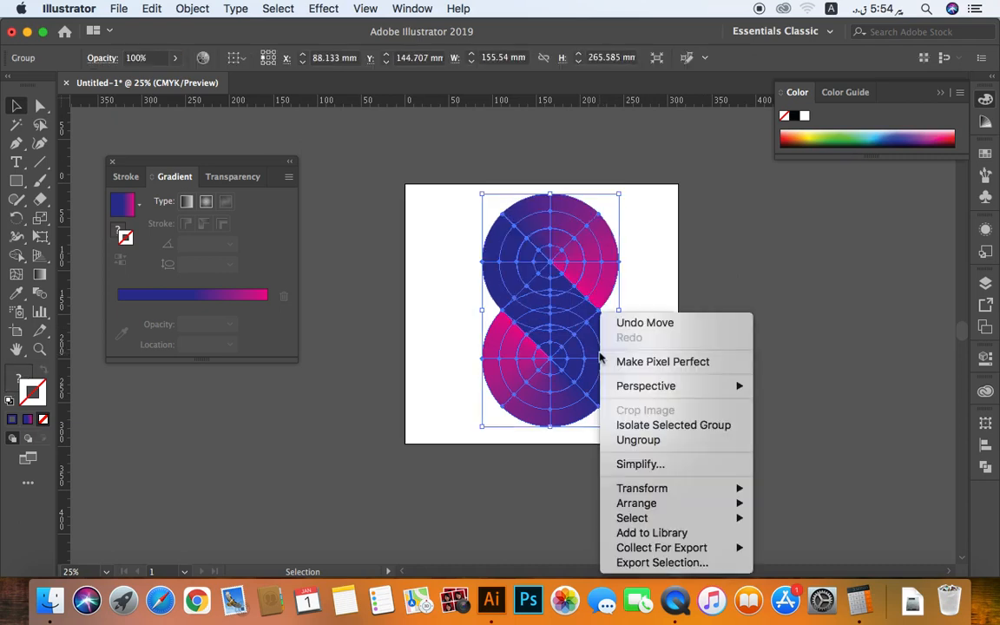
{"action": "mouse_move", "coordinate": [741, 508]}
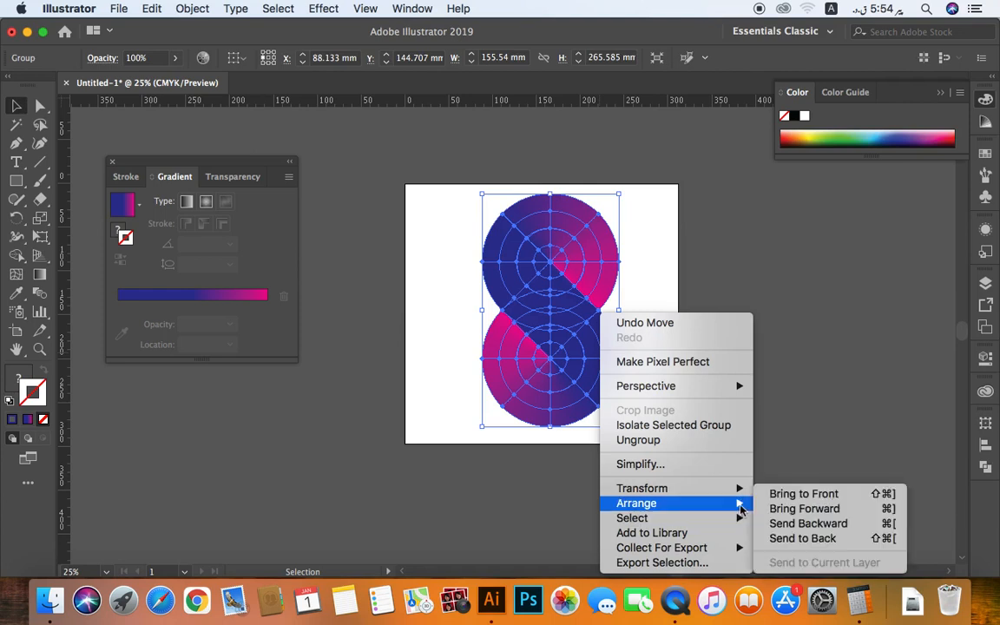
{"action": "left_click", "coordinate": [842, 539]}
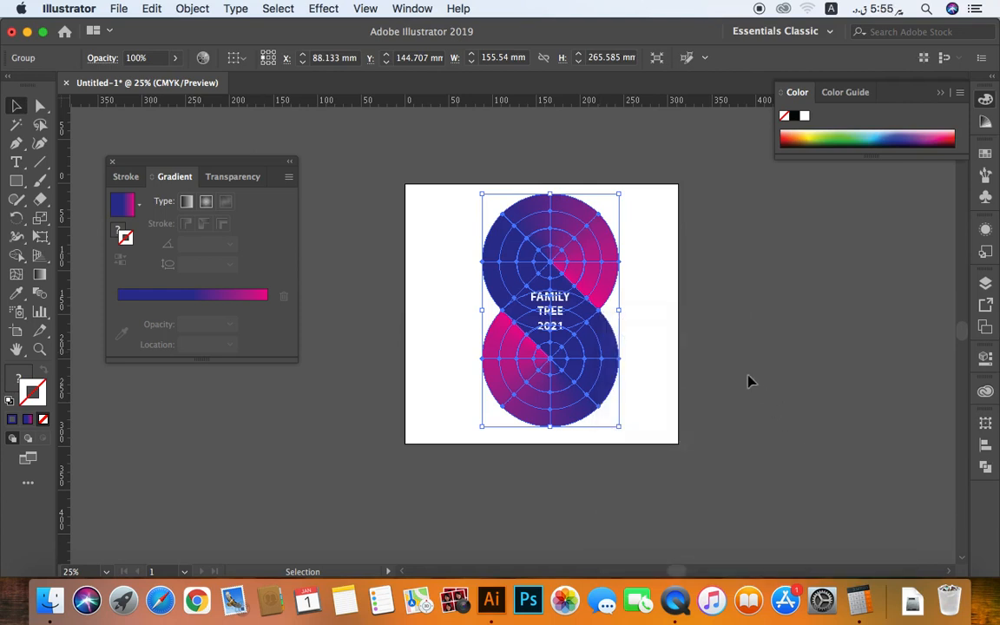
{"action": "left_click", "coordinate": [690, 329]}
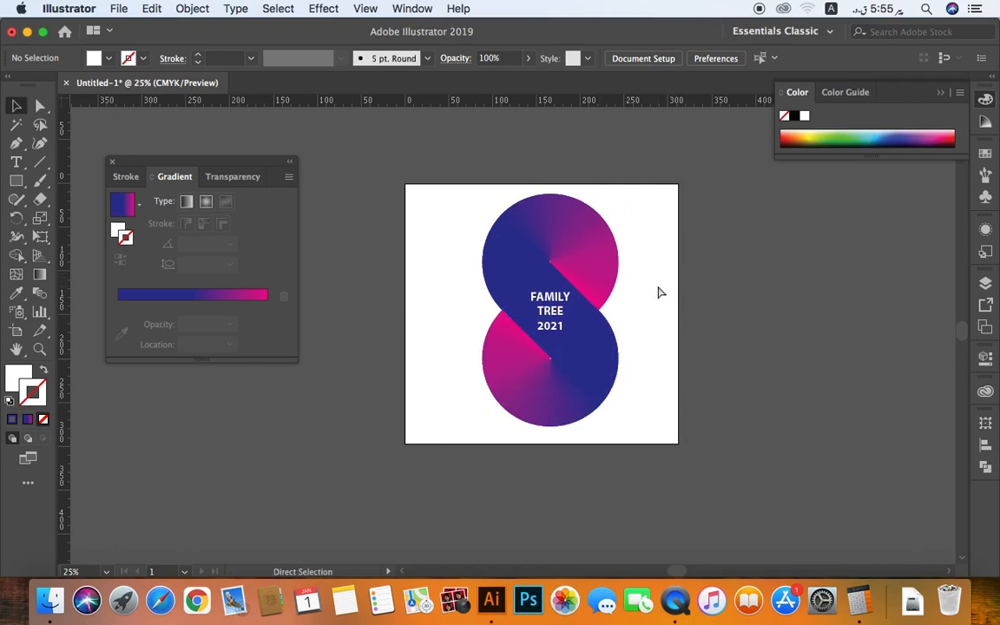
Collapse the Color panel and close the Gradient panel to clear the view of the artwork
{"action": "scroll", "coordinate": [660, 292], "scroll_direction": "up", "scroll_amount": 2}
{"action": "left_click", "coordinate": [941, 93]}
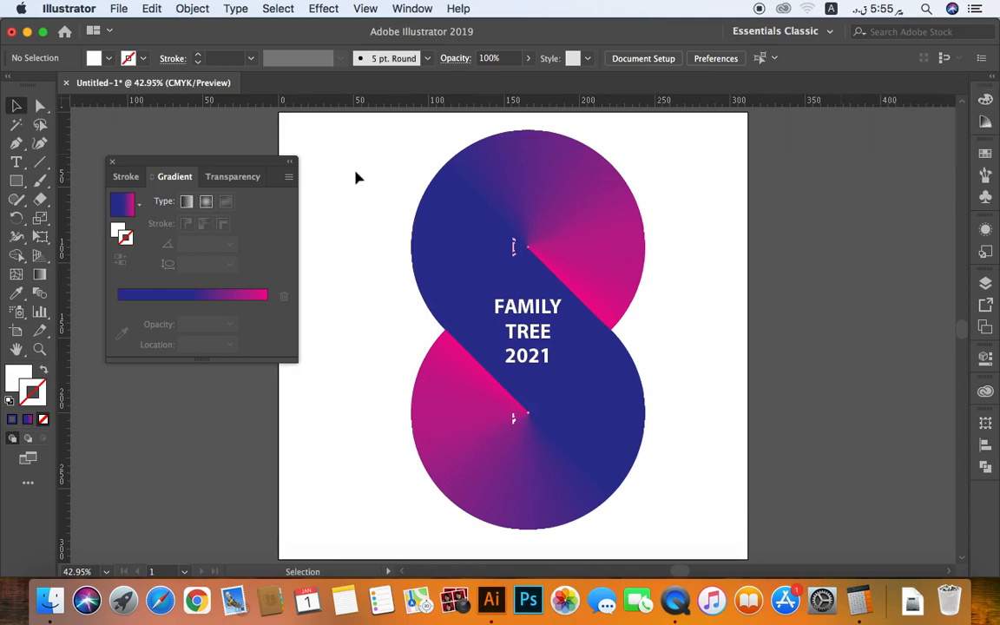
{"action": "left_click", "coordinate": [112, 163]}
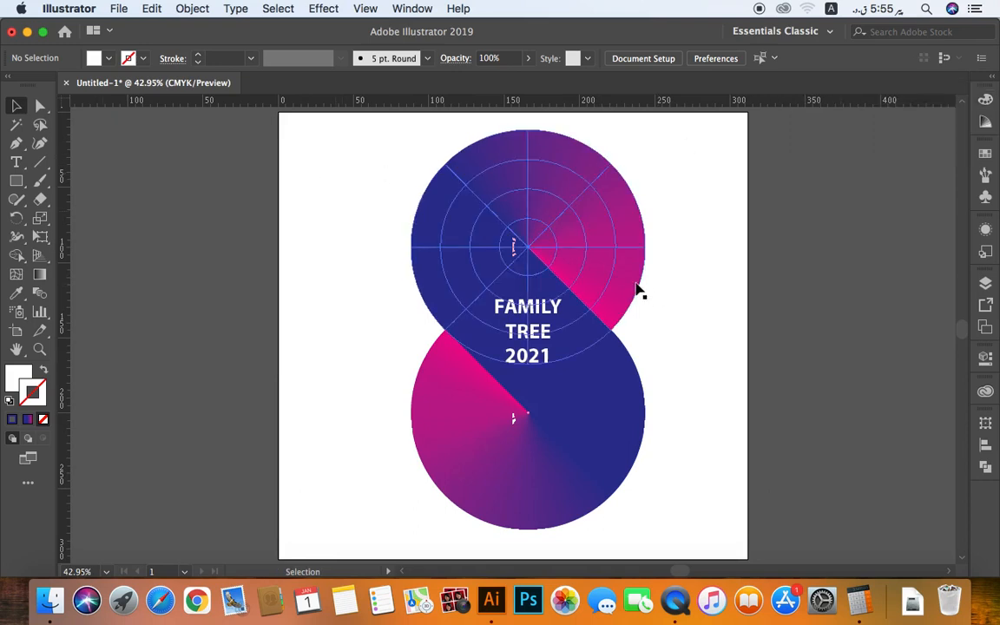
Enlarge the FAMILY TREE 2021 text proportionally by about a third around its centre on the blue diagonal band
{"action": "left_click", "coordinate": [552, 308]}
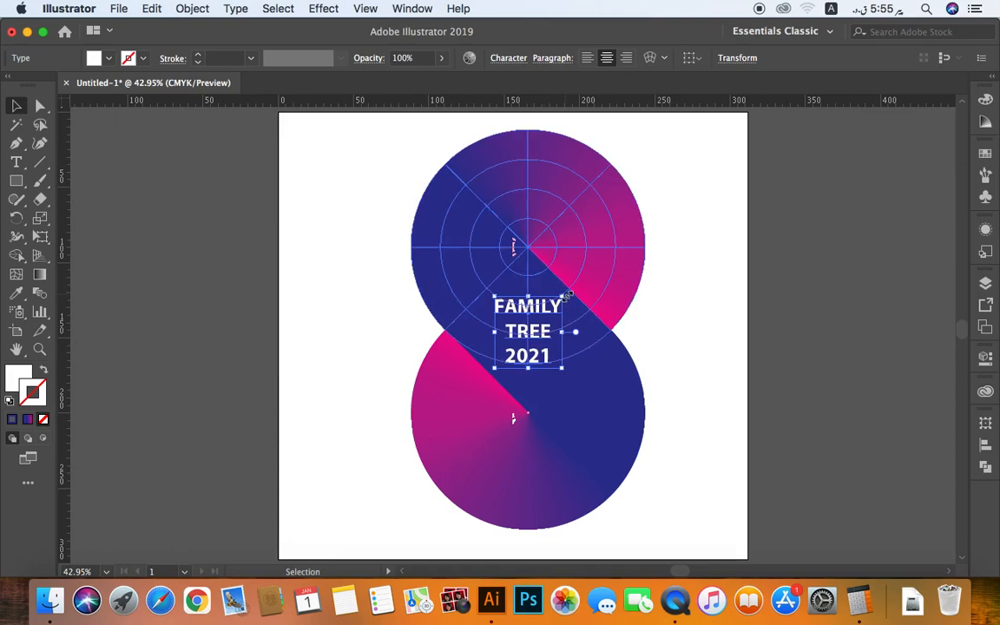
{"action": "left_click_drag", "start_coordinate": [563, 297], "coordinate": [607, 280]}
{"action": "left_click", "coordinate": [810, 273]}
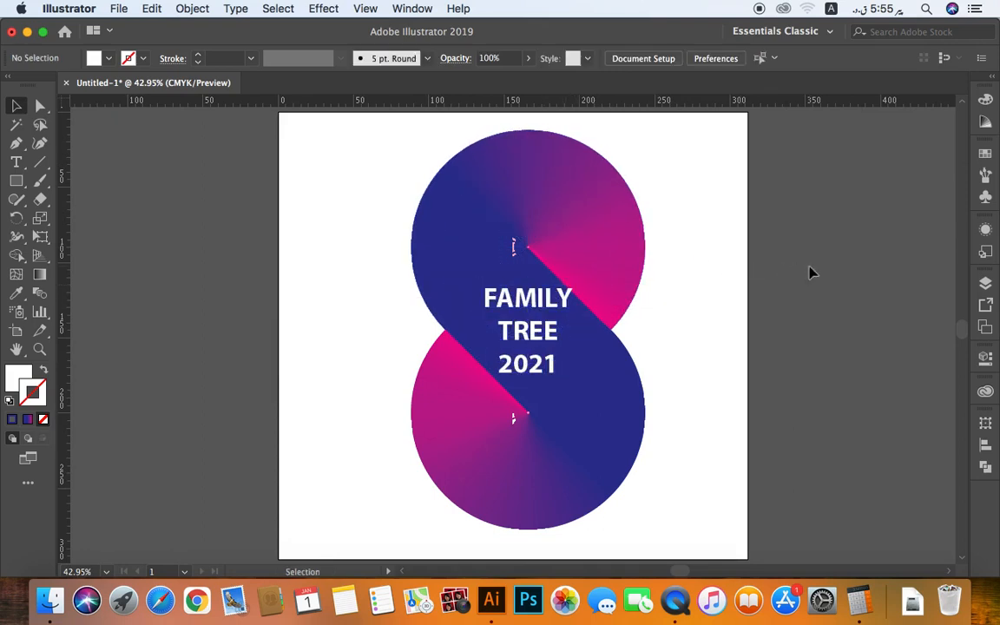
{"action": "key", "text": "super+minus"}
{"action": "key", "text": "super+minus"}
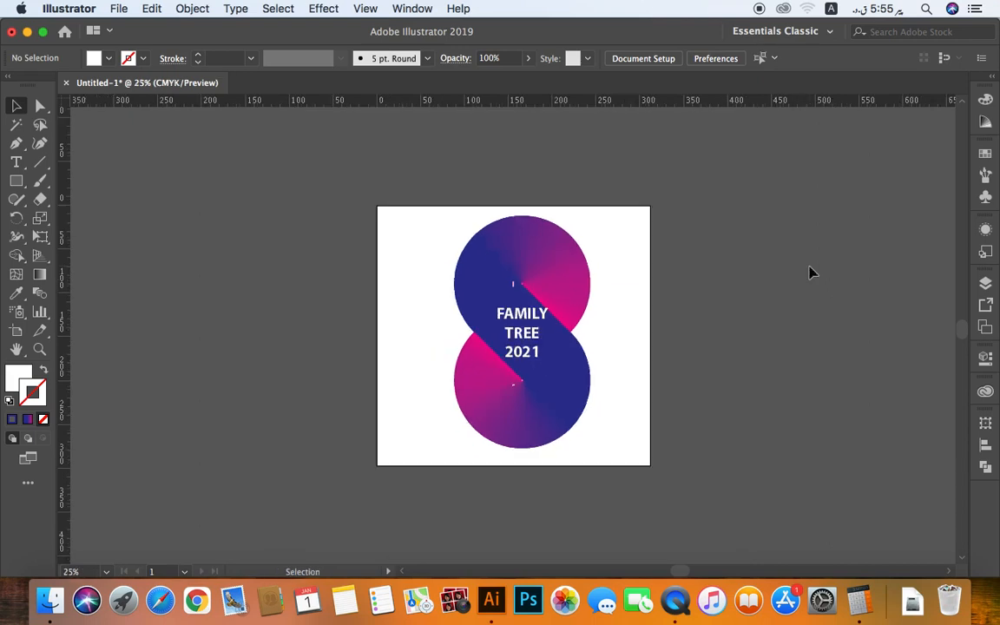